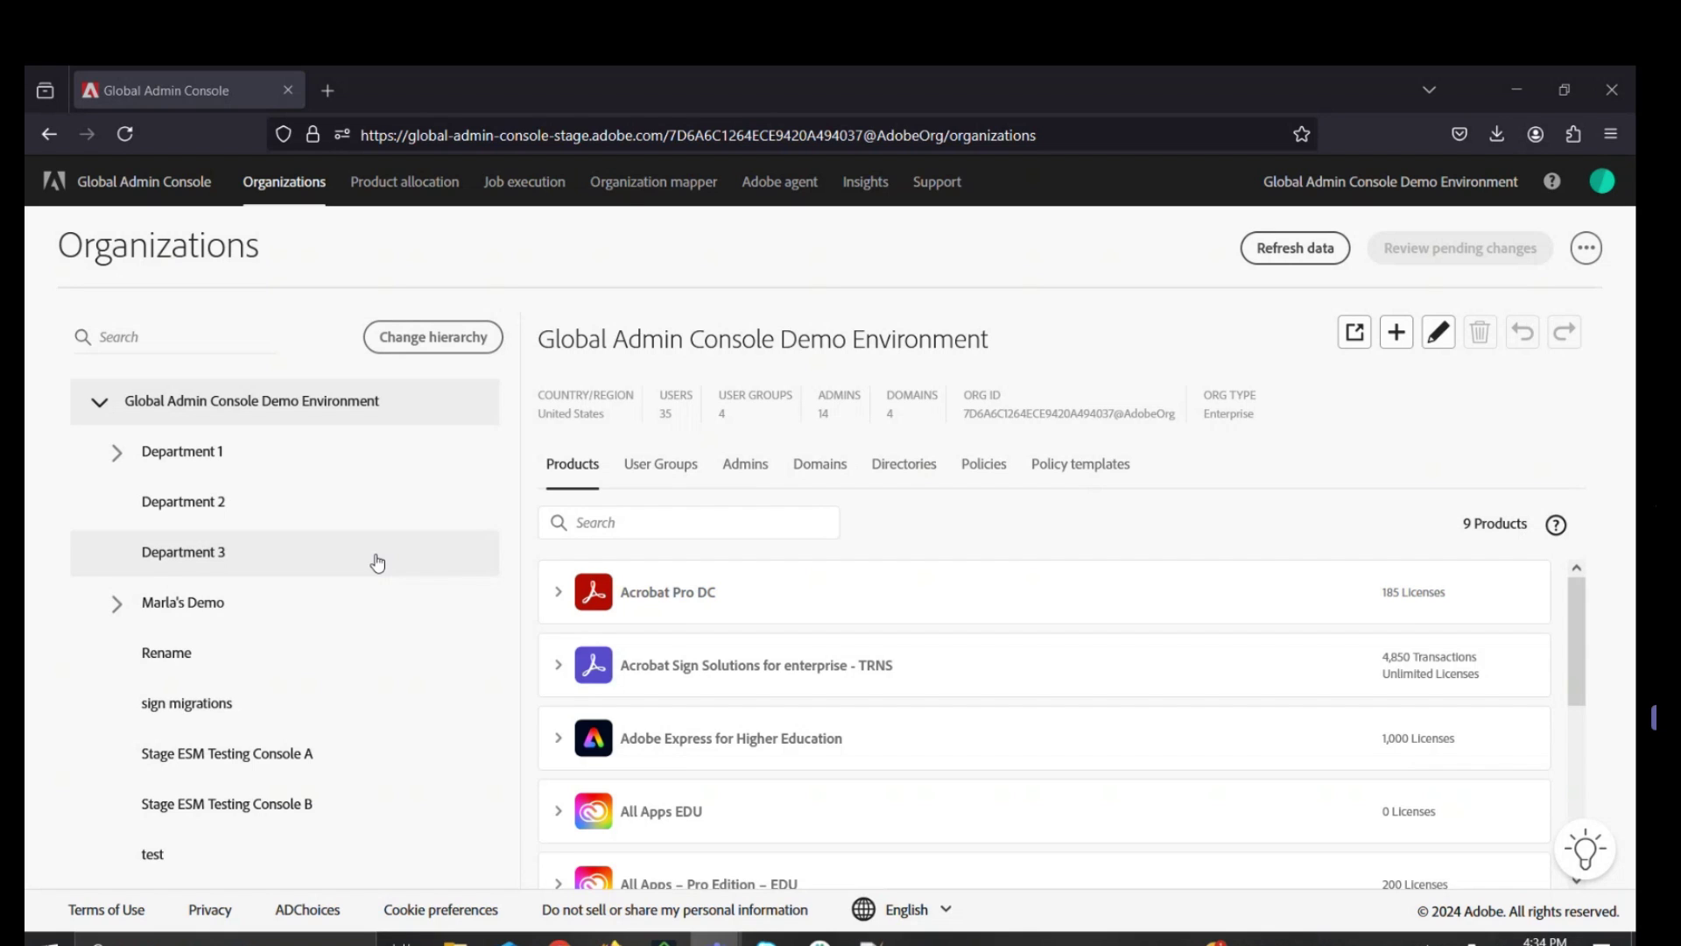
In the organization mapper, set Global Admin Console Demo Environment as parent and tick Stage ESM Testing Console C as child
left_click(678, 180)
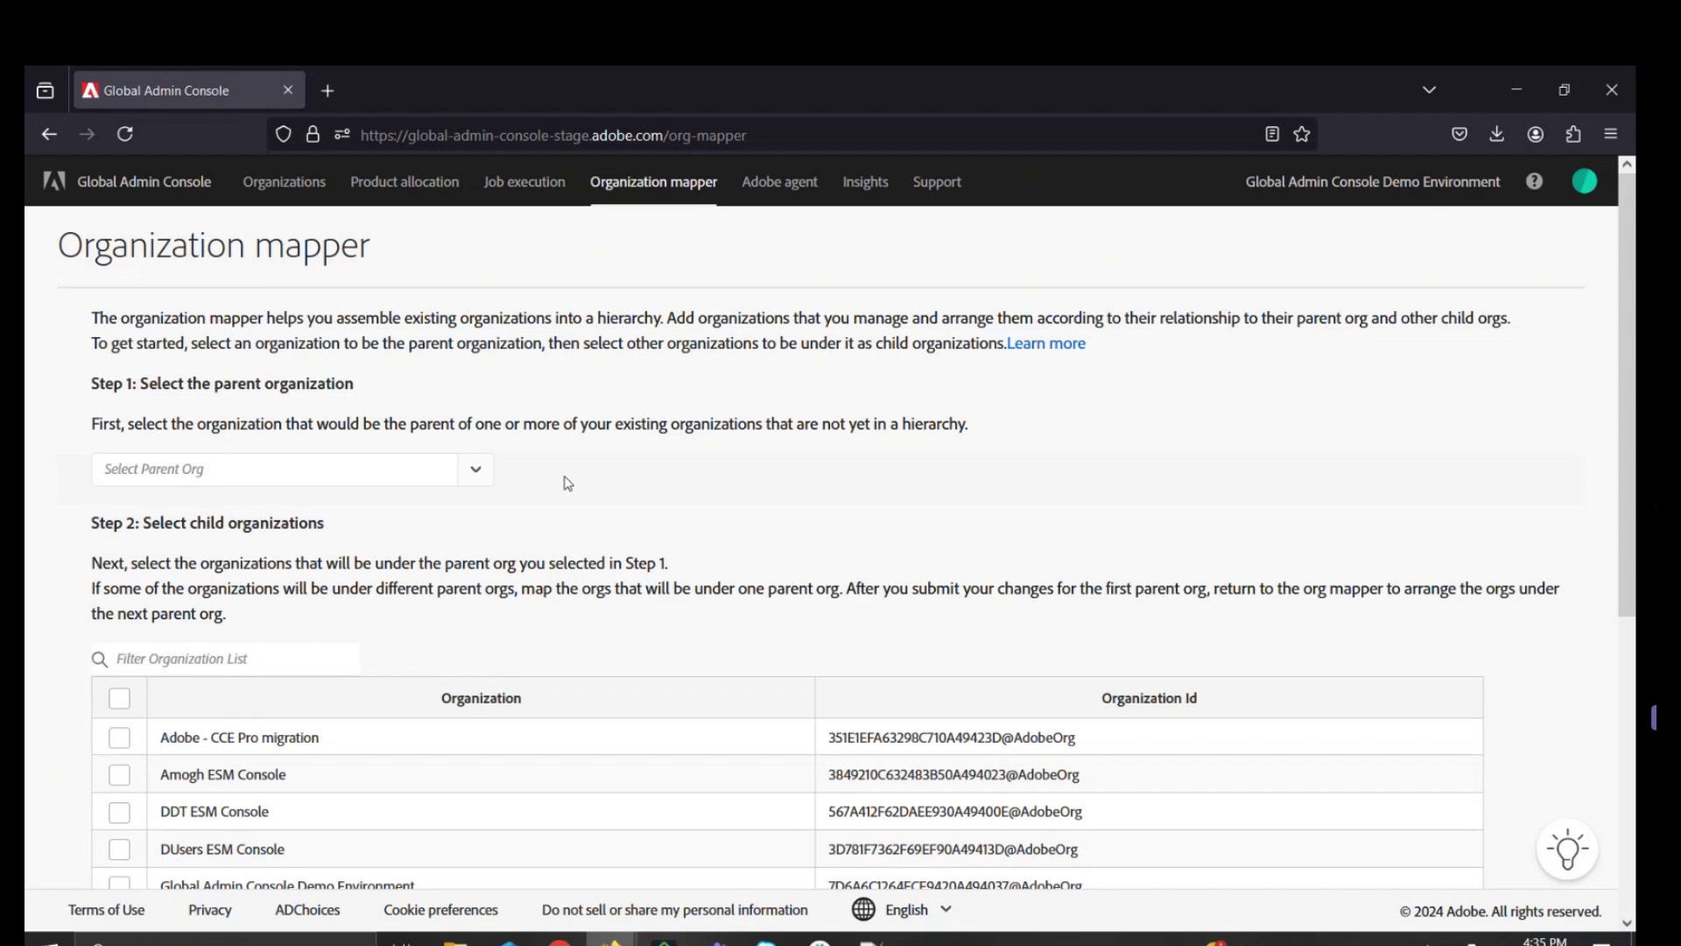
left_click(478, 471)
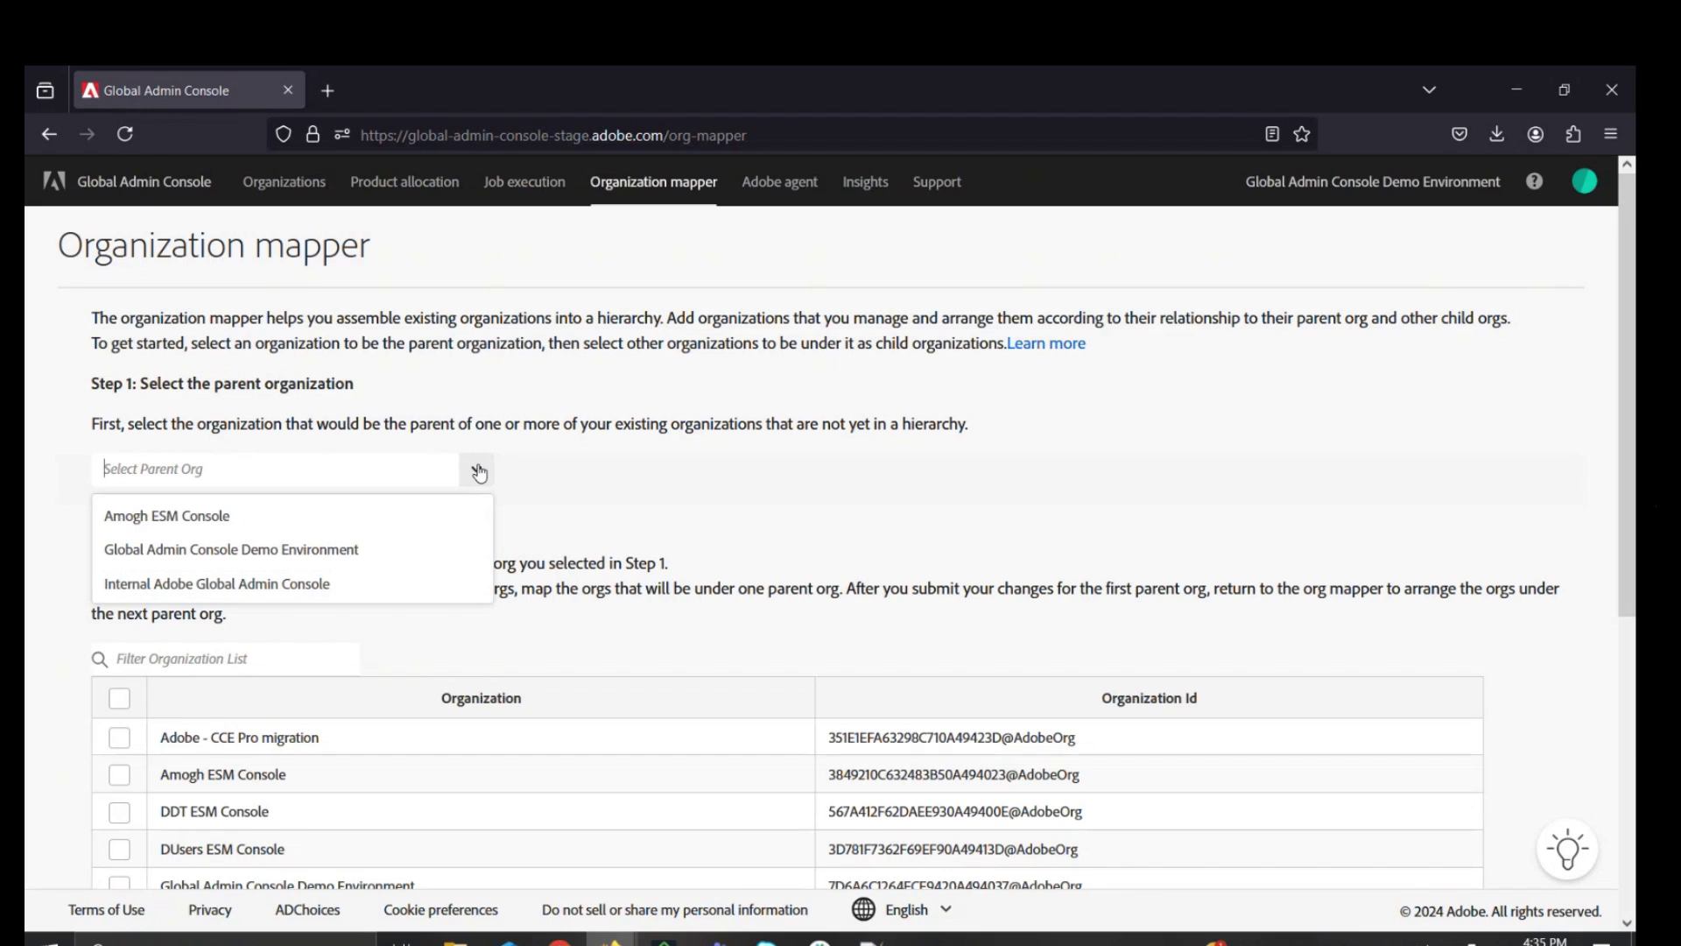
left_click(461, 549)
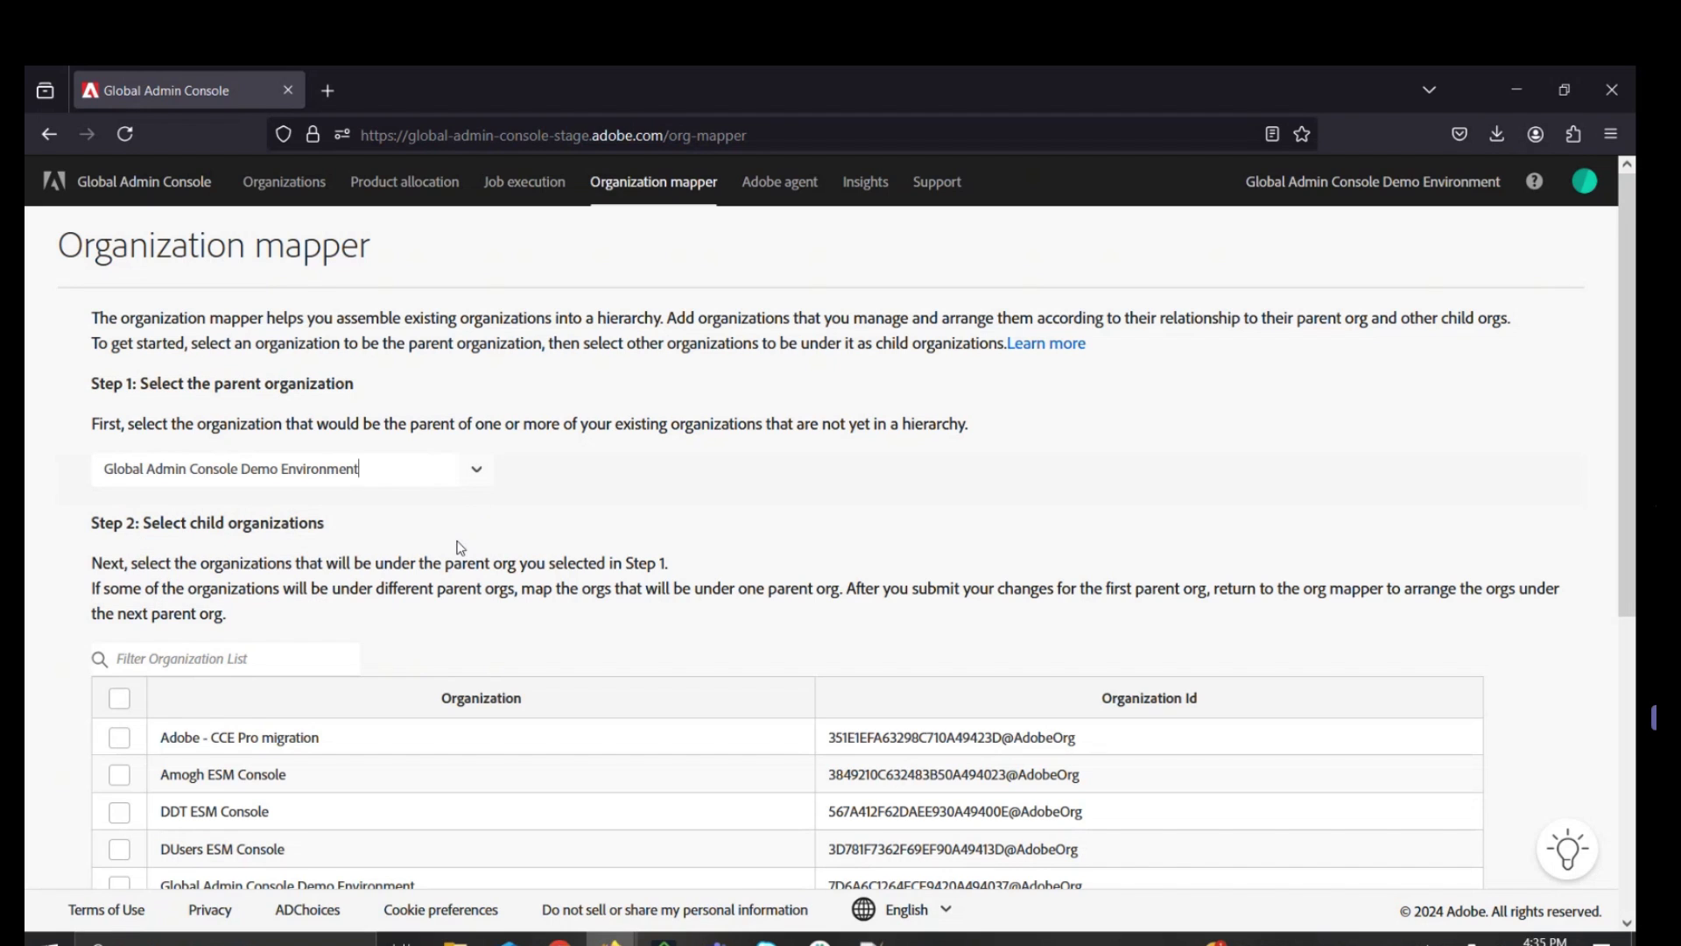
scroll(460, 549, "down", 5)
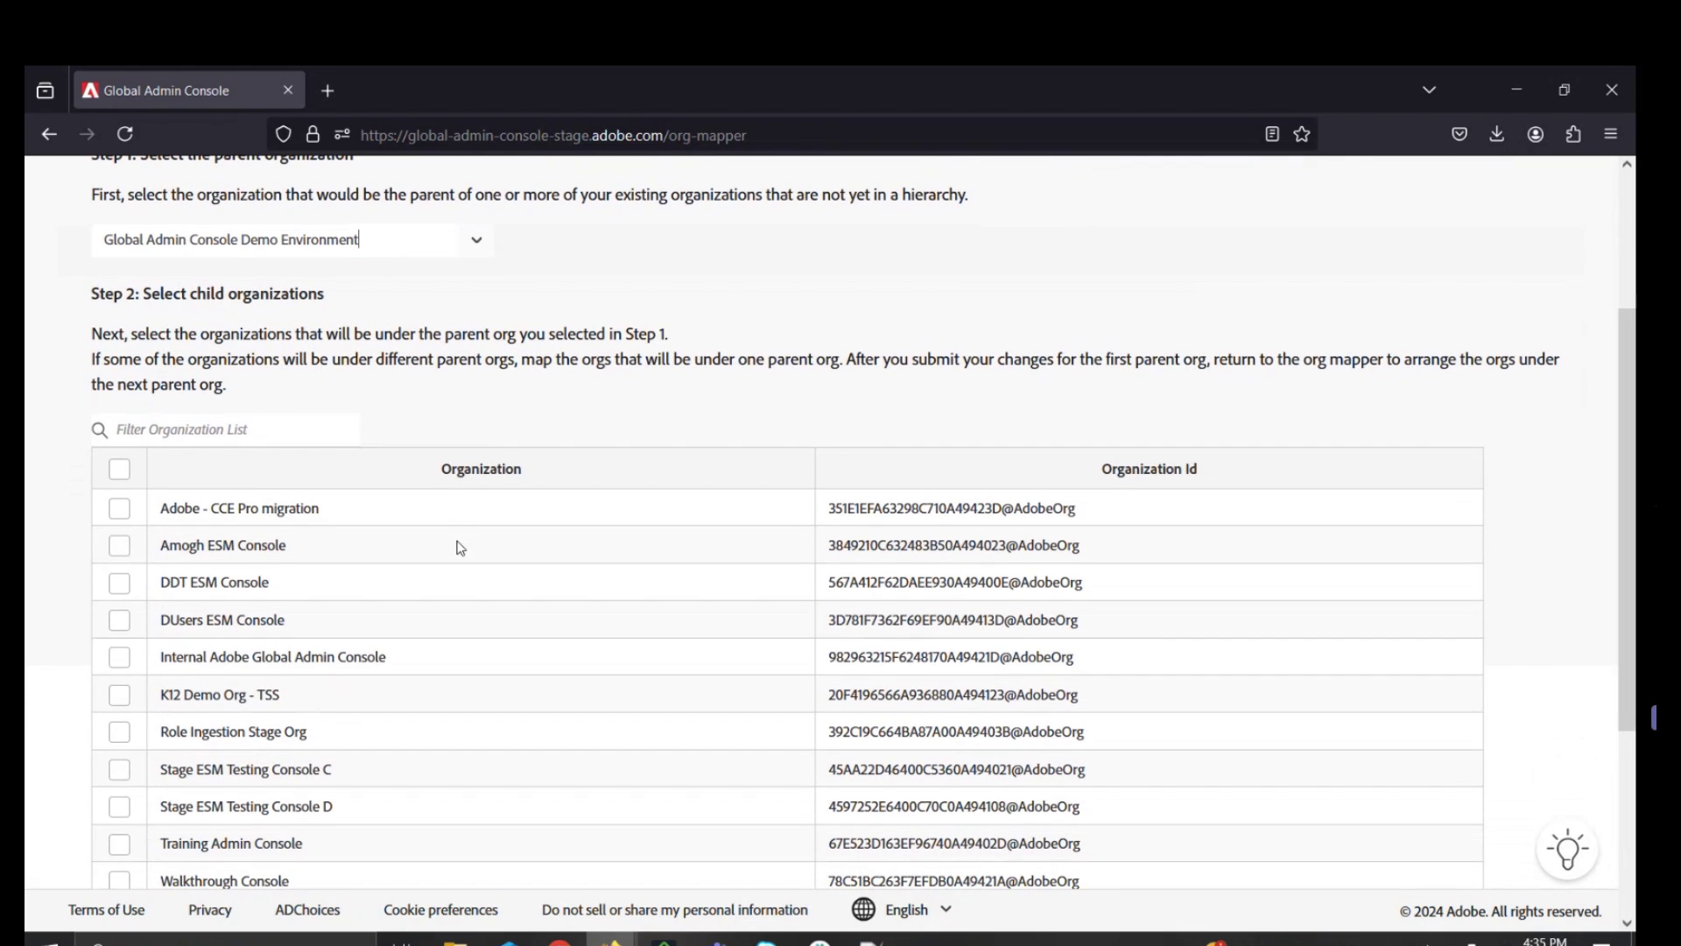
scroll(461, 549, "down", 1)
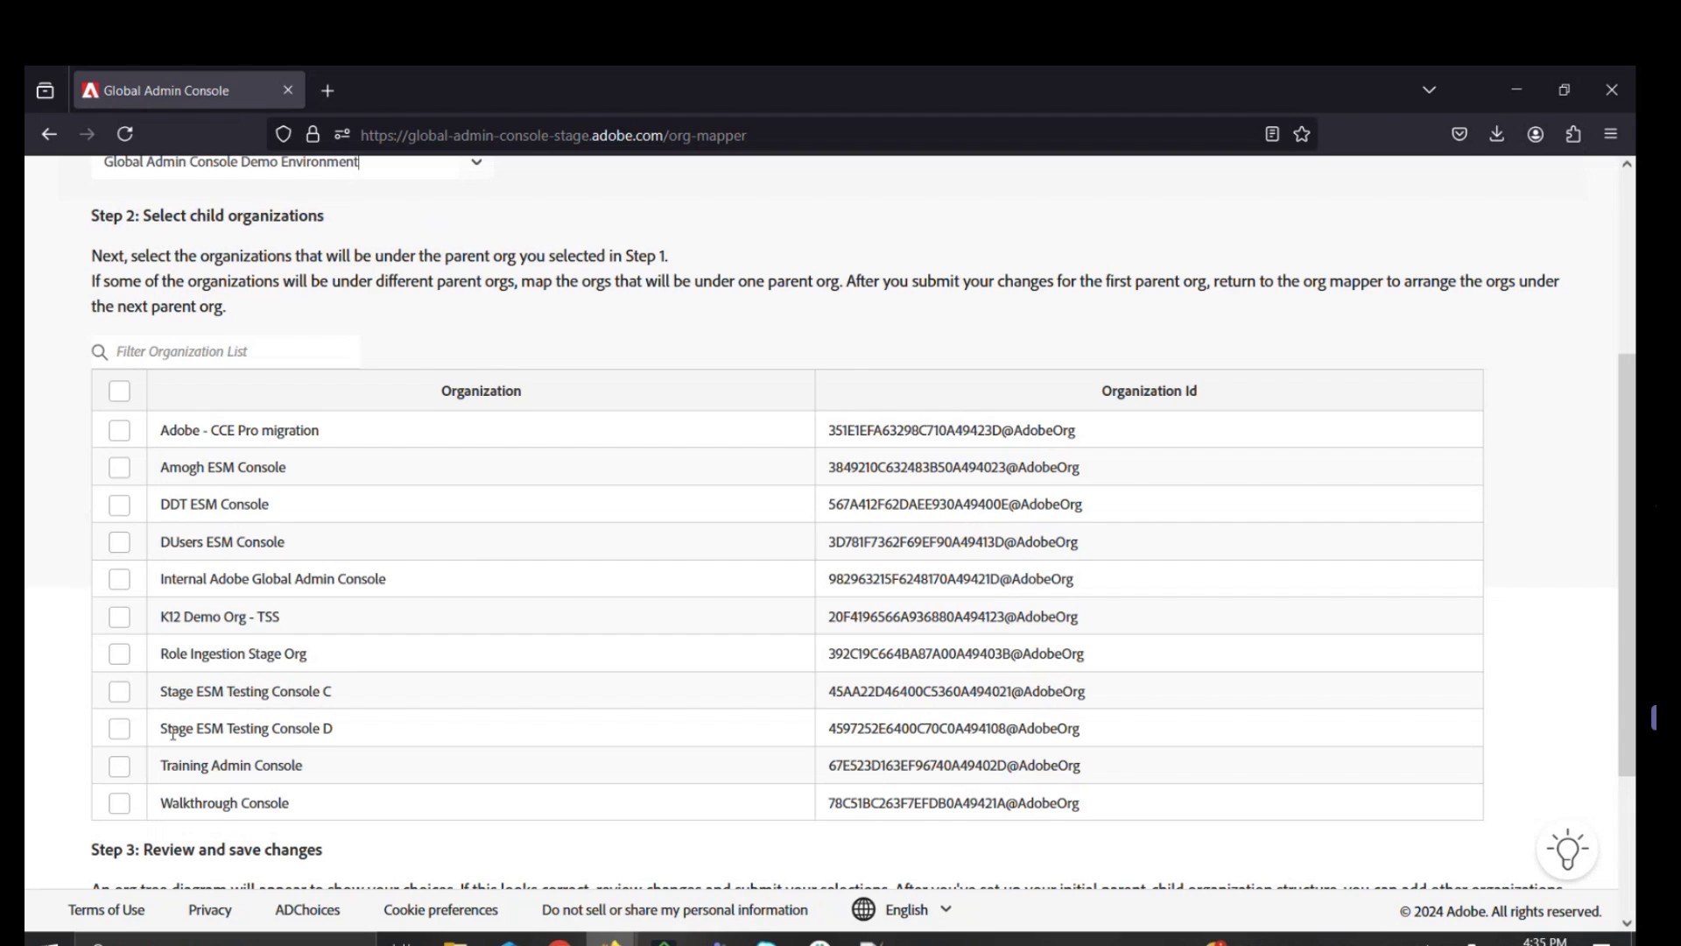
left_click(120, 692)
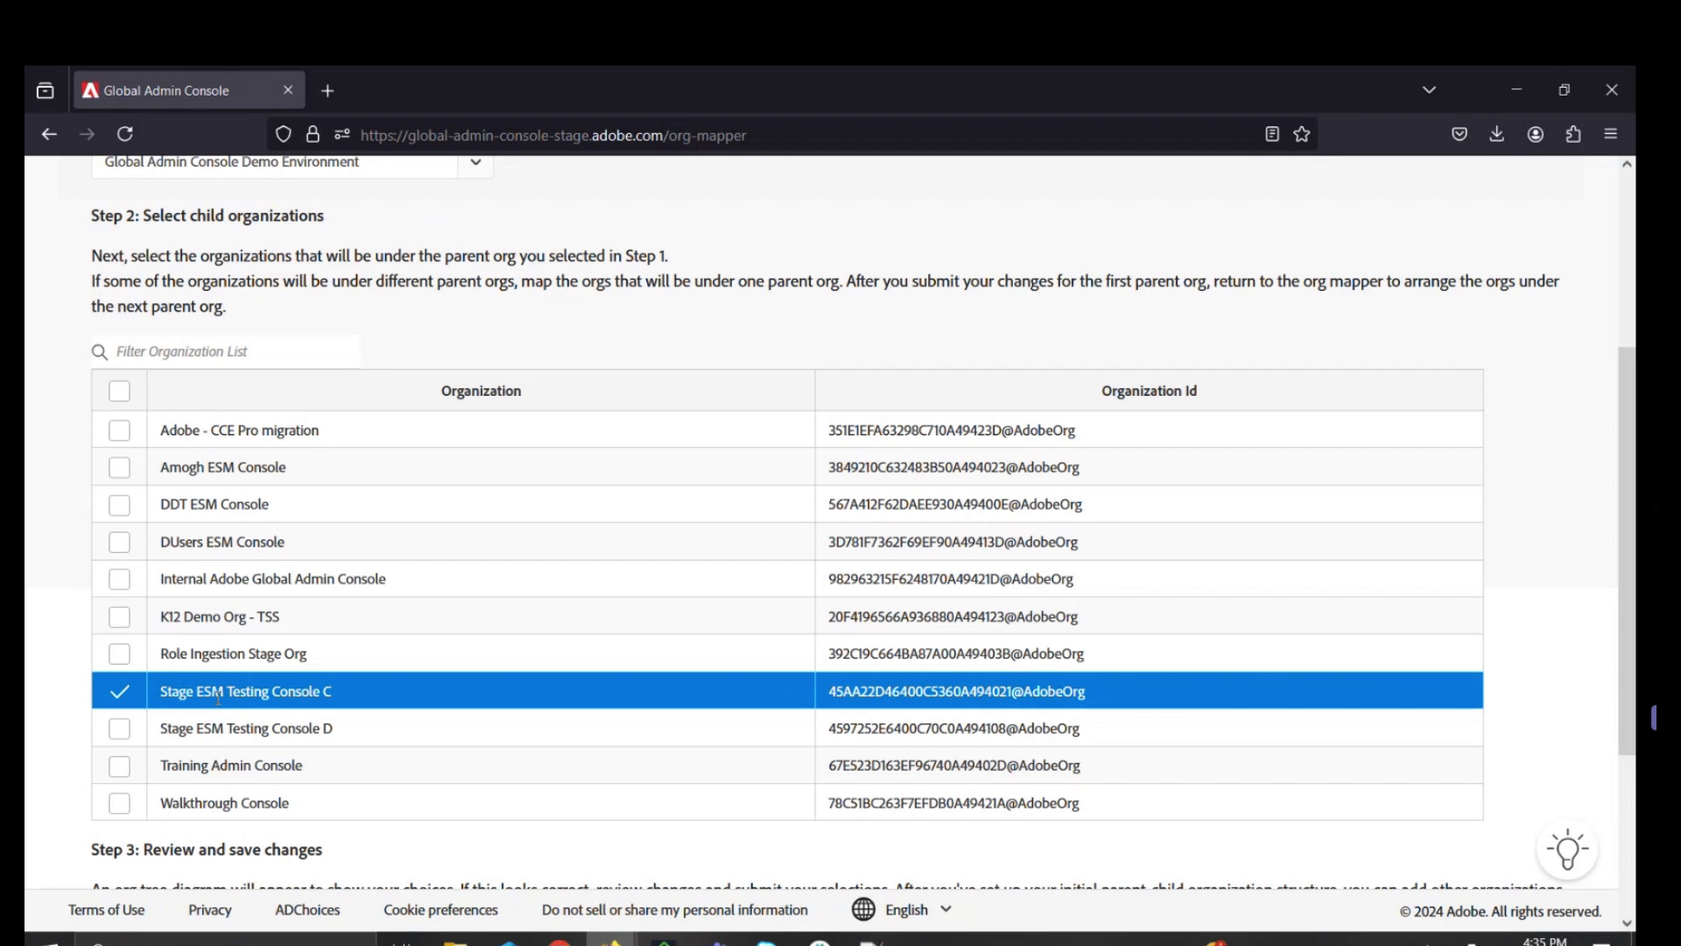
scroll(218, 698, "down", 3)
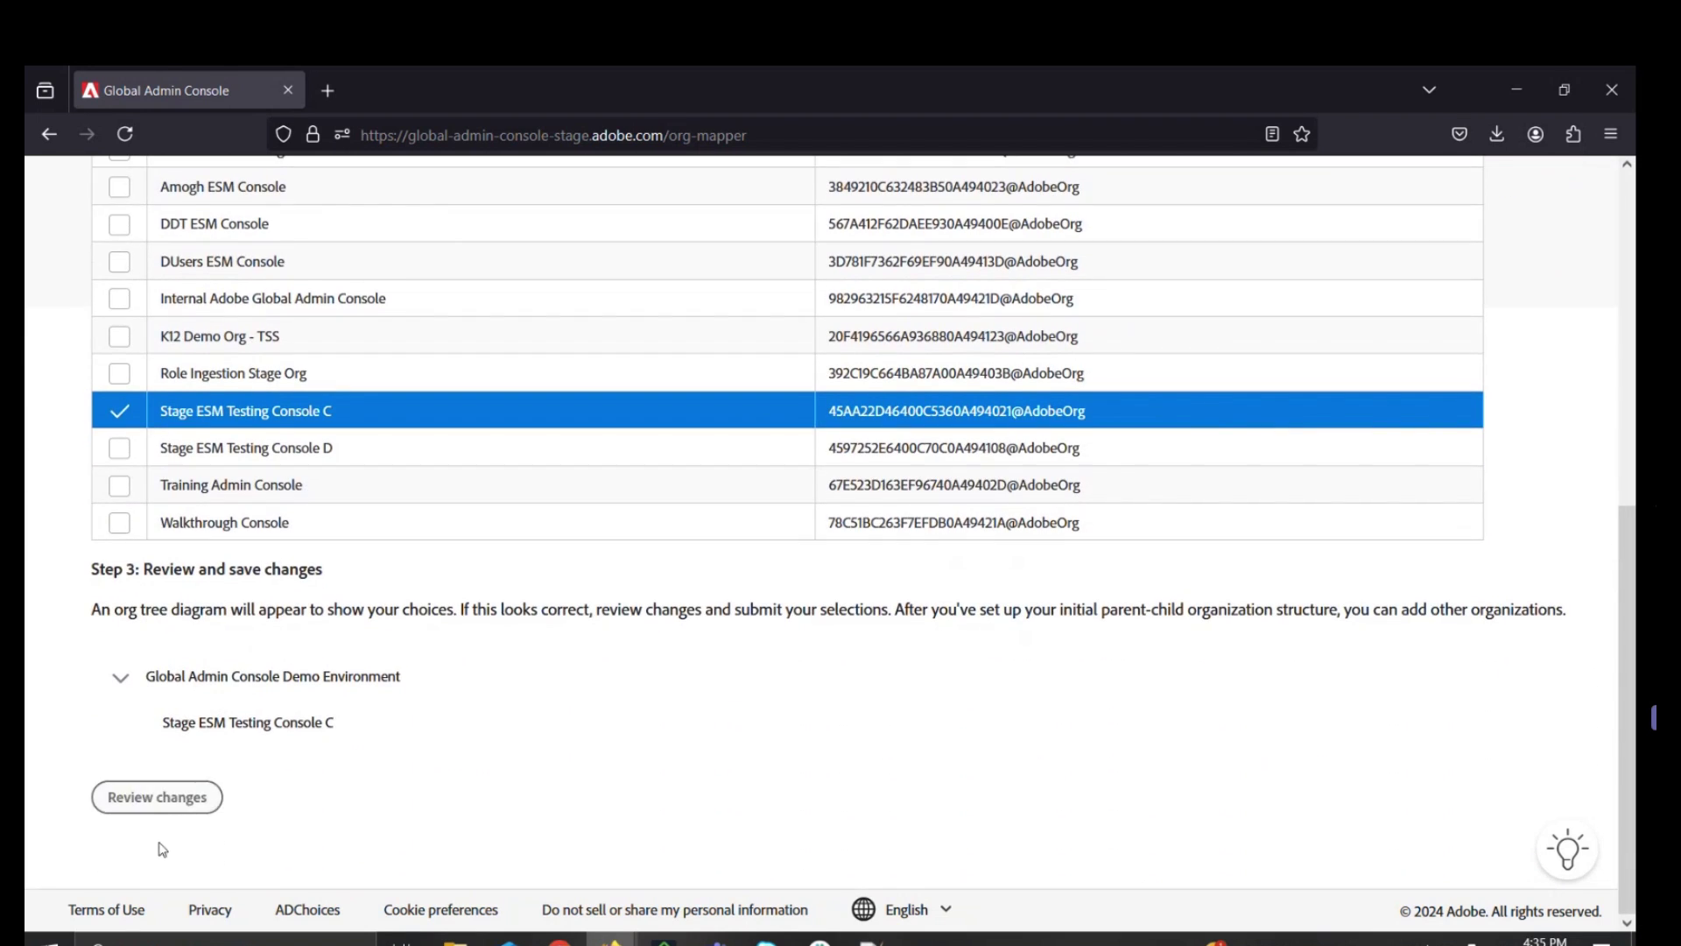
Review and submit the reparenting job, check the job-execution help, and return to Organizations
left_click(157, 798)
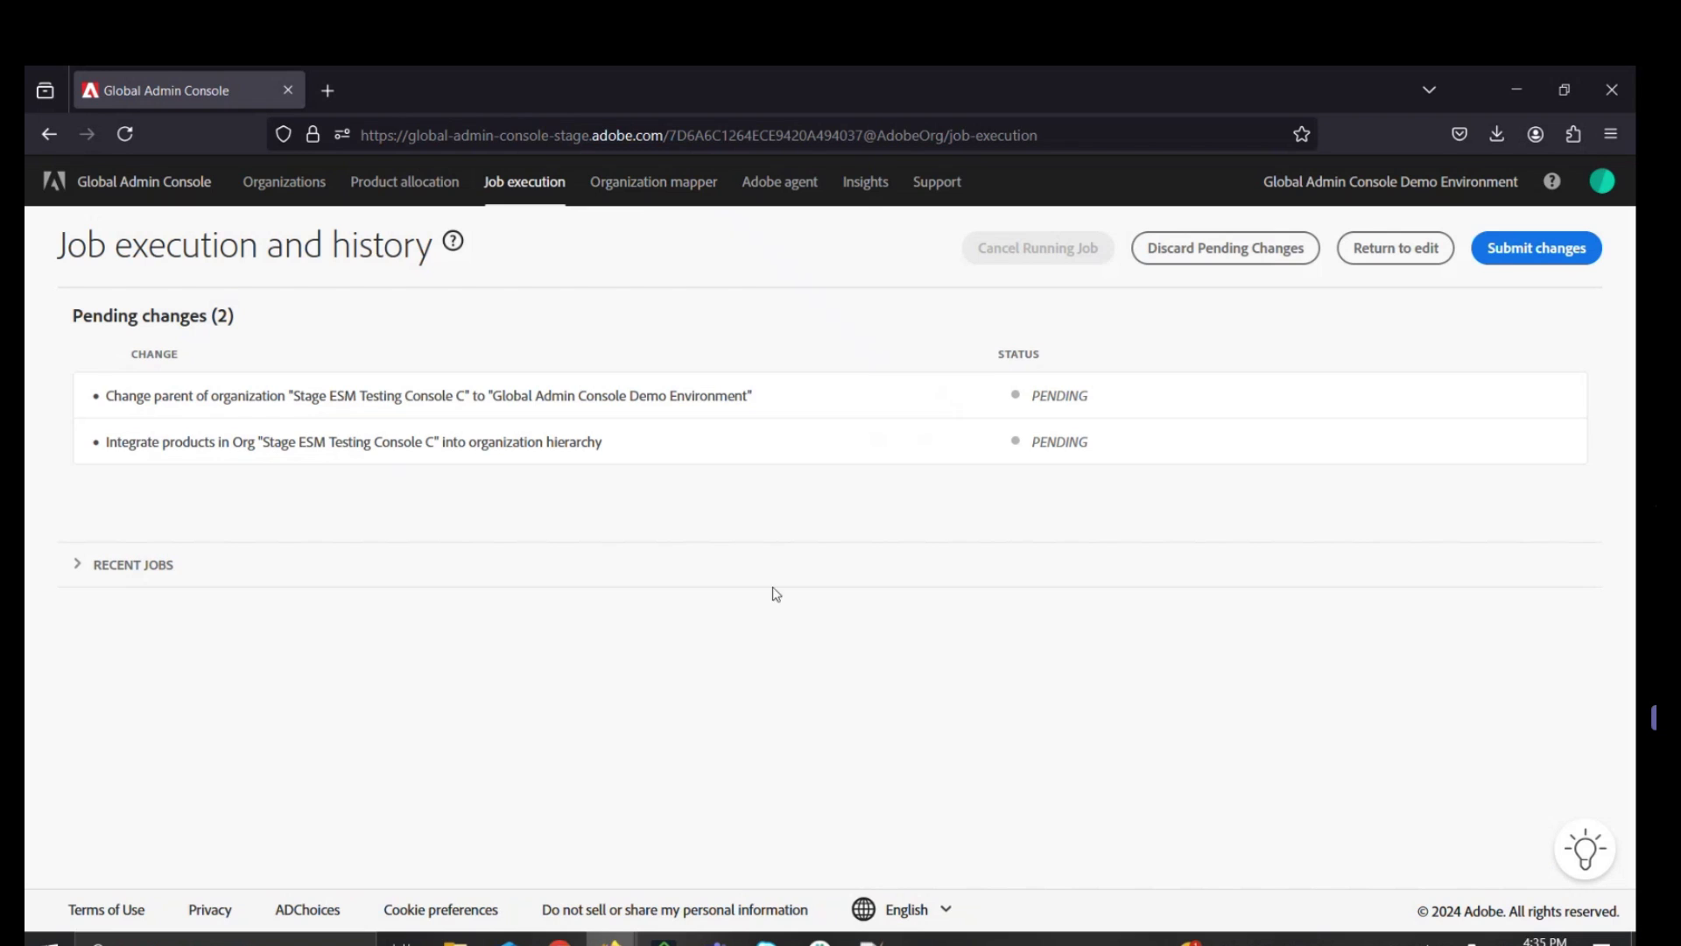
left_click(1549, 242)
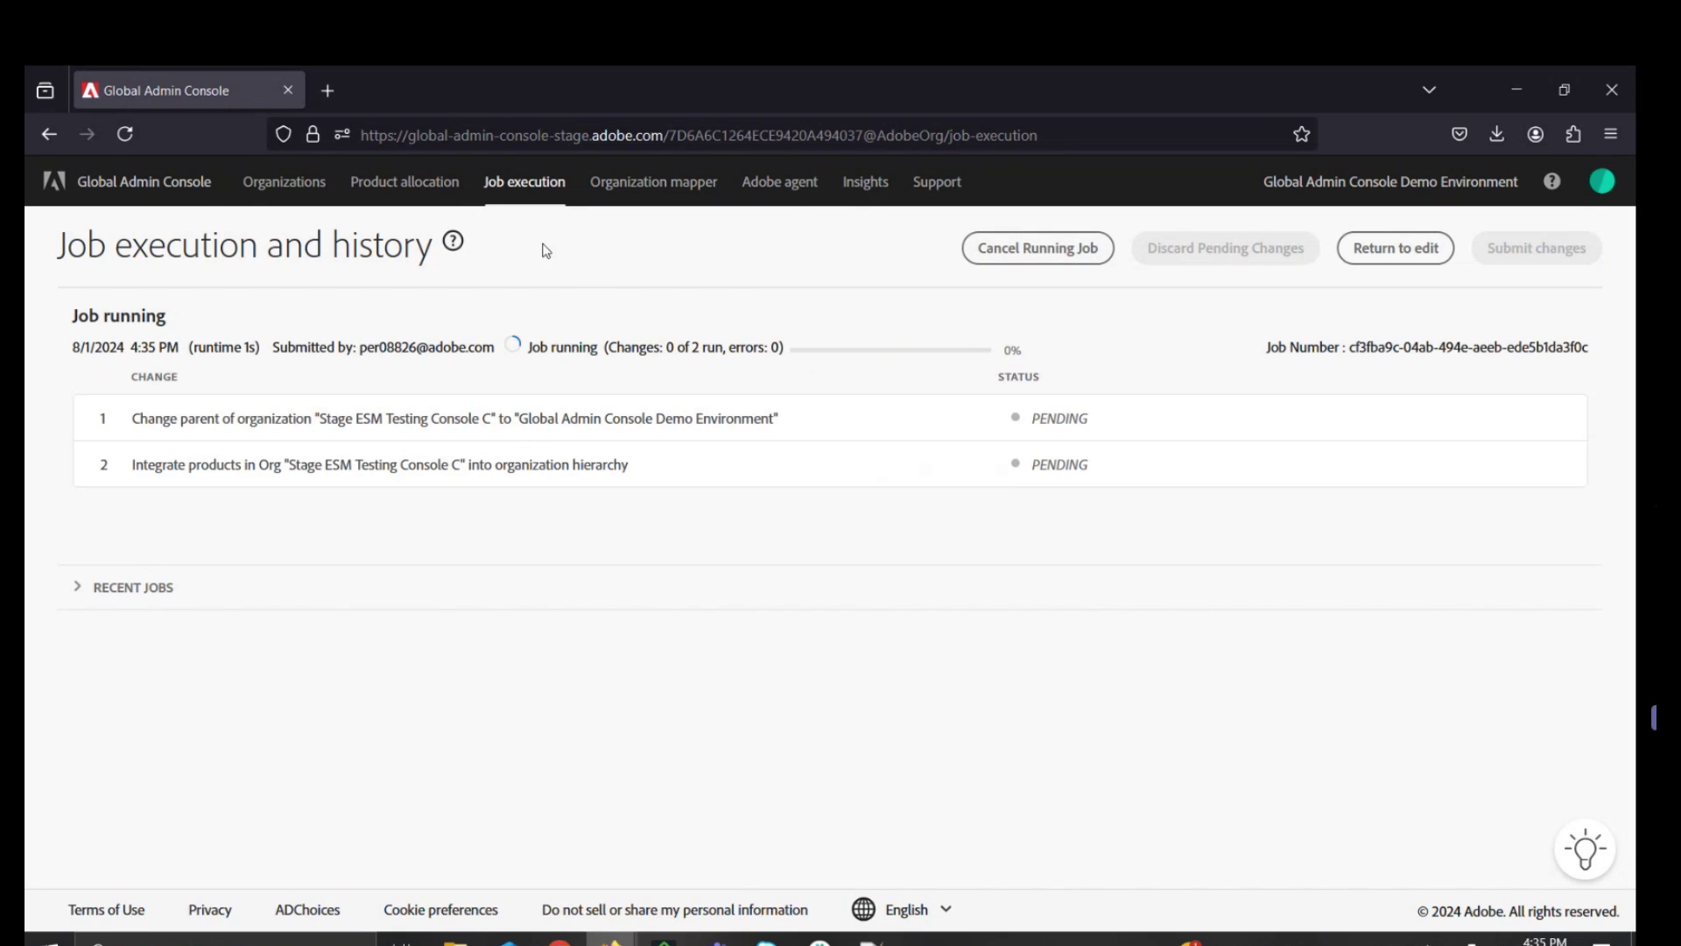
left_click(457, 233)
left_click(287, 182)
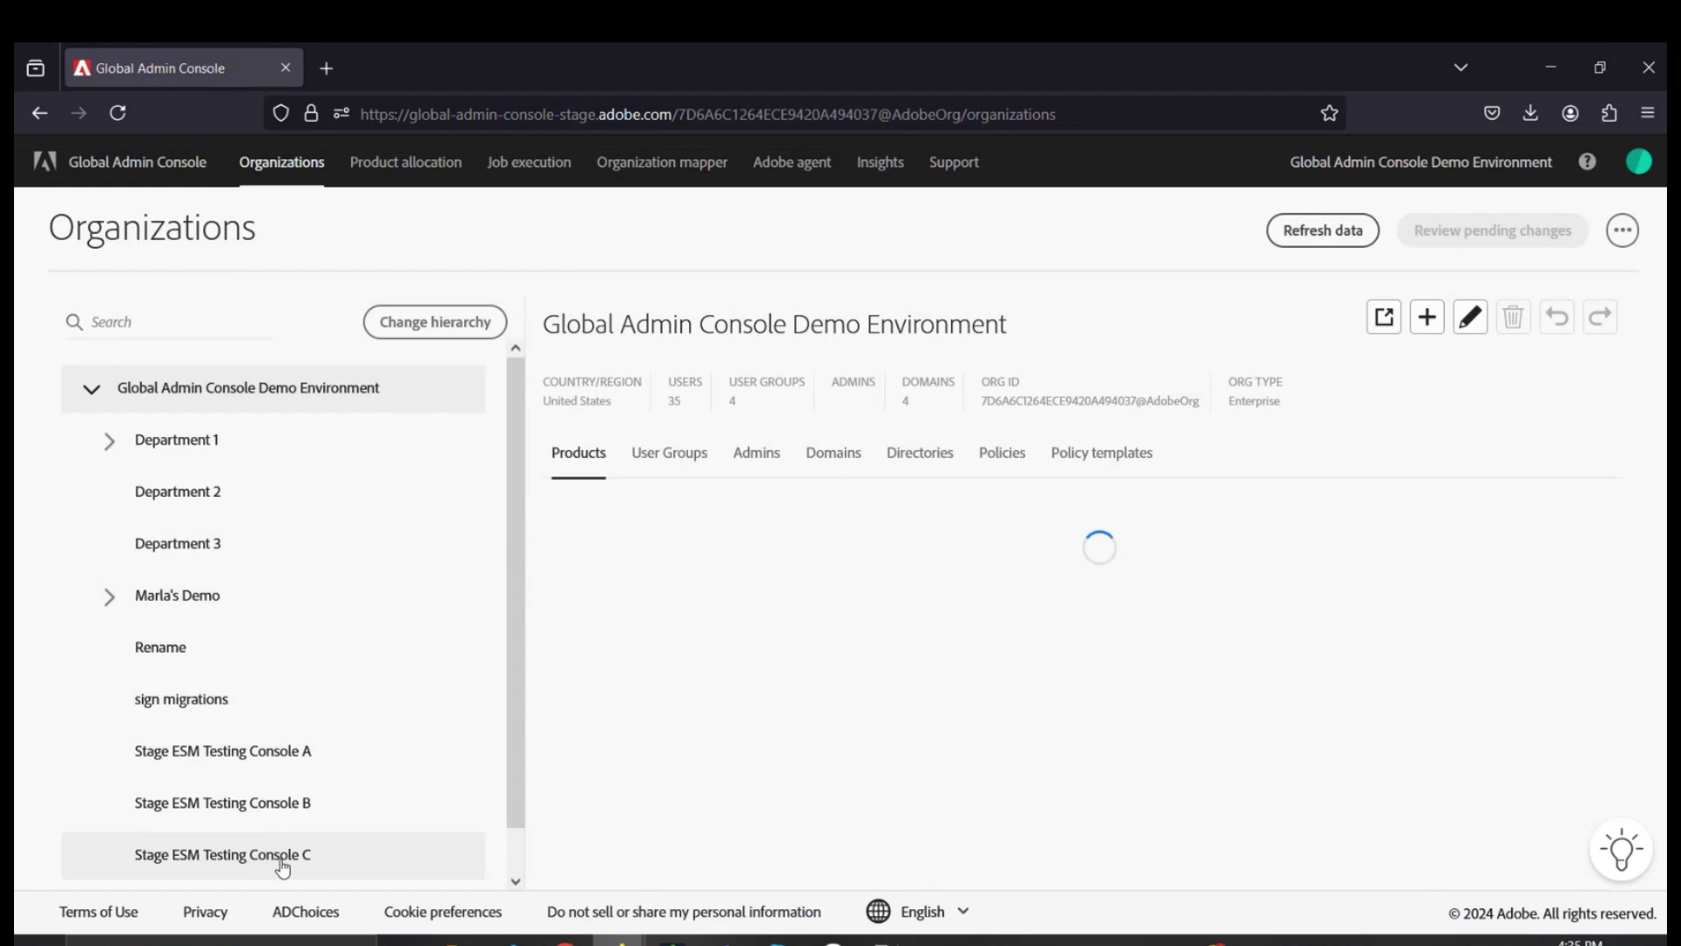
left_click(343, 861)
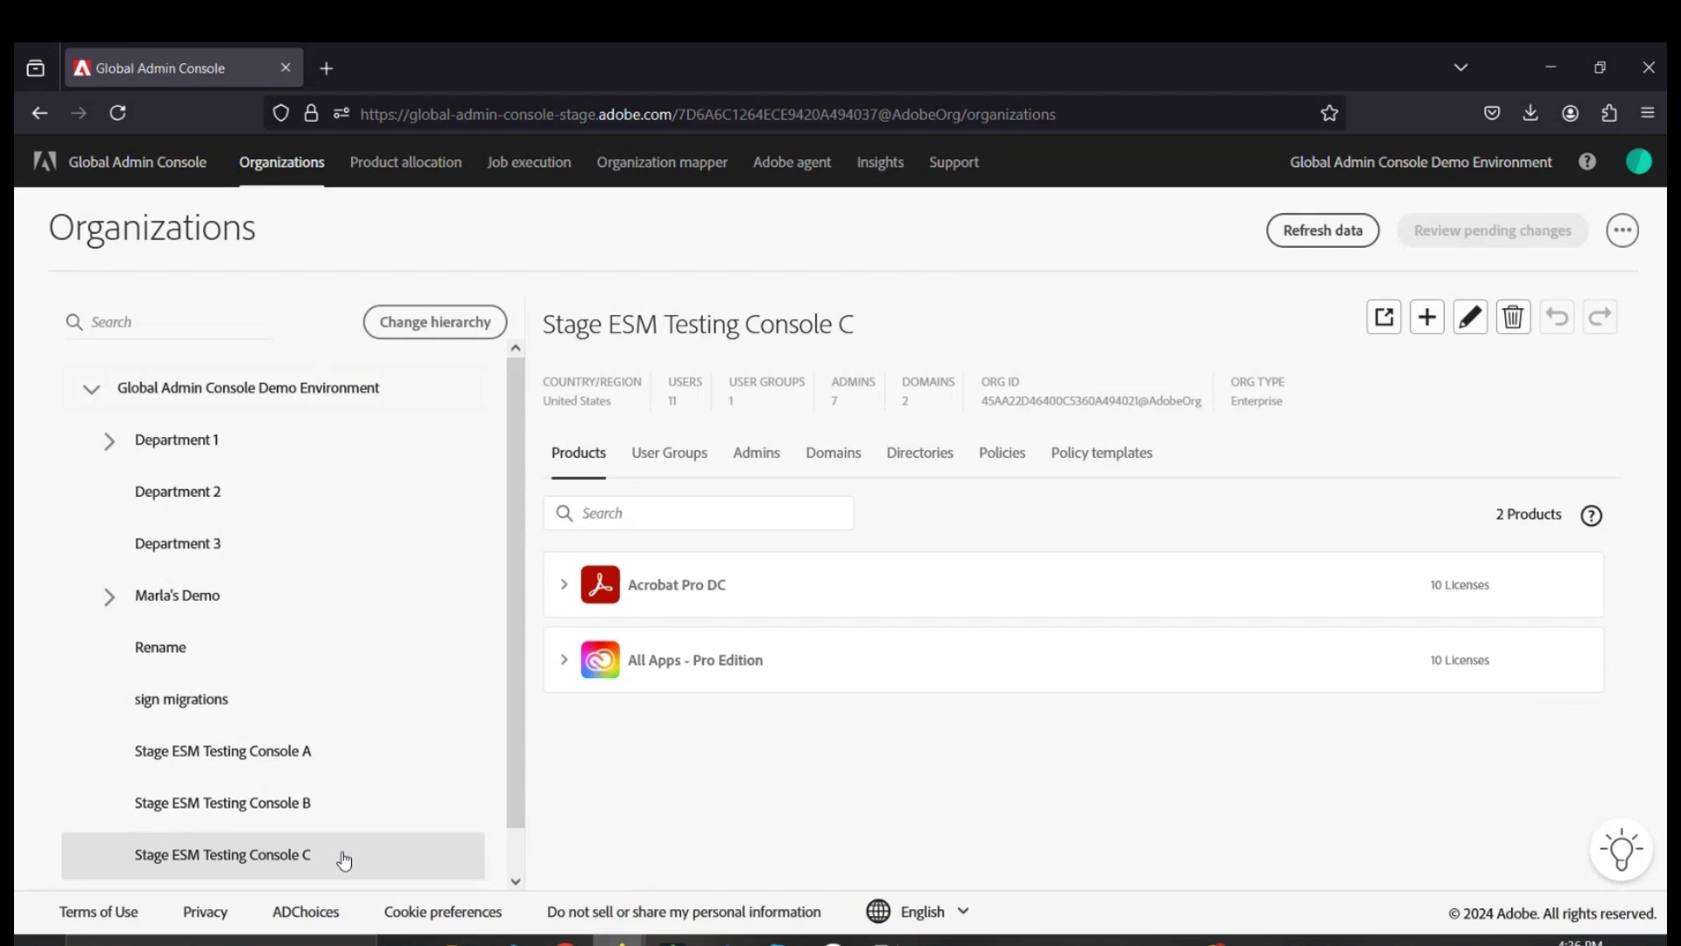
left_click(773, 456)
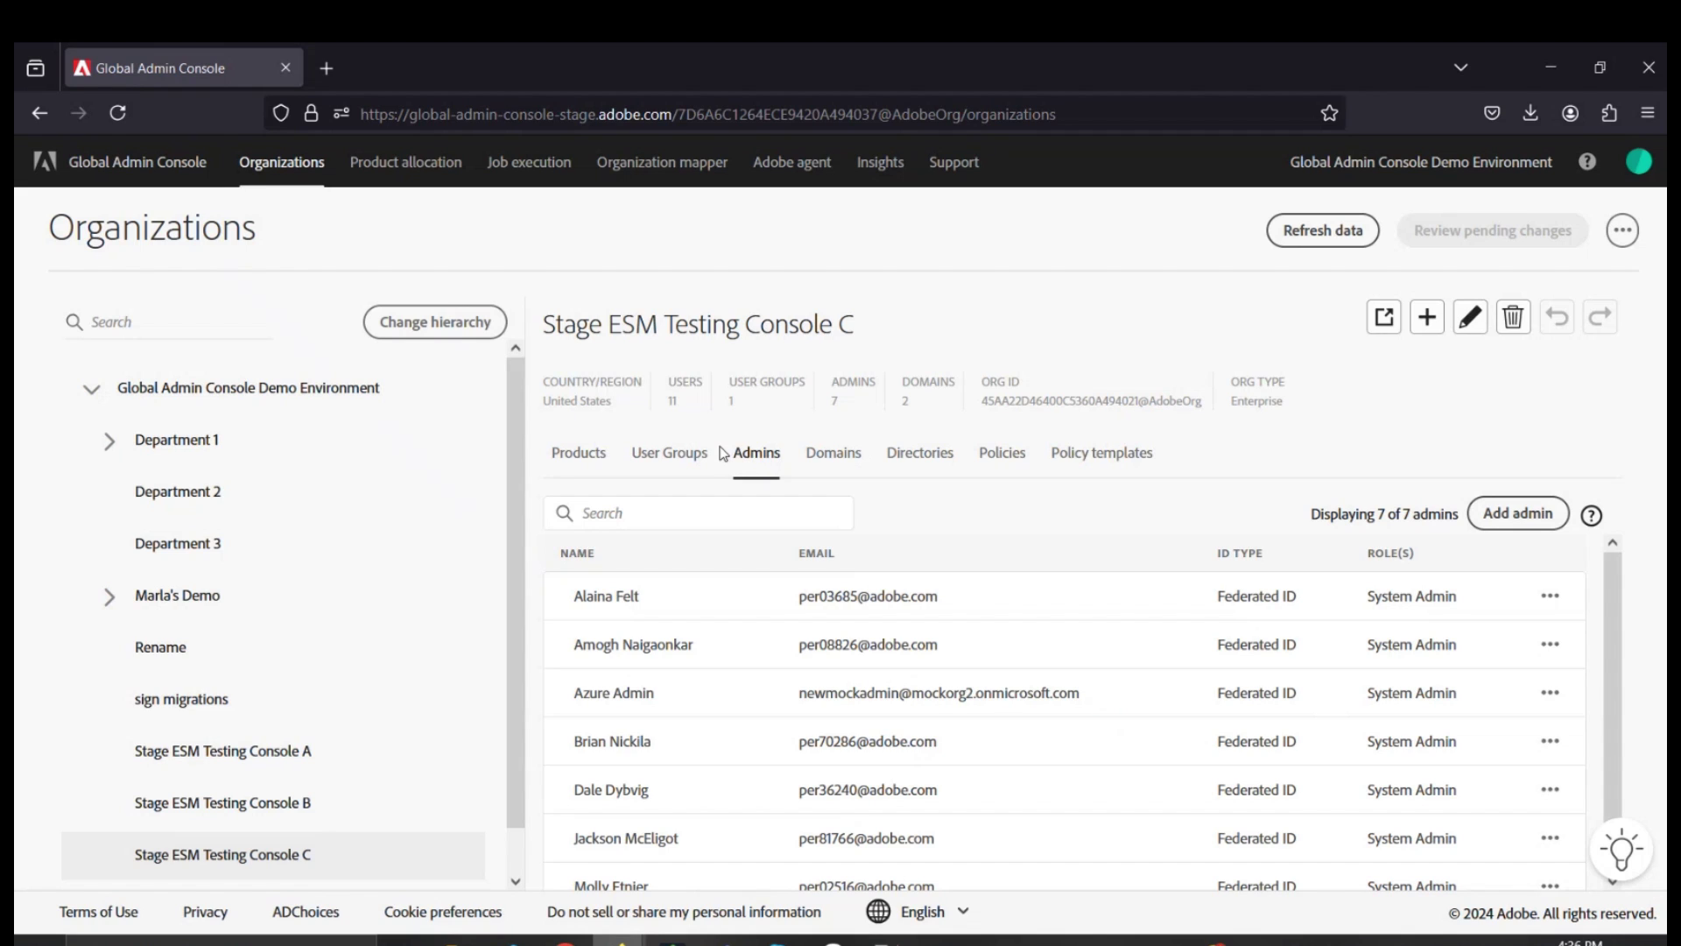
left_click(430, 390)
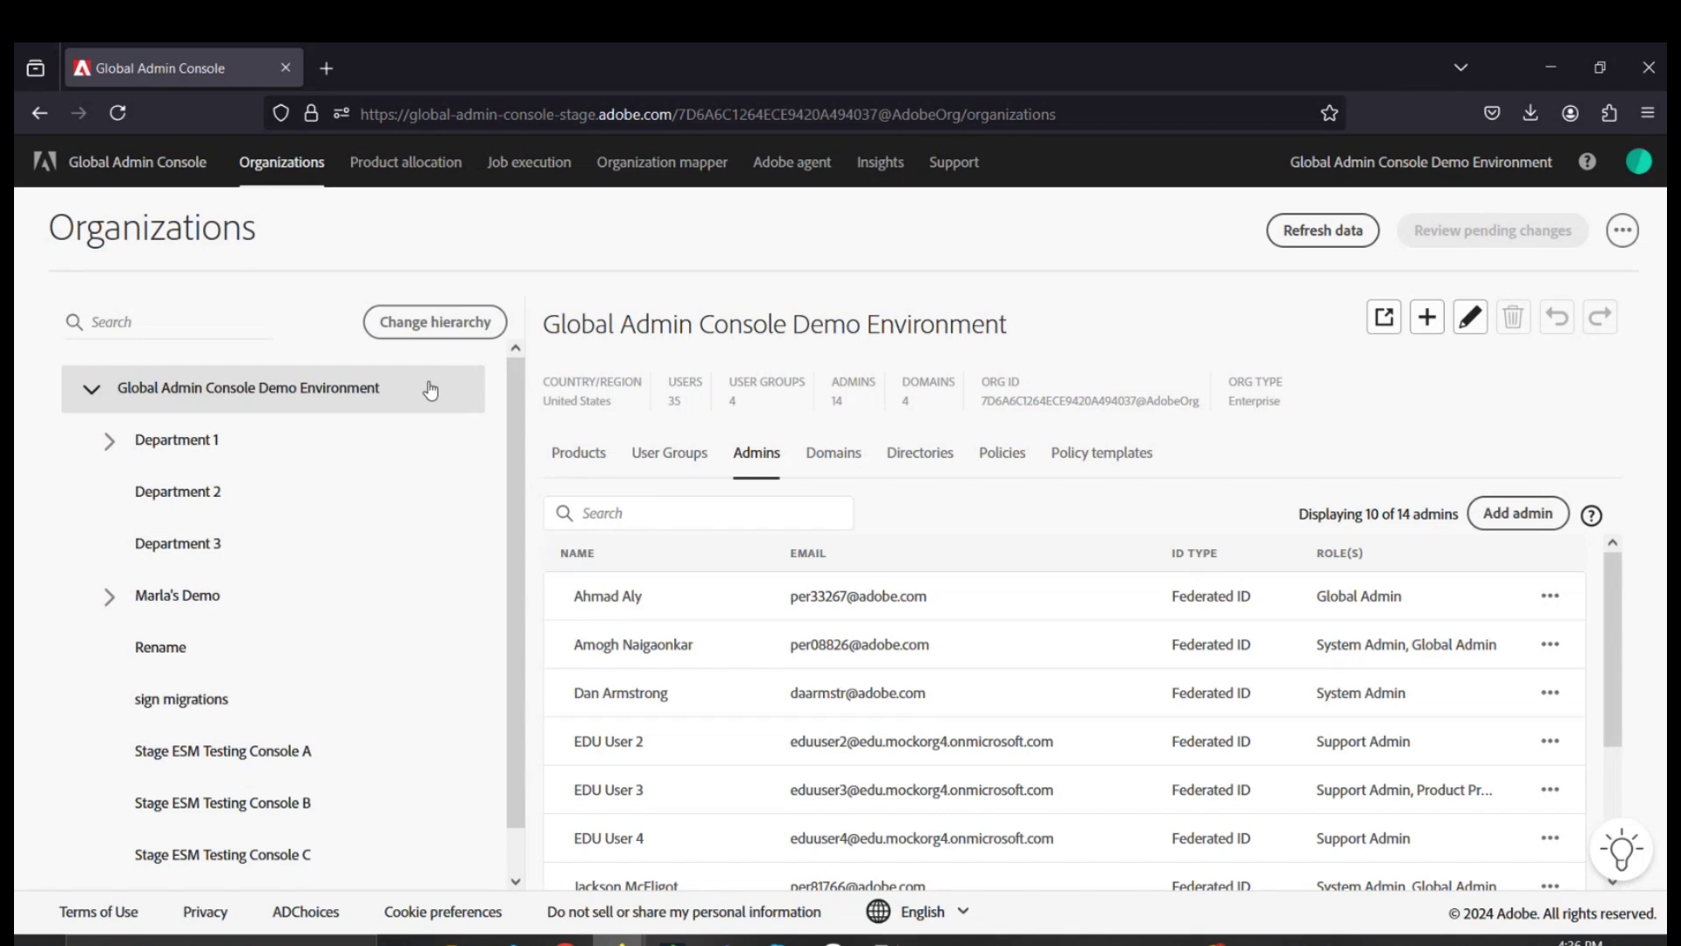
left_click(553, 454)
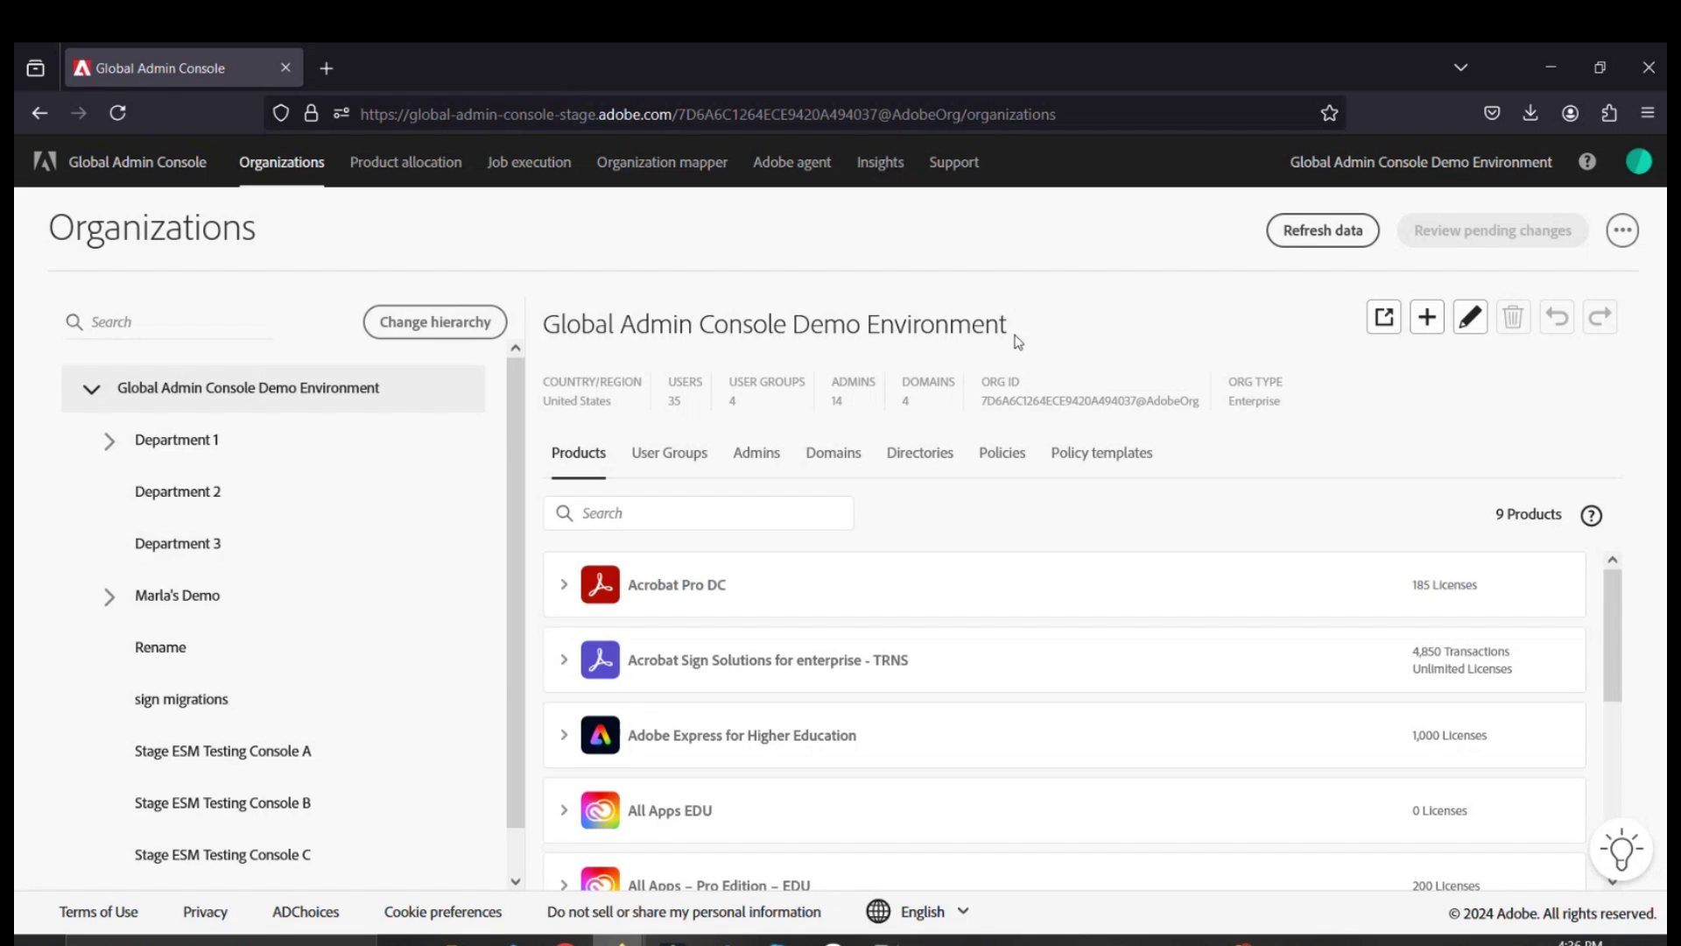
Show the demo environment's Policies tab and scroll down to the Asset sharing options
left_click(1005, 464)
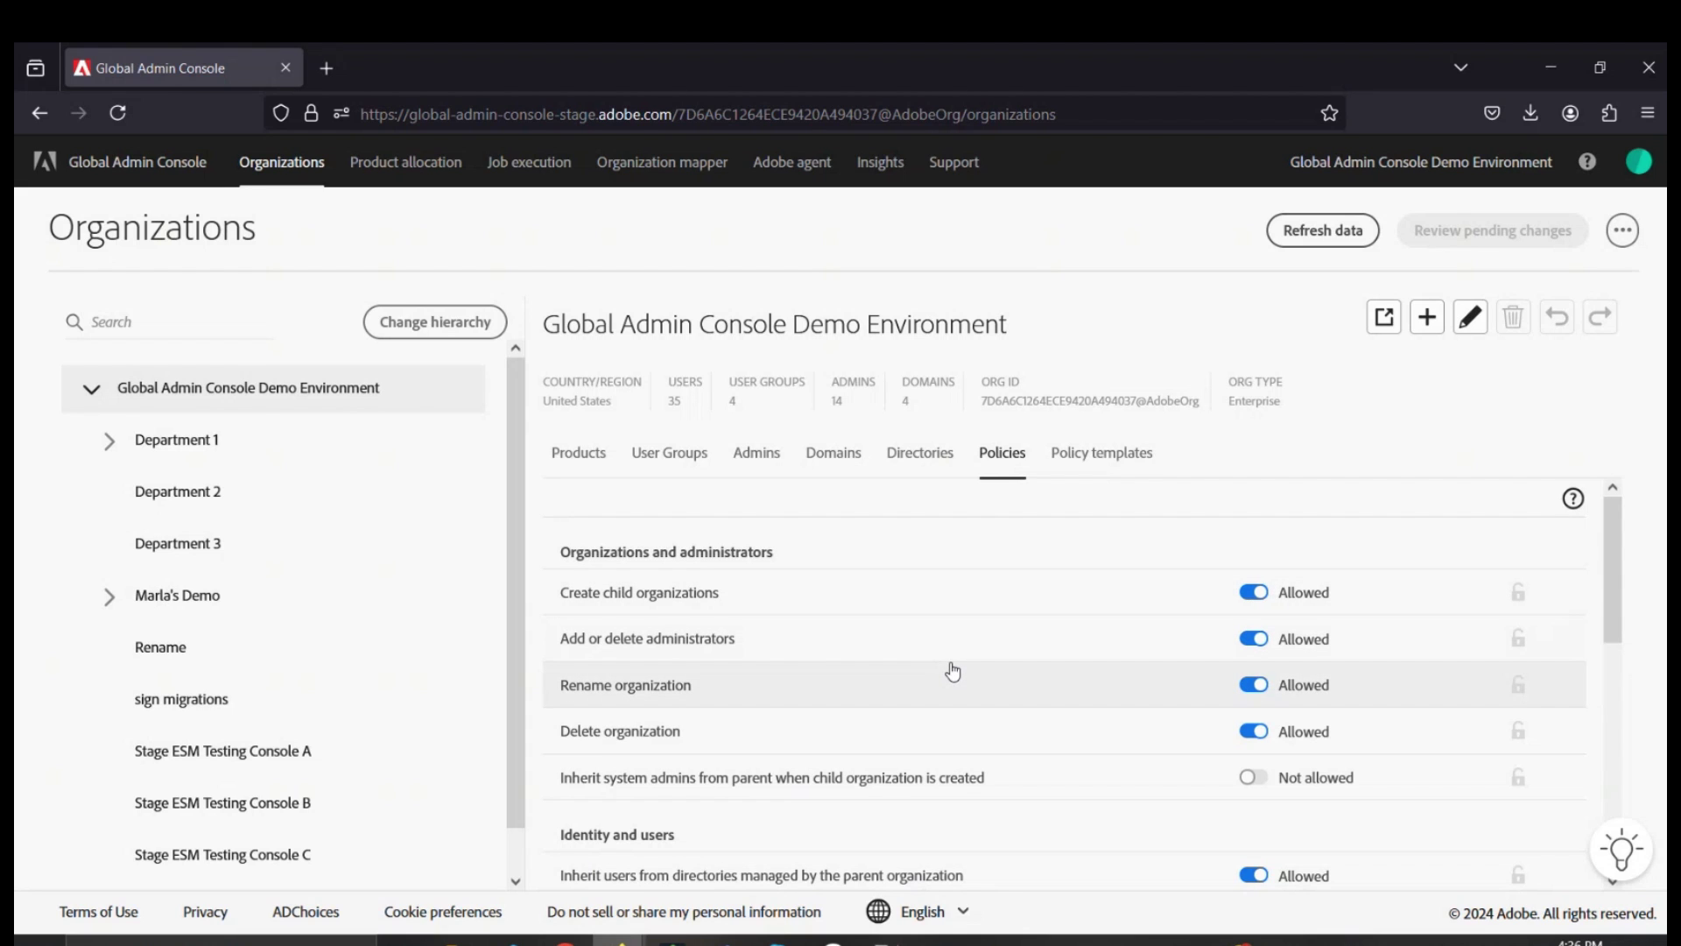
scroll(953, 670, "down", 2)
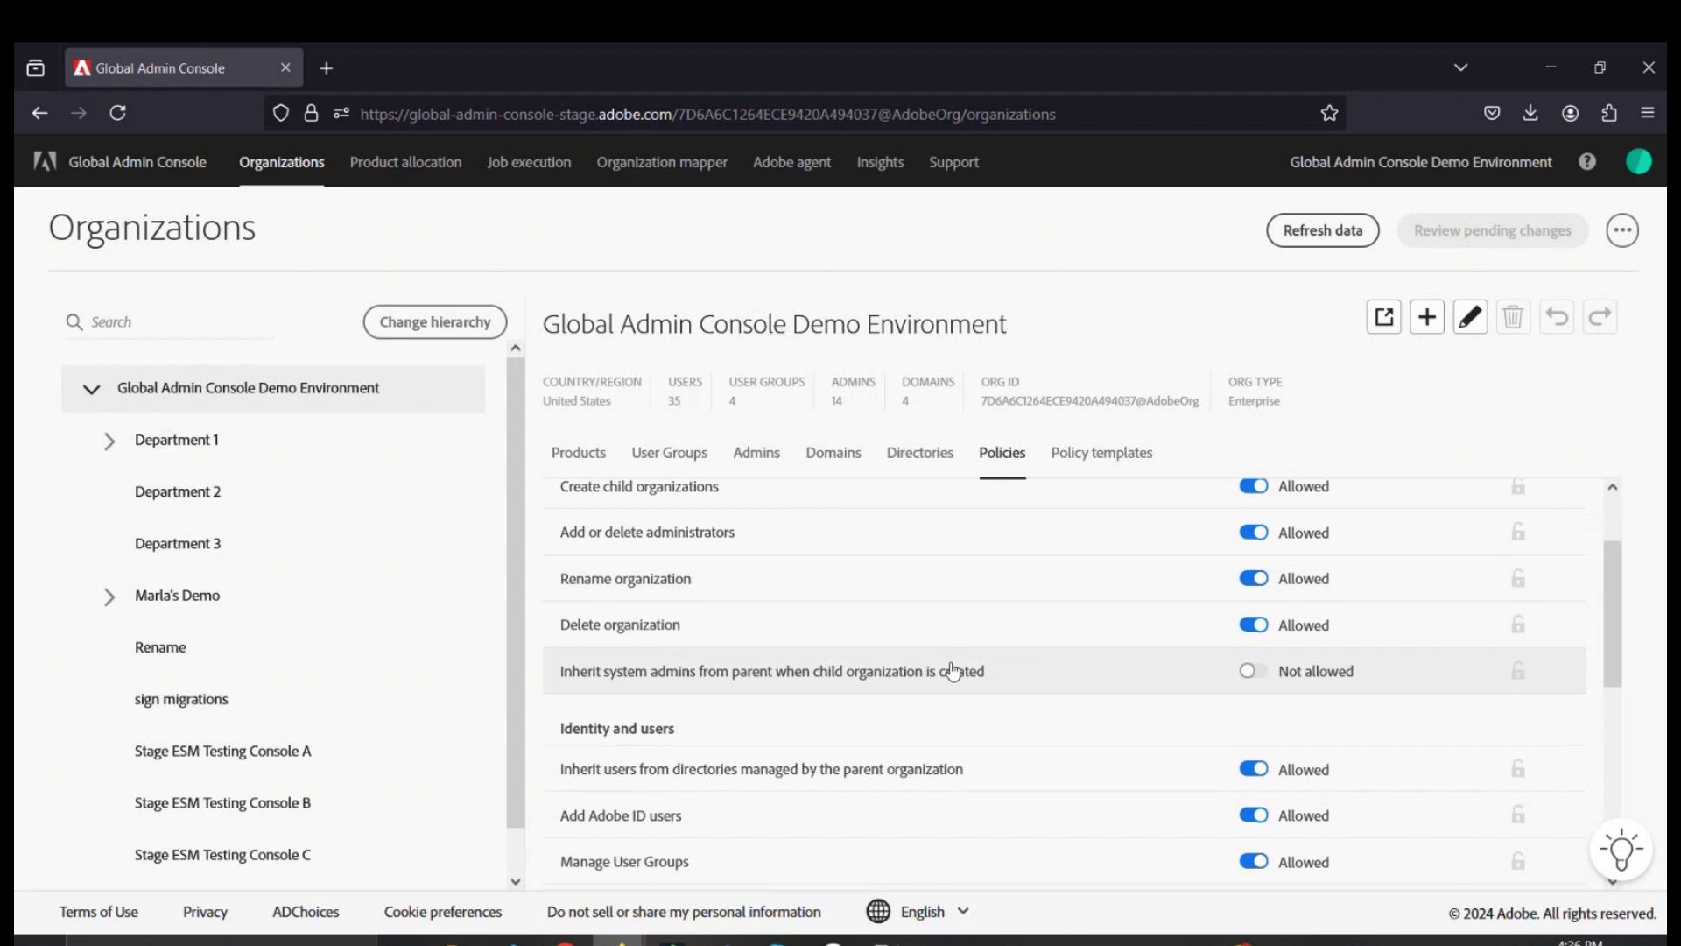
scroll(953, 671, "down", 6)
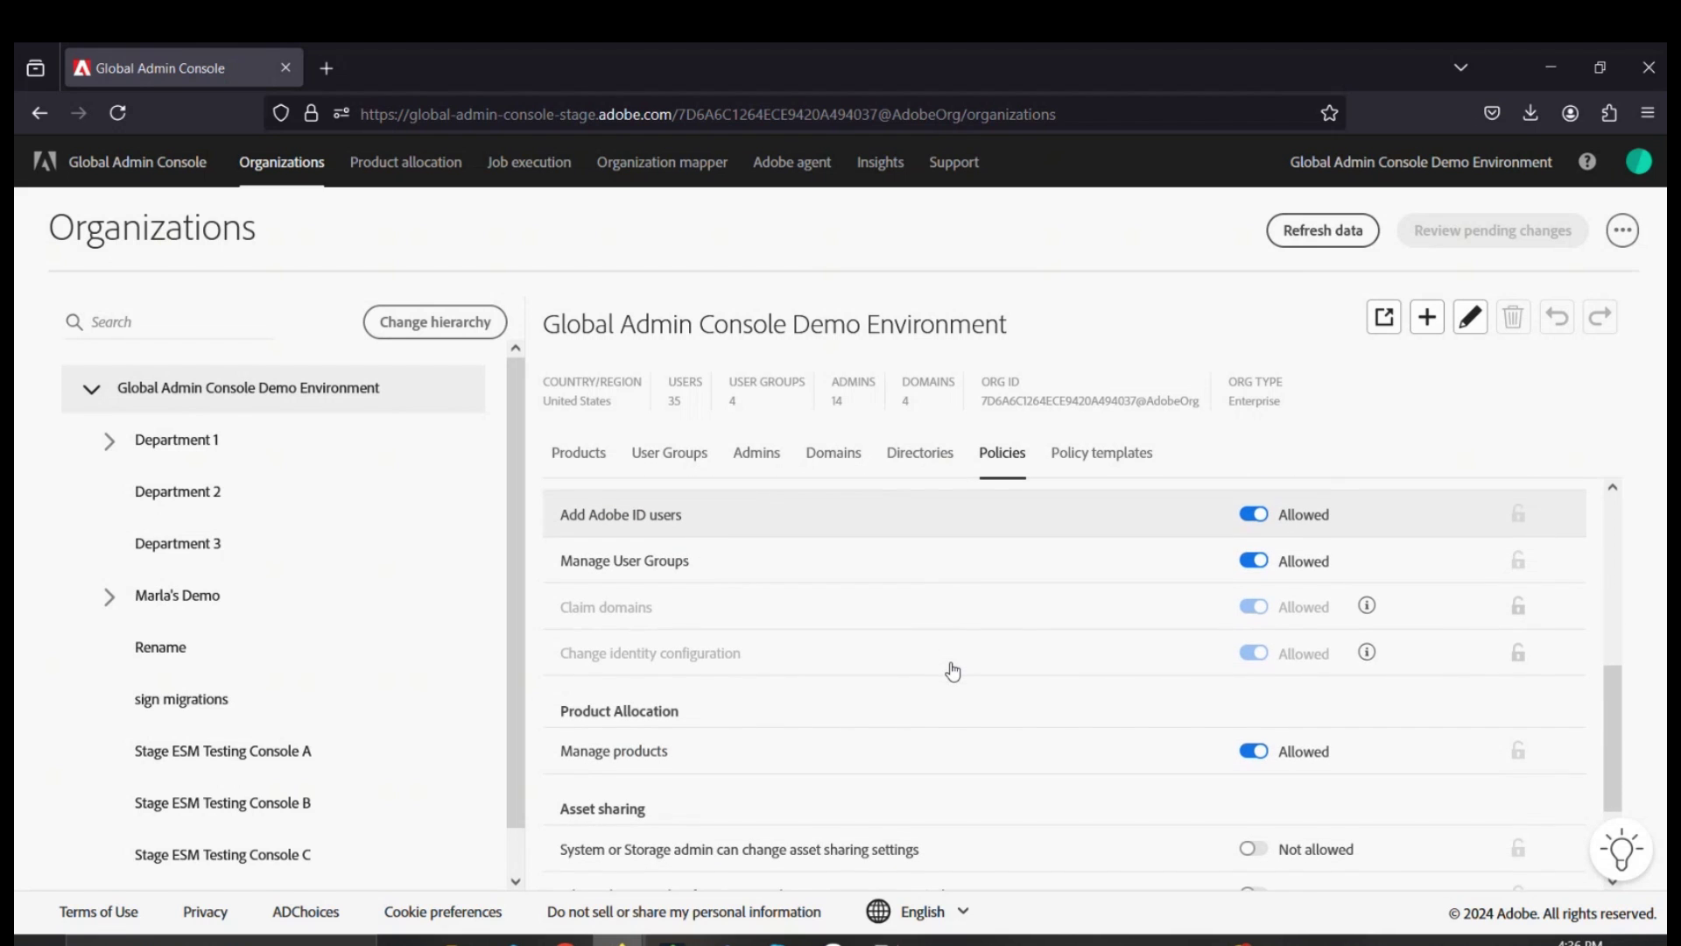
scroll(961, 779, "down", 3)
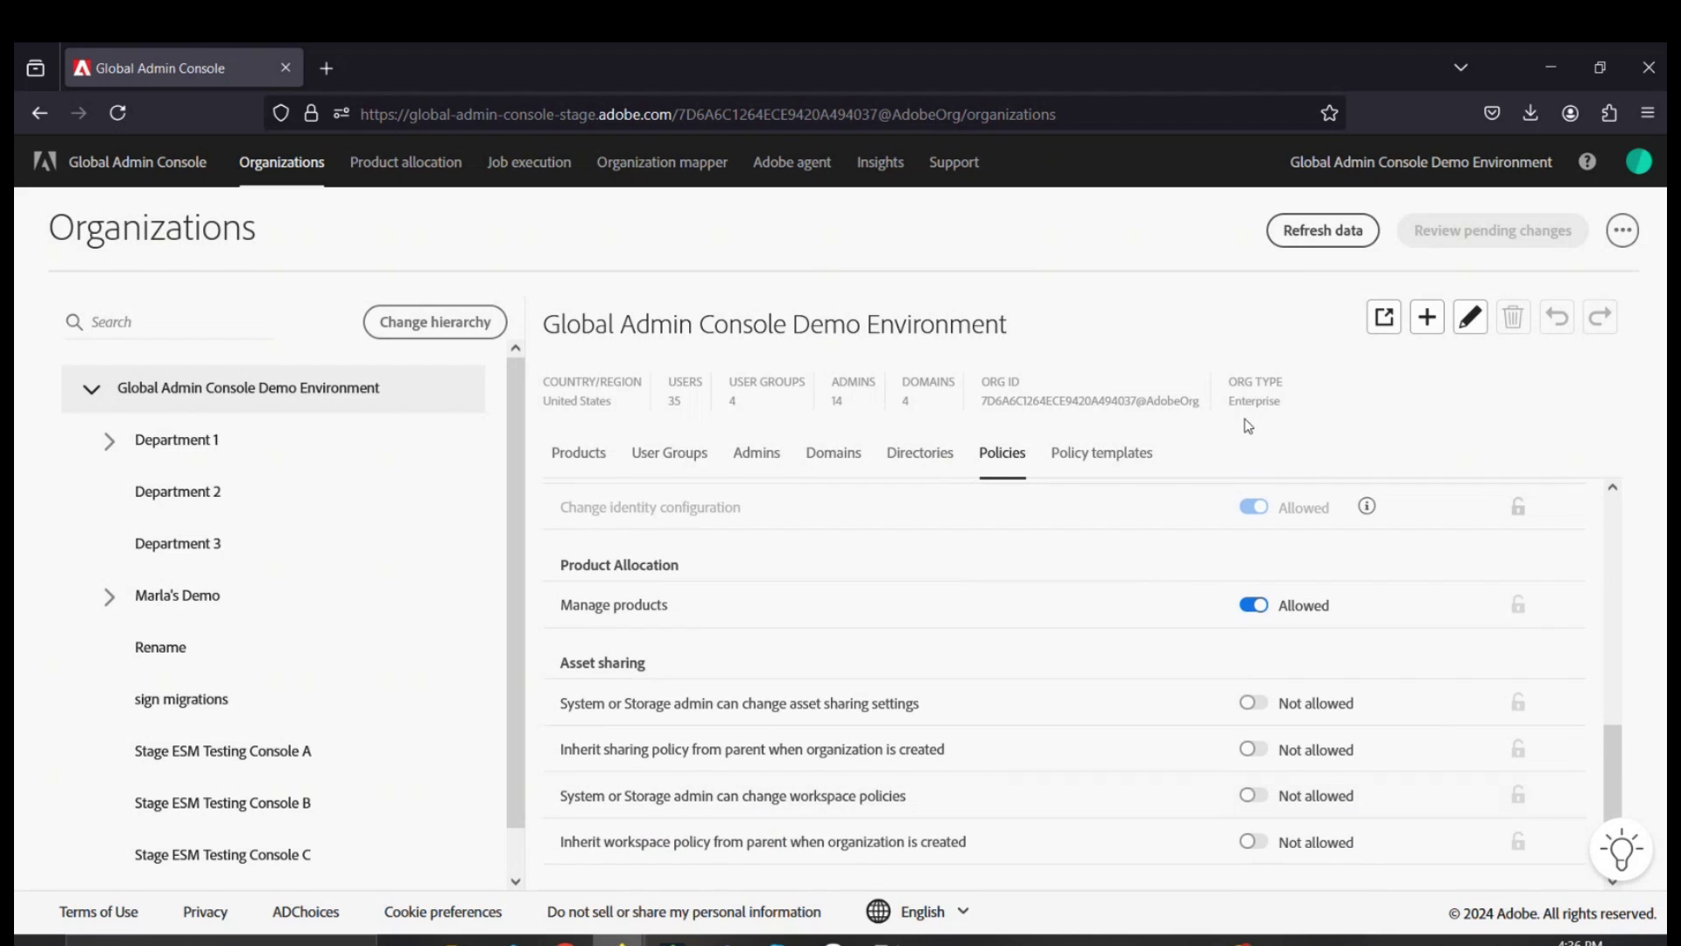
Add child organization 'Department 4' with country Canada (CA) under the demo environment
left_click(1430, 318)
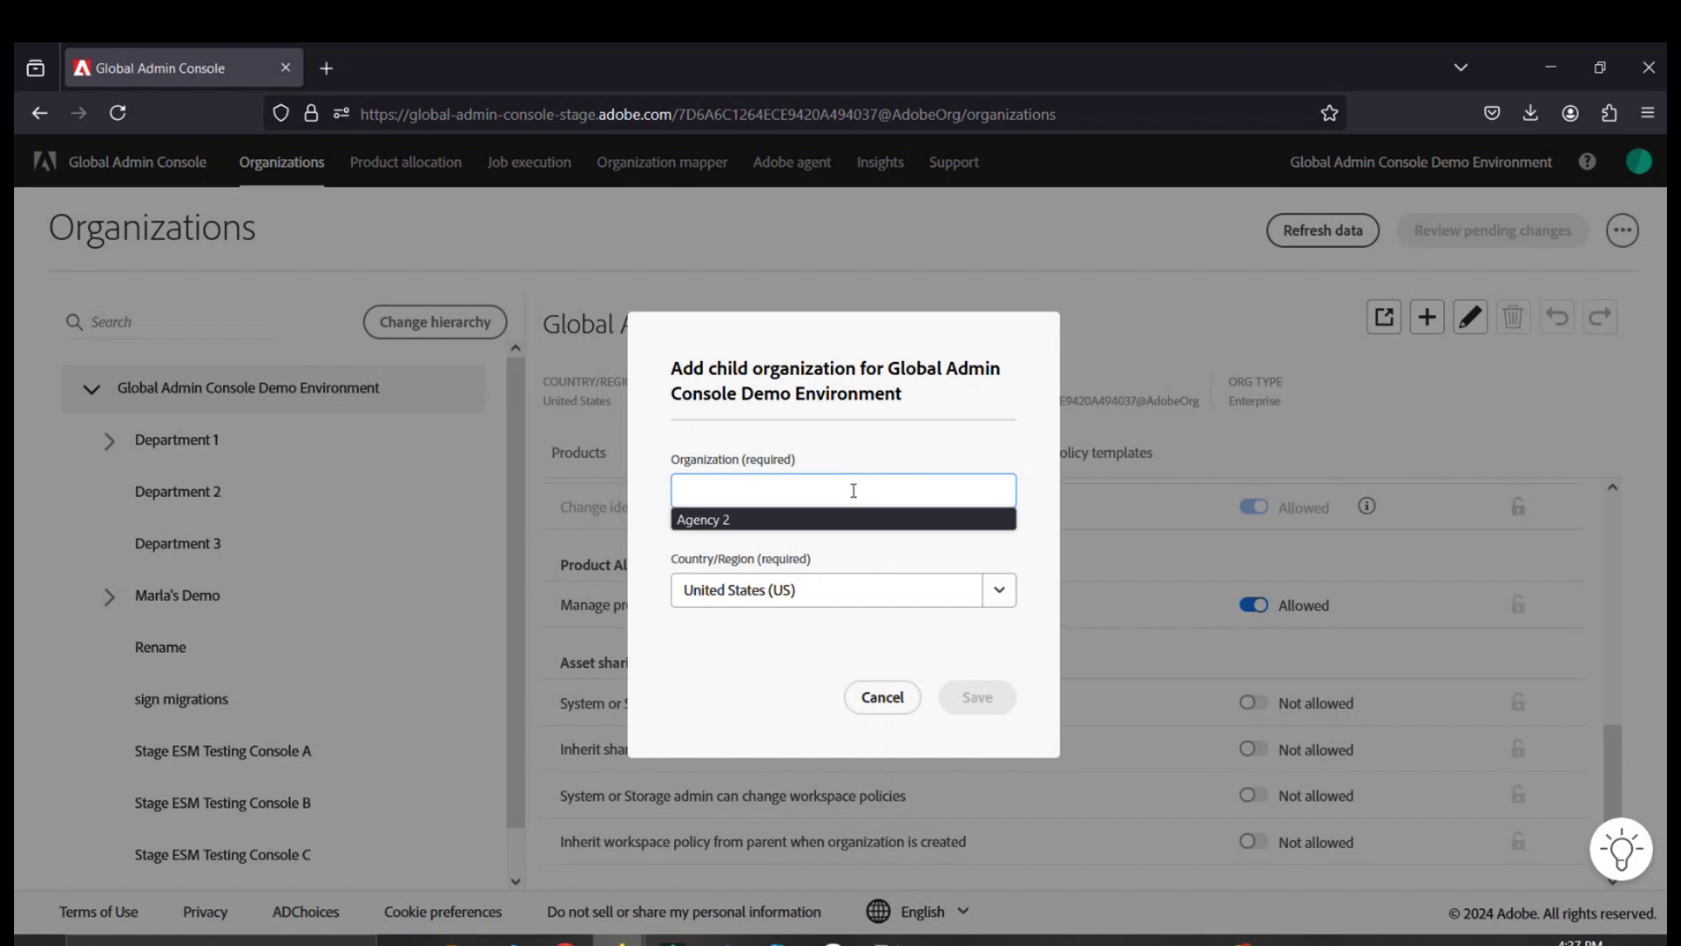
type("Depart")
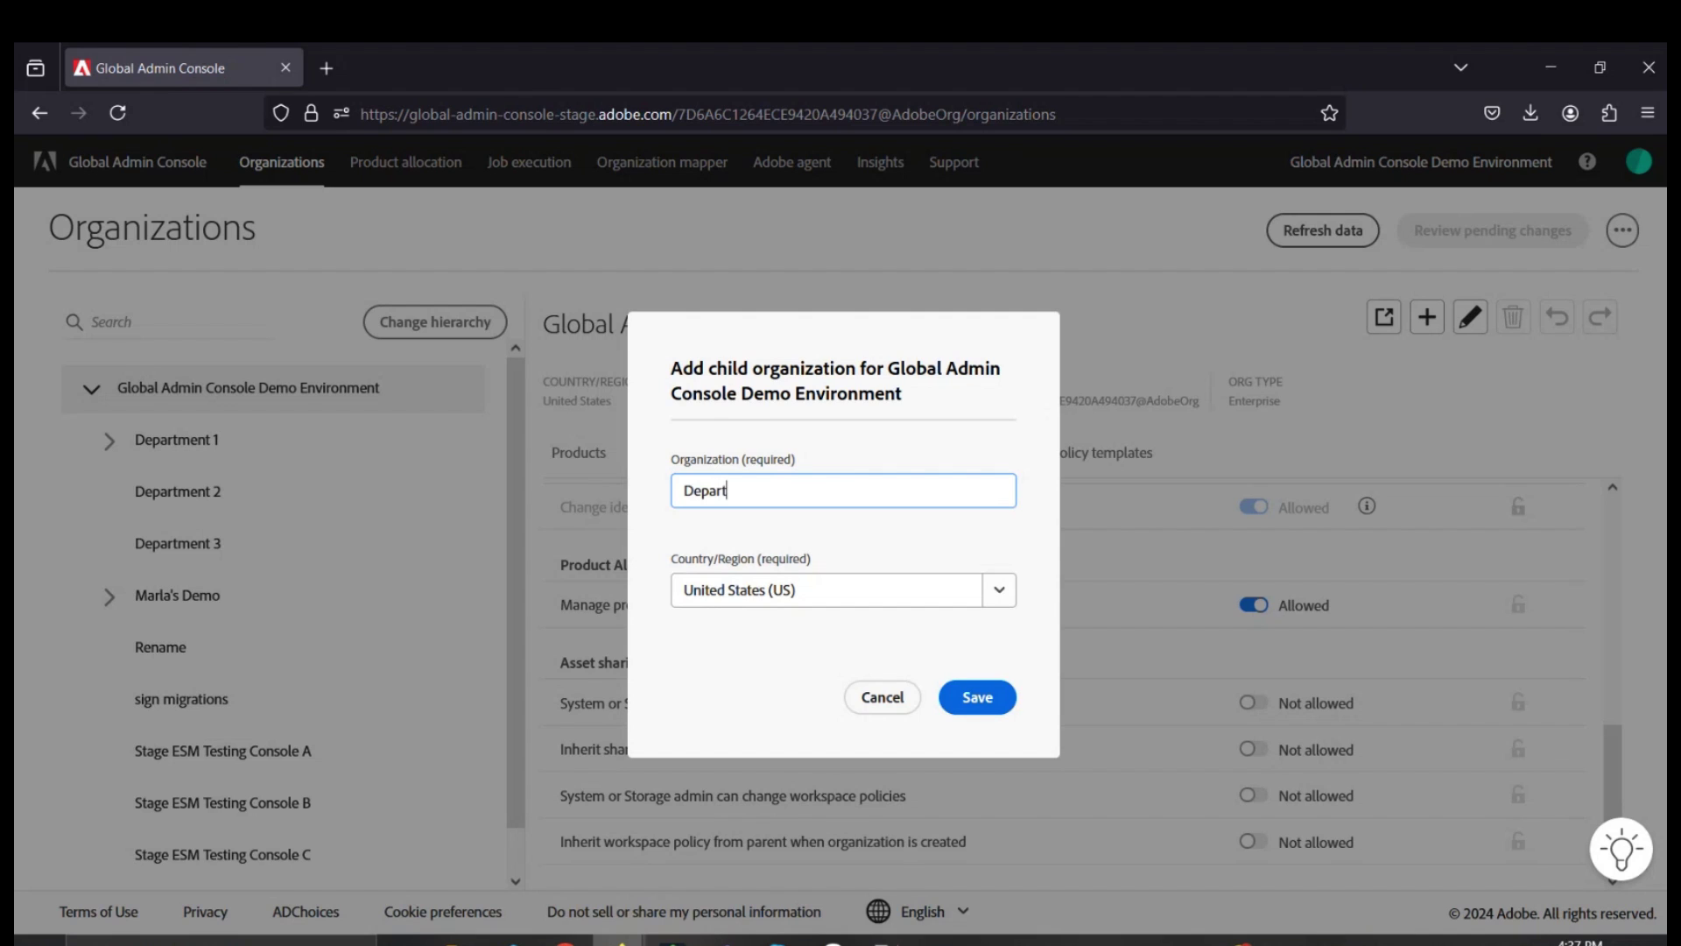
type("ment 4")
left_click(1001, 593)
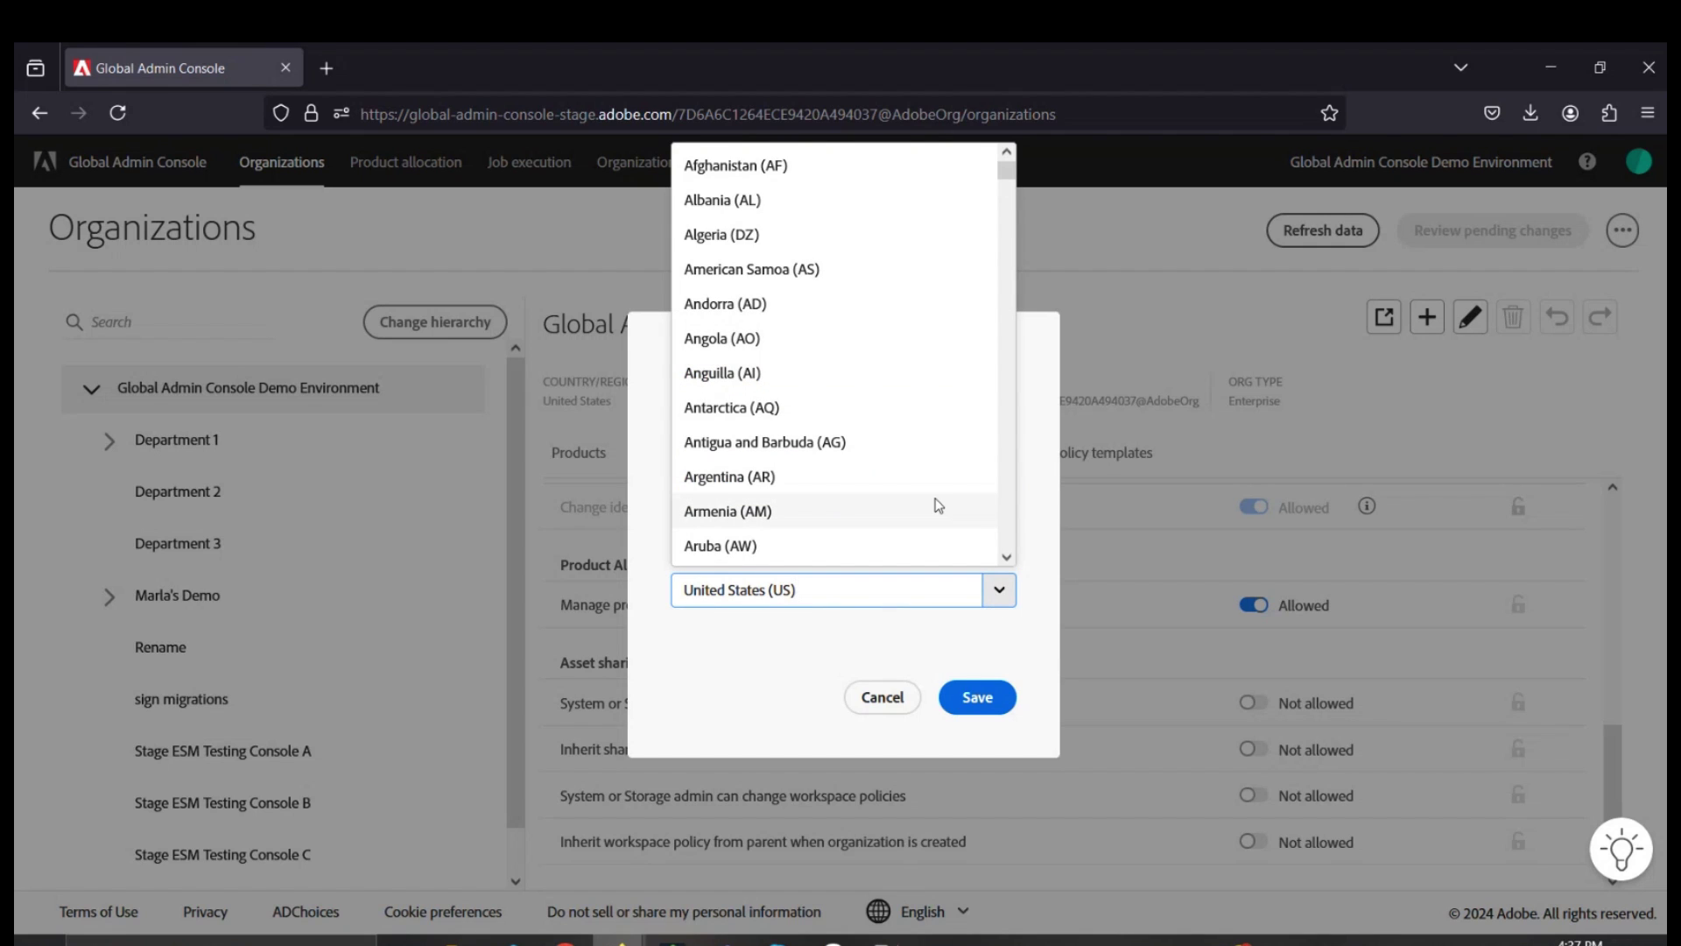
scroll(938, 505, "down", 5)
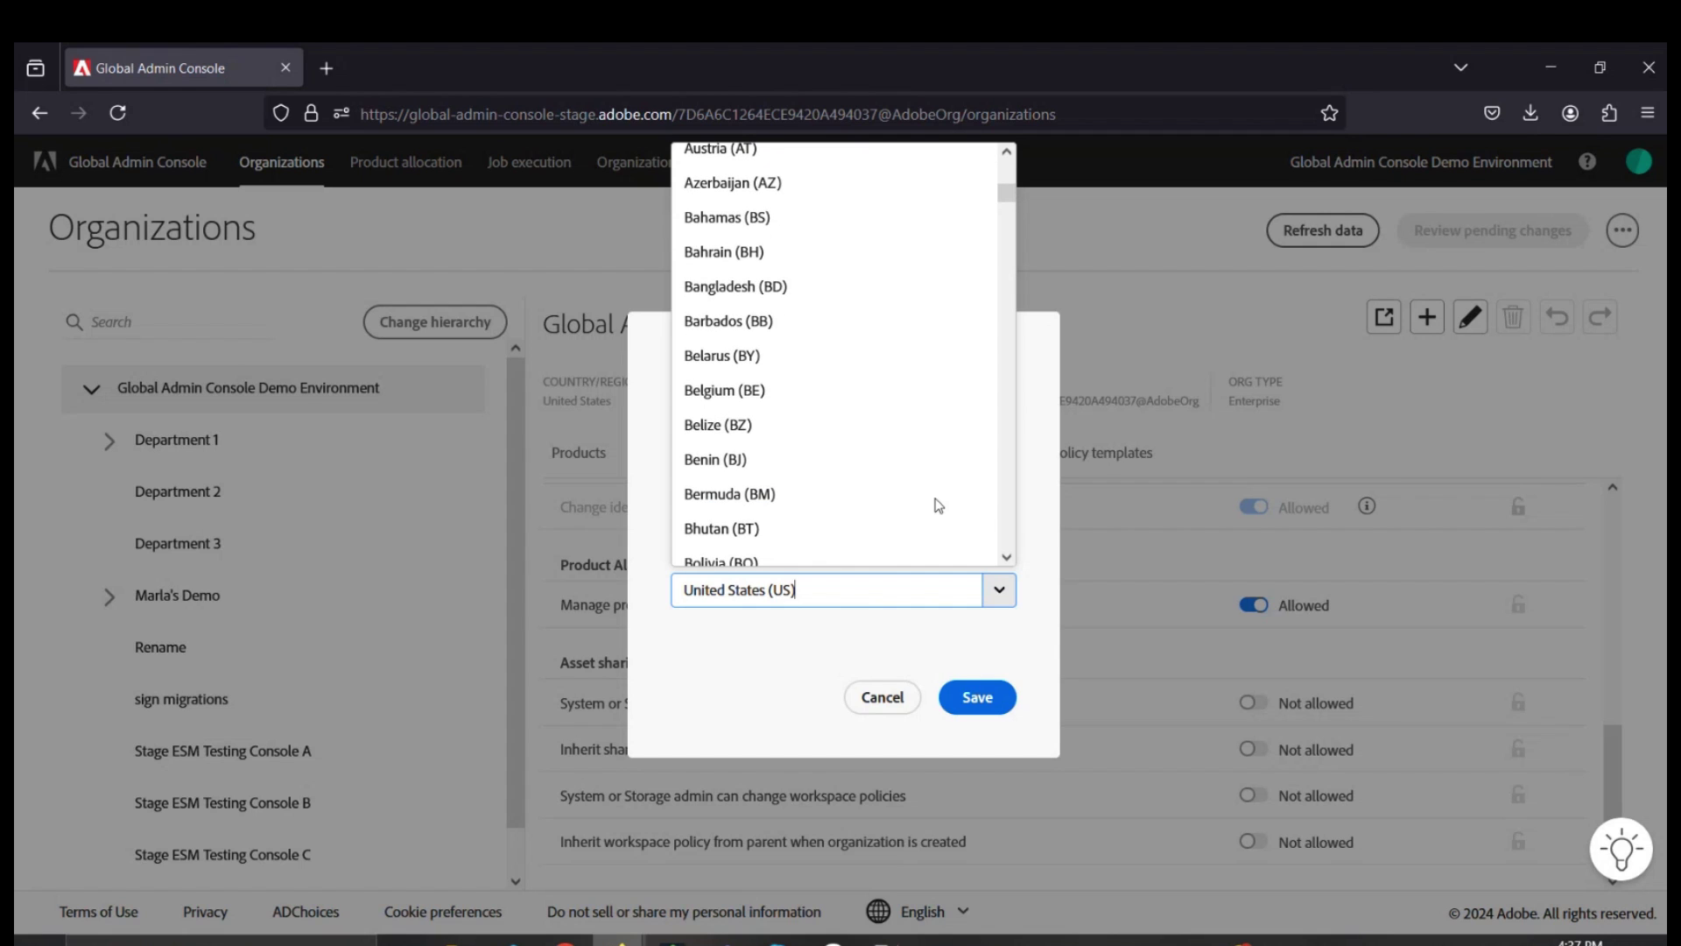
scroll(939, 505, "down", 3)
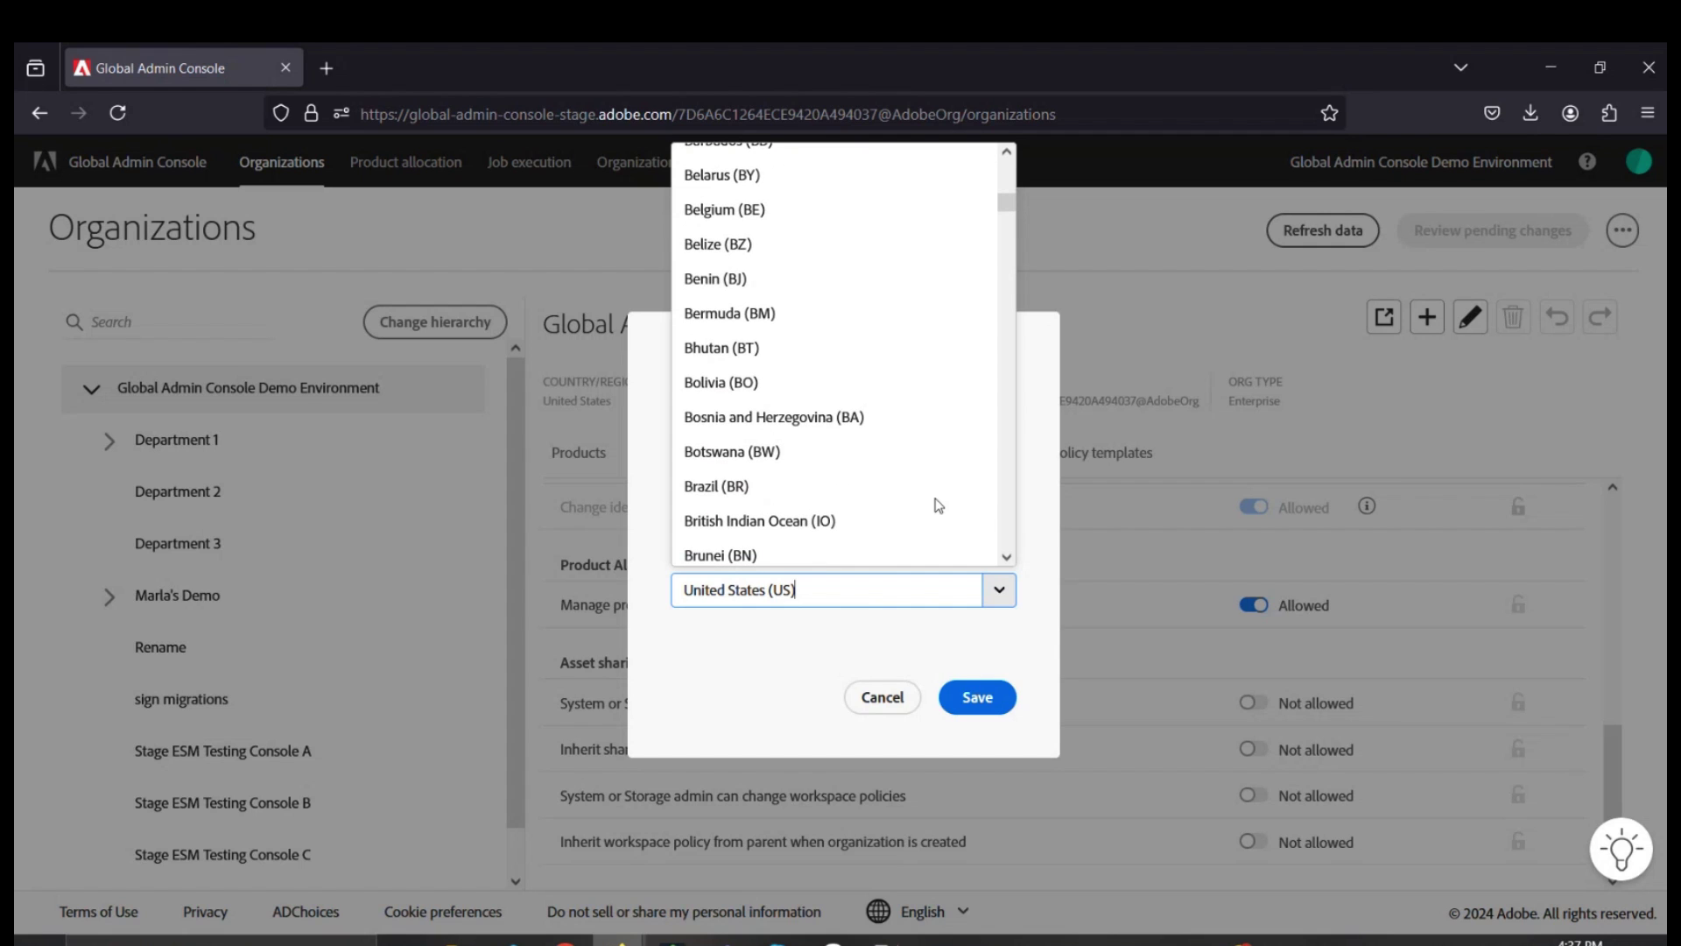
scroll(907, 514, "down", 3)
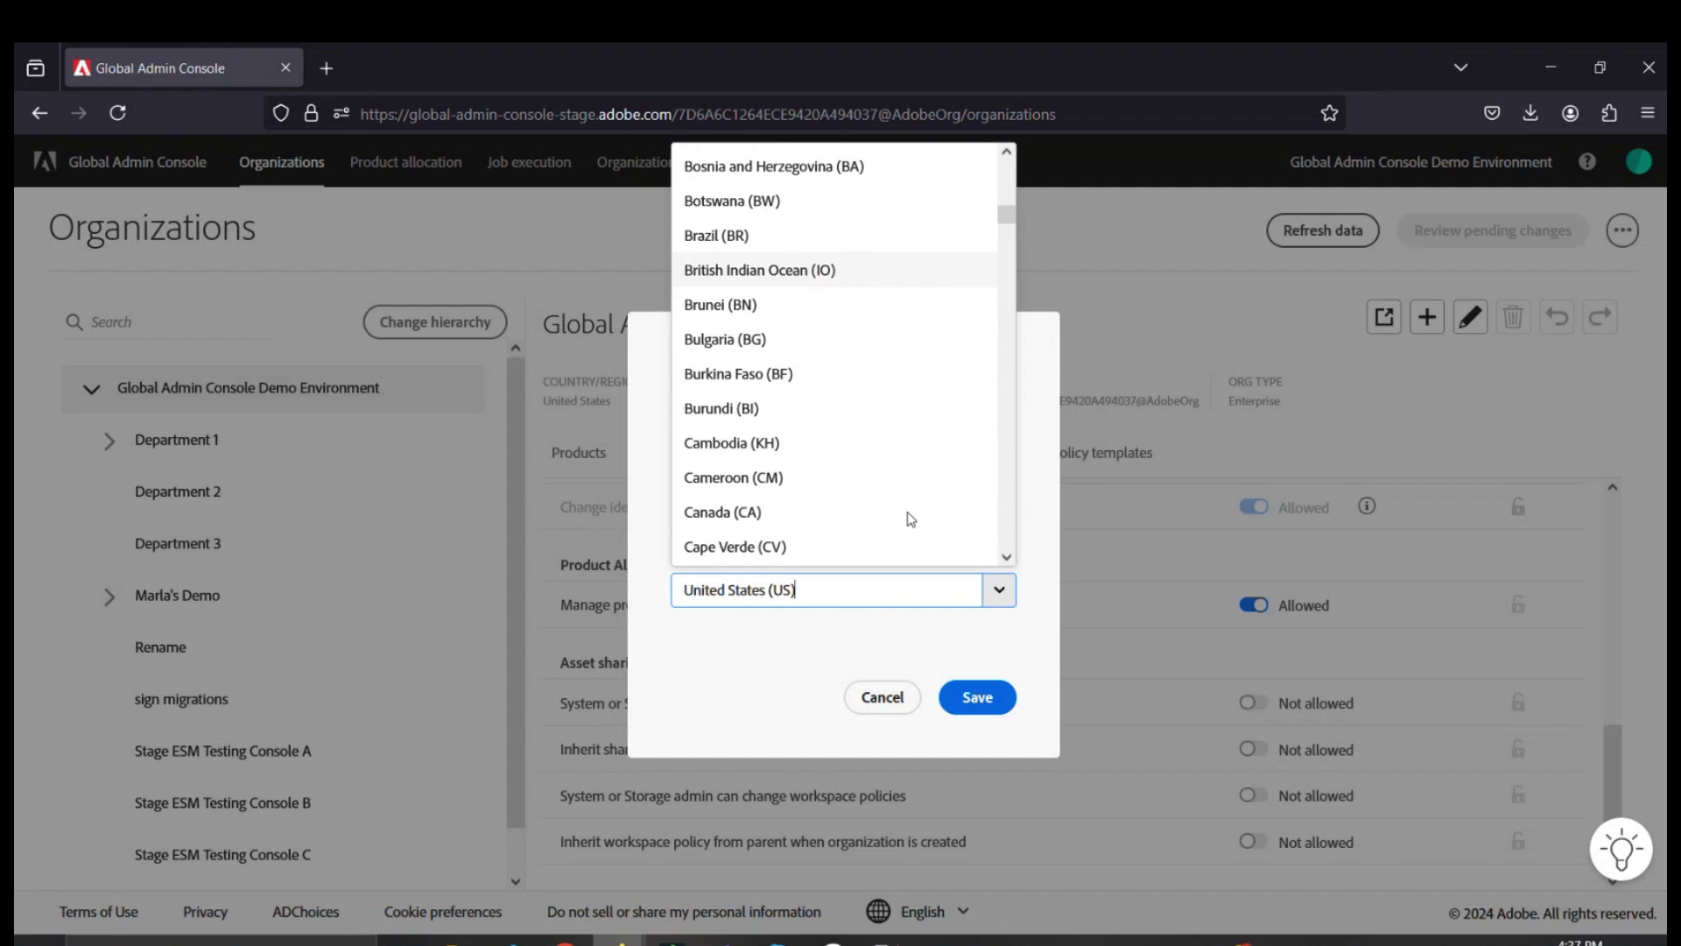
scroll(911, 519, "down", 1)
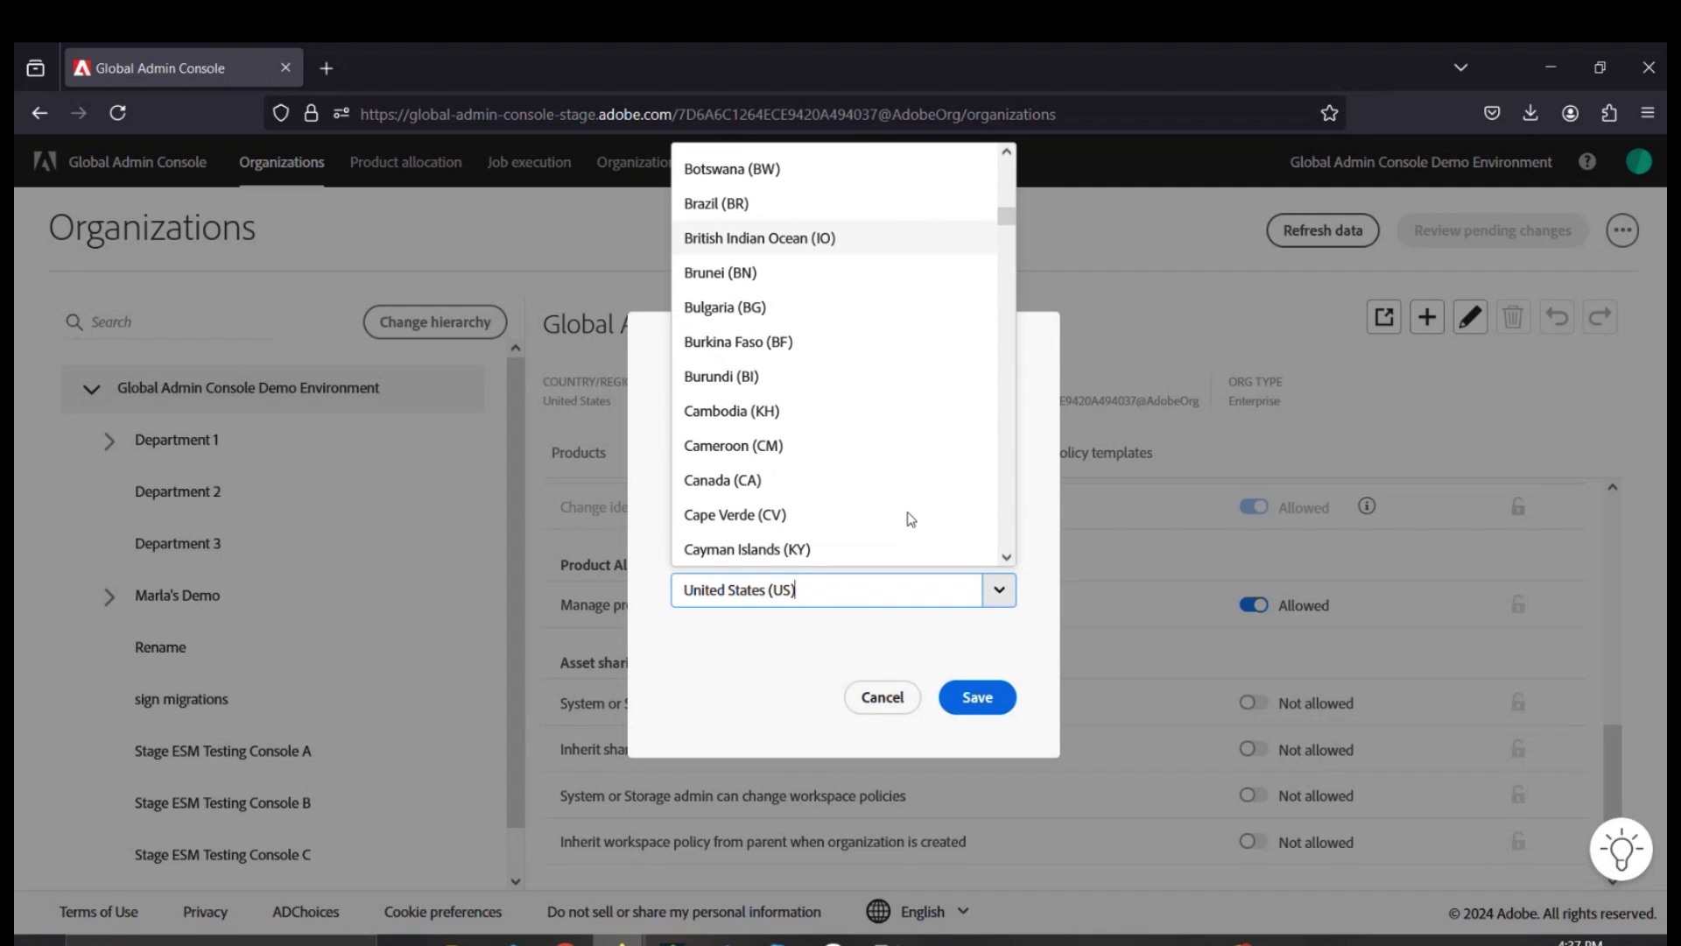
left_click(850, 475)
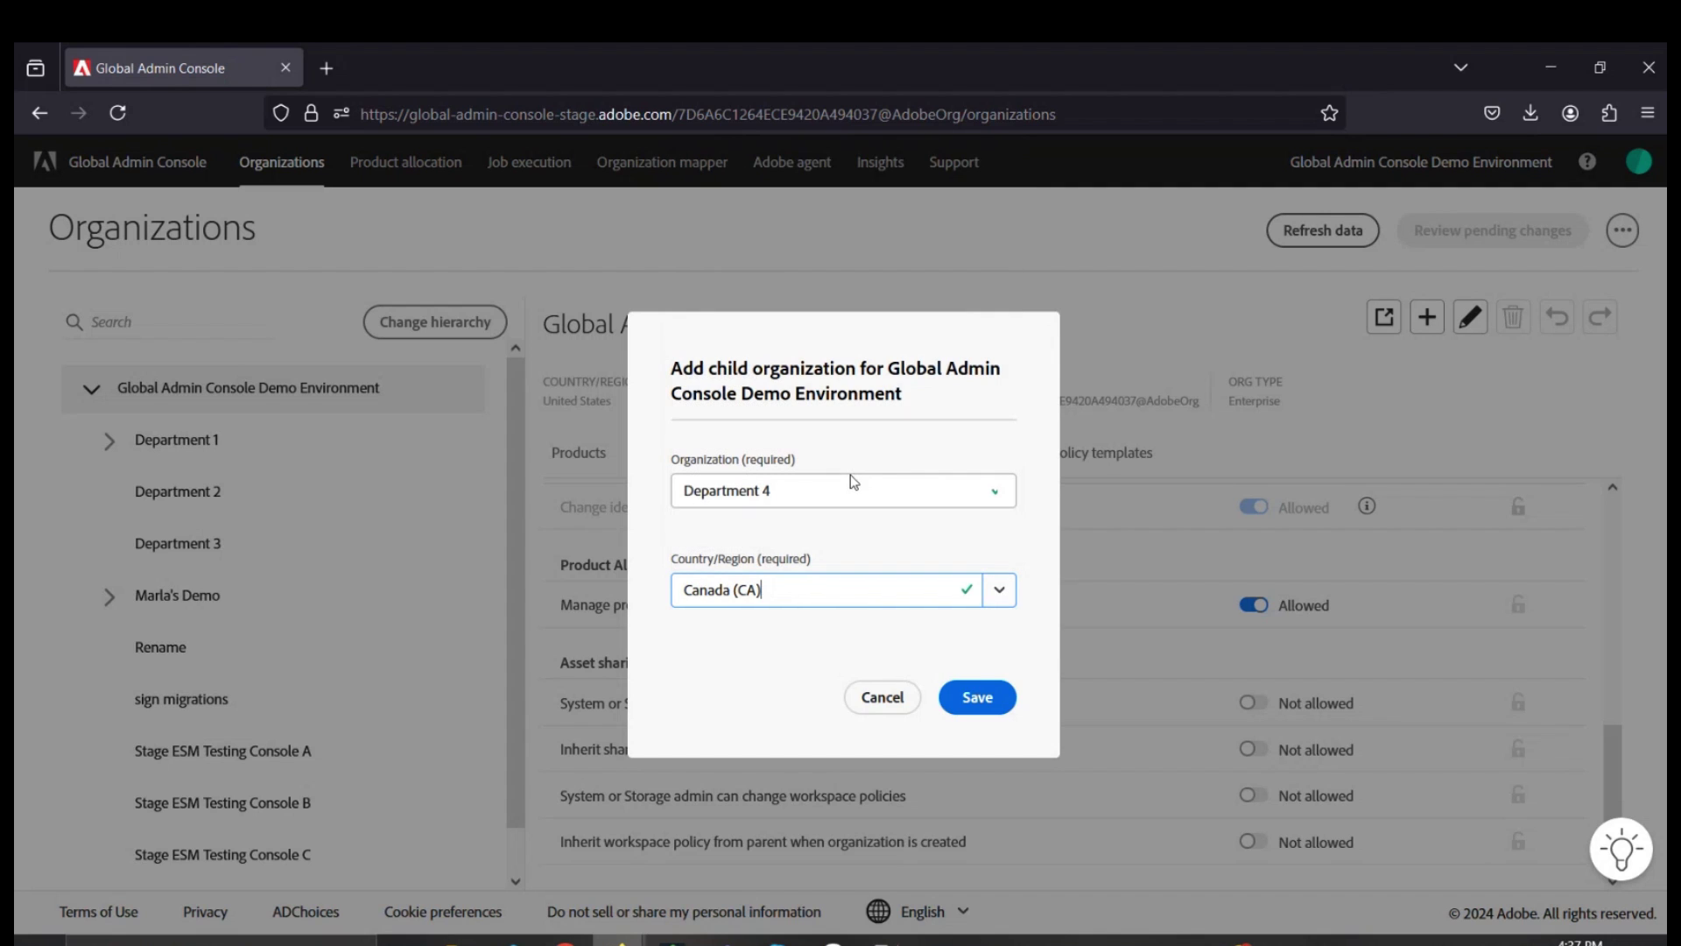
left_click(989, 704)
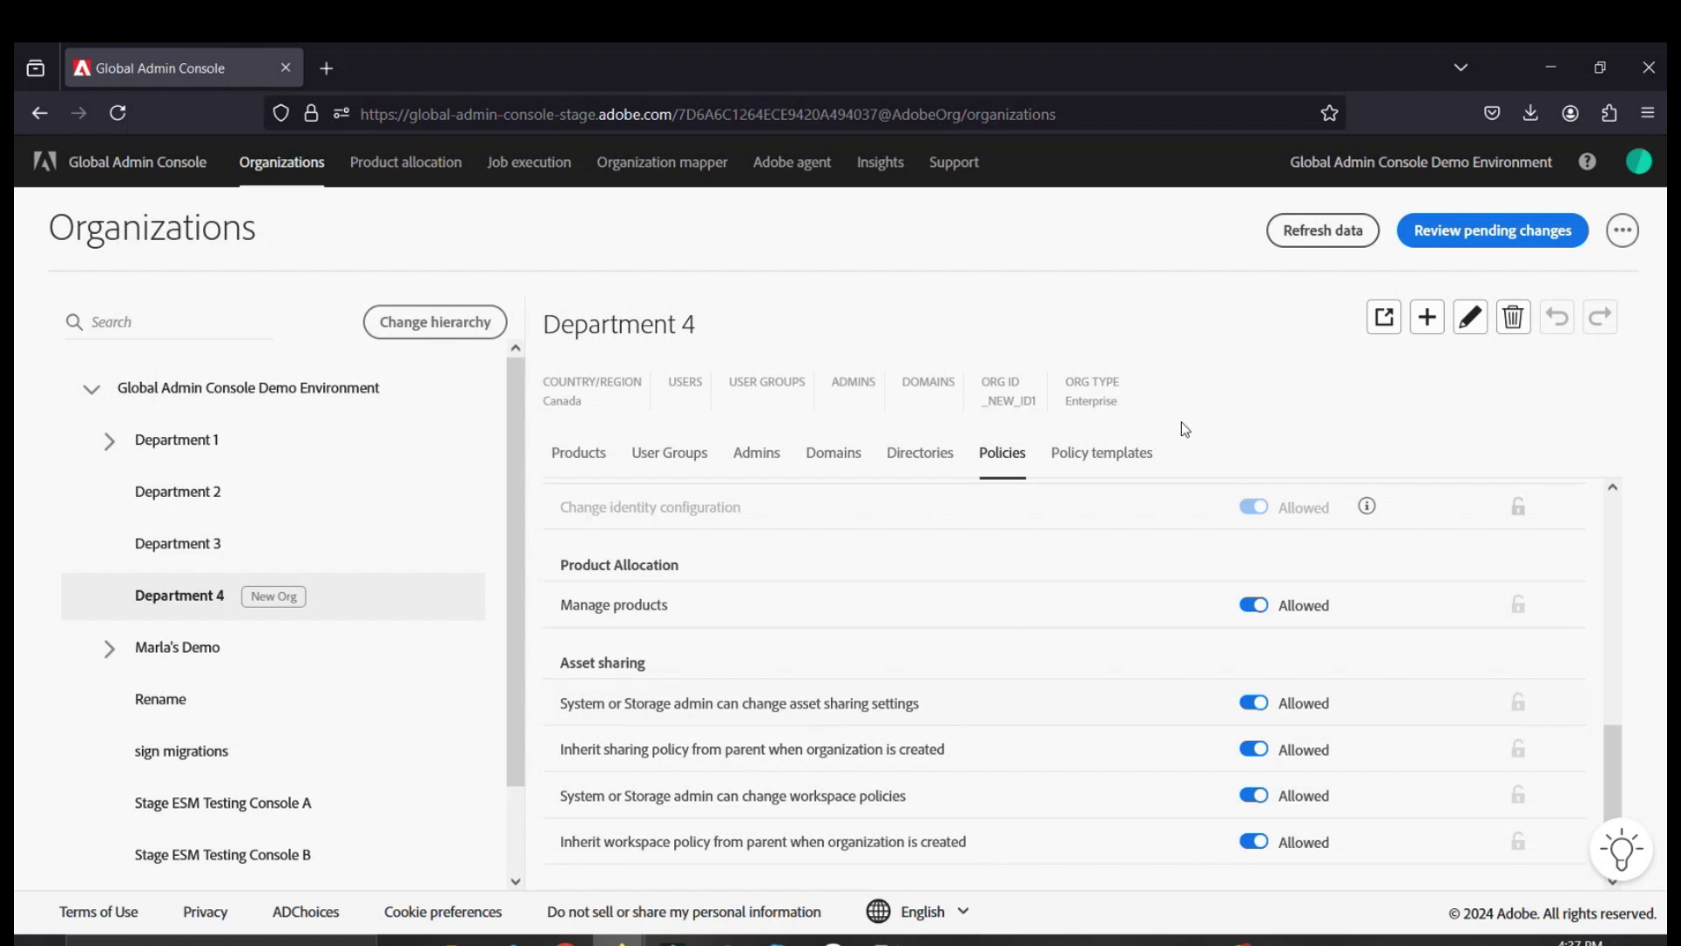
Review and submit the pending Department 4 creation as a job
left_click(1430, 234)
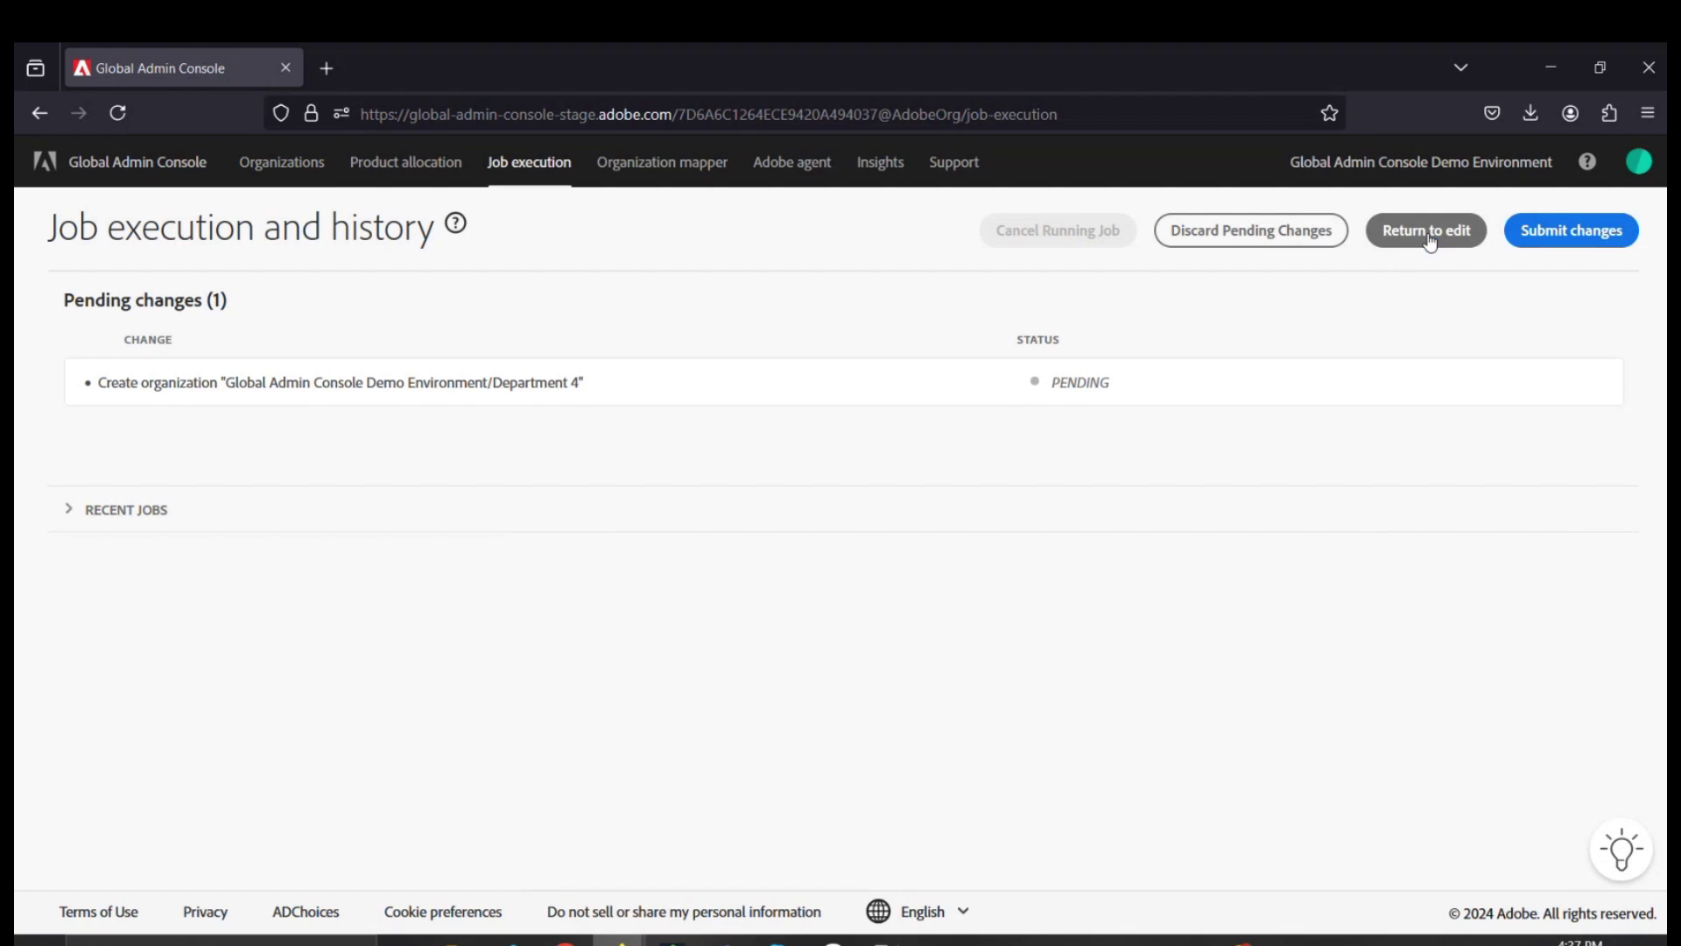
left_click(1527, 232)
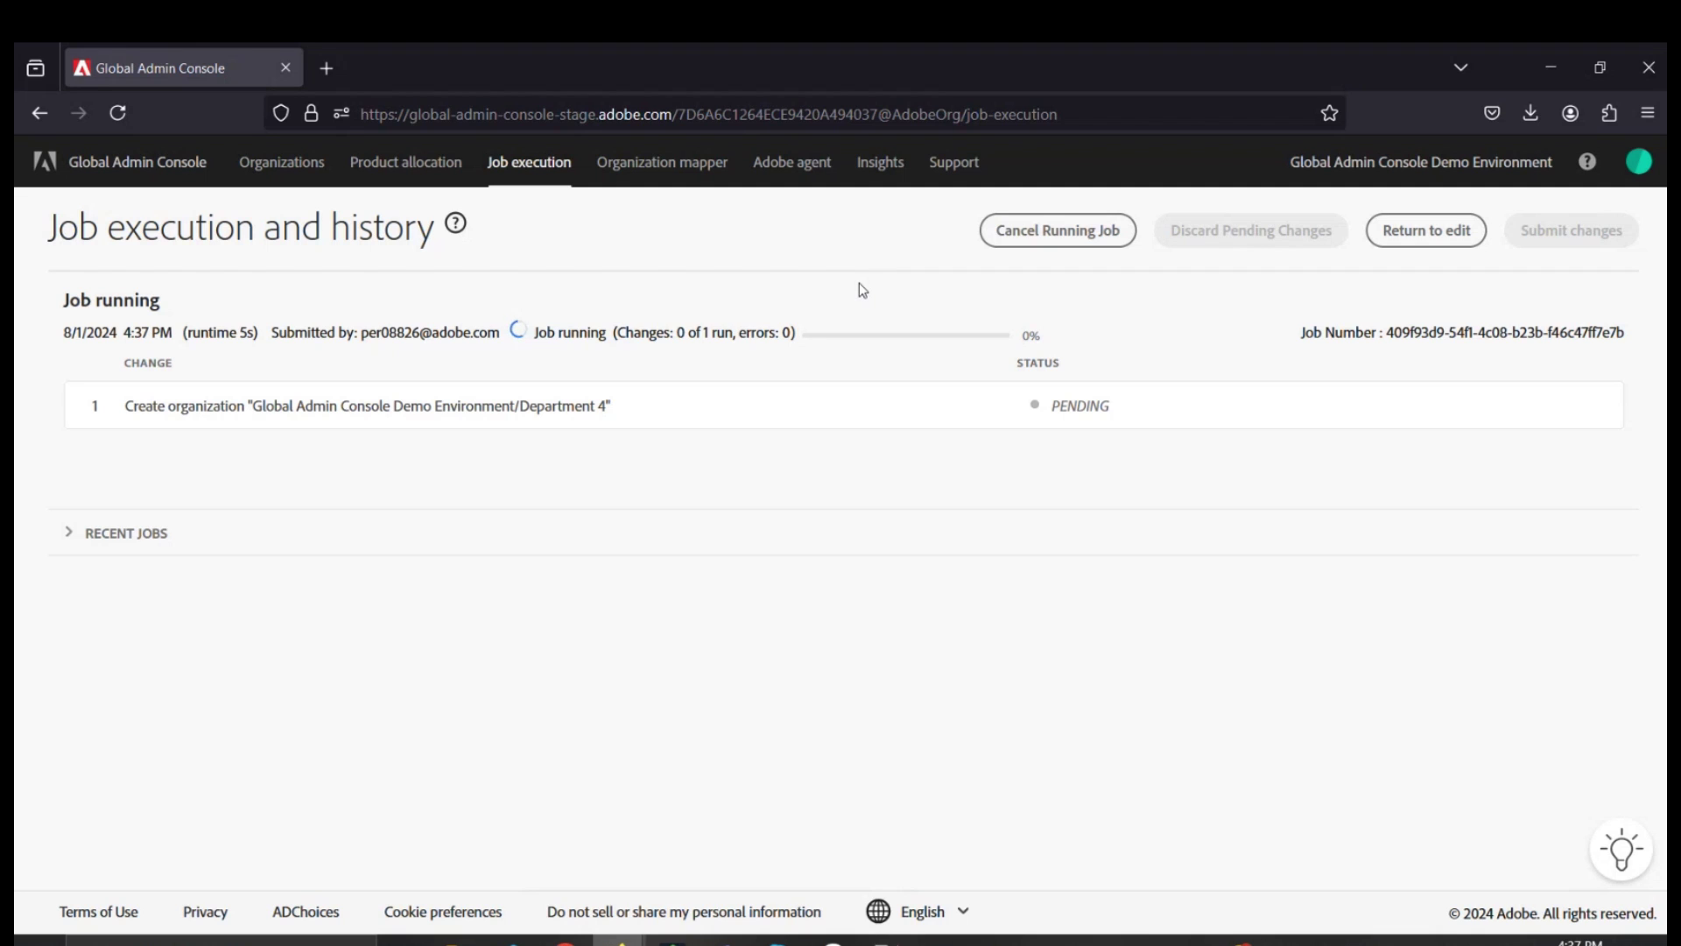
Select Department 4 in the Organizations tree and view its empty Admins list
left_click(286, 173)
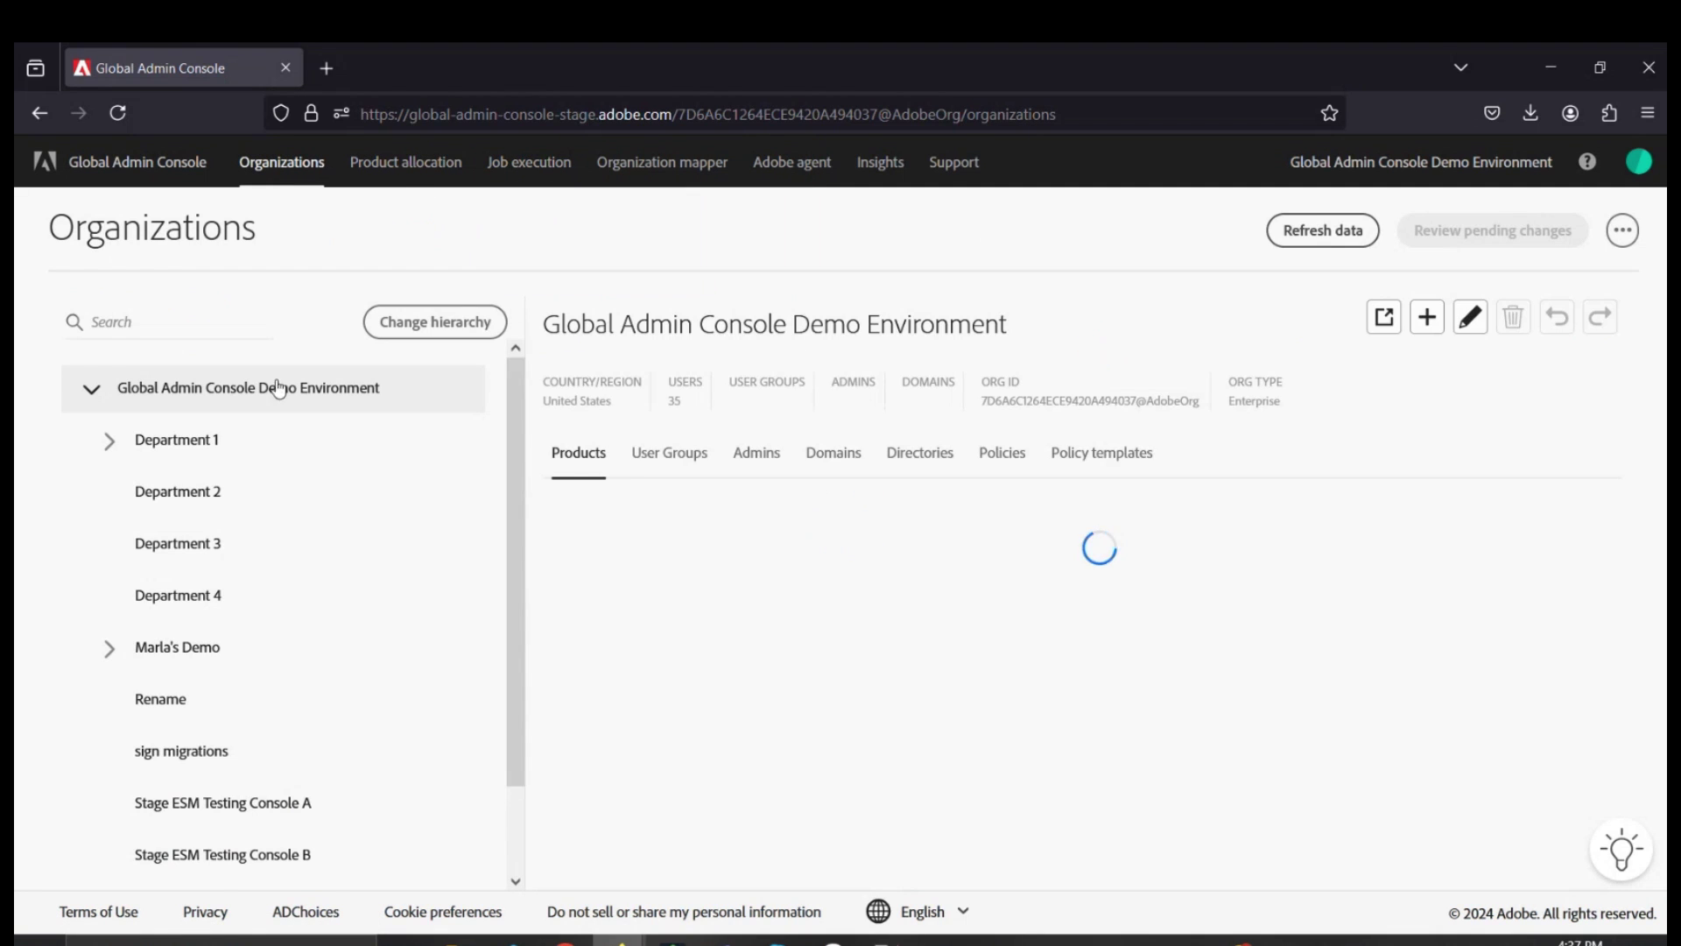
left_click(275, 612)
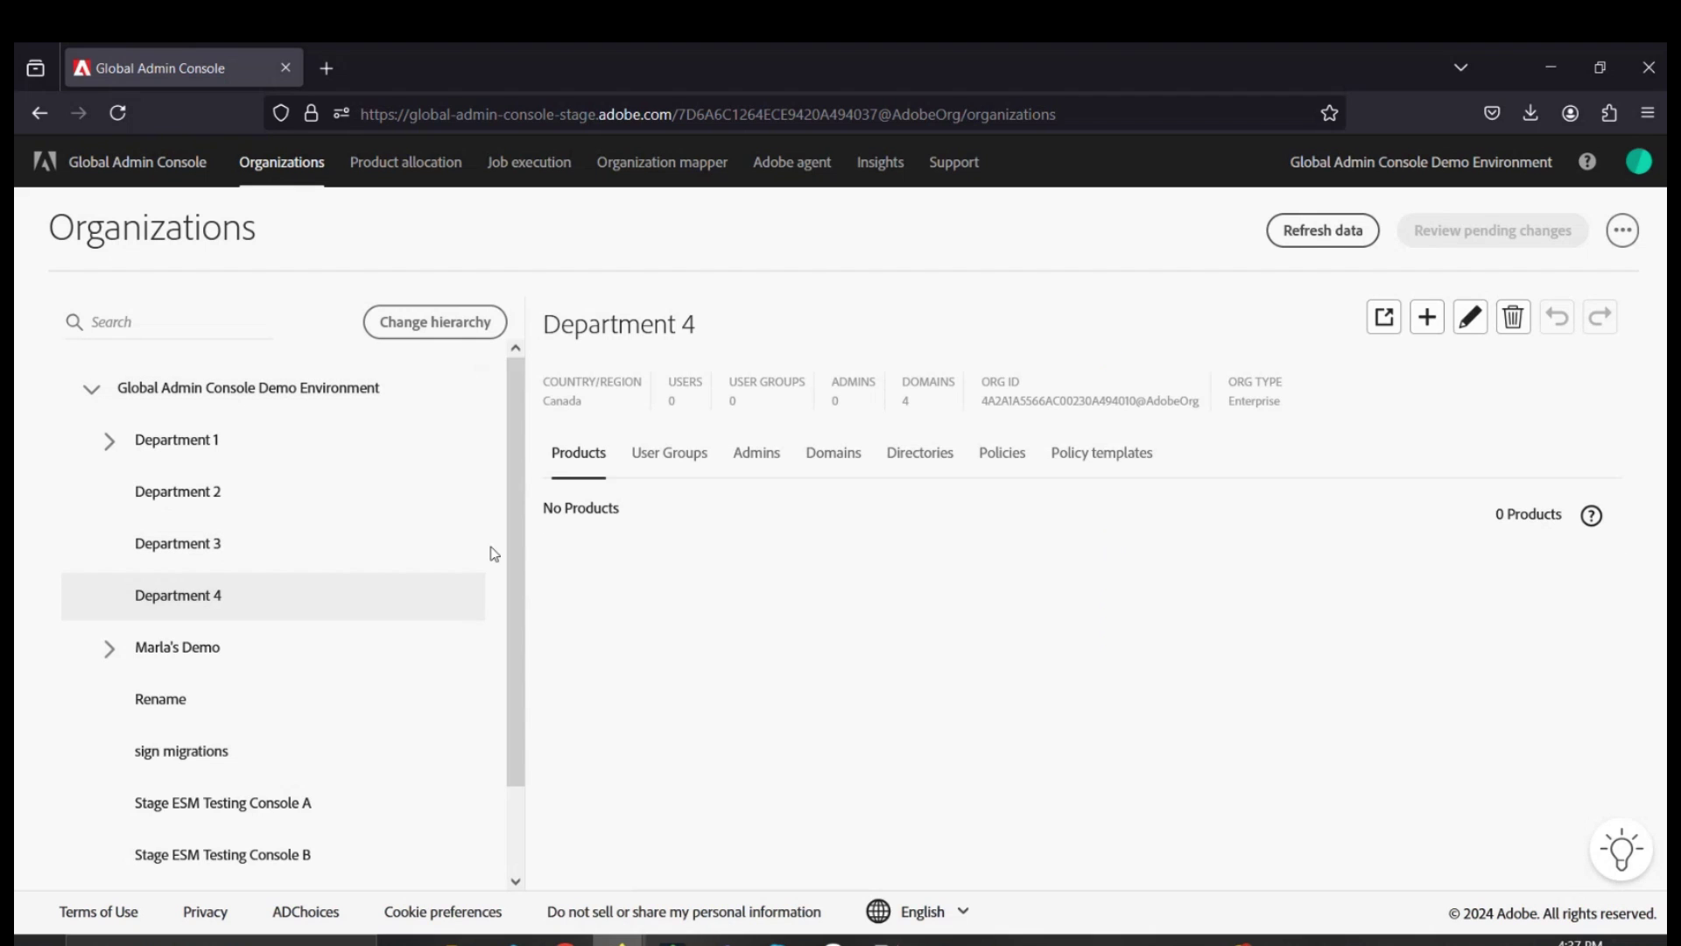
left_click(749, 476)
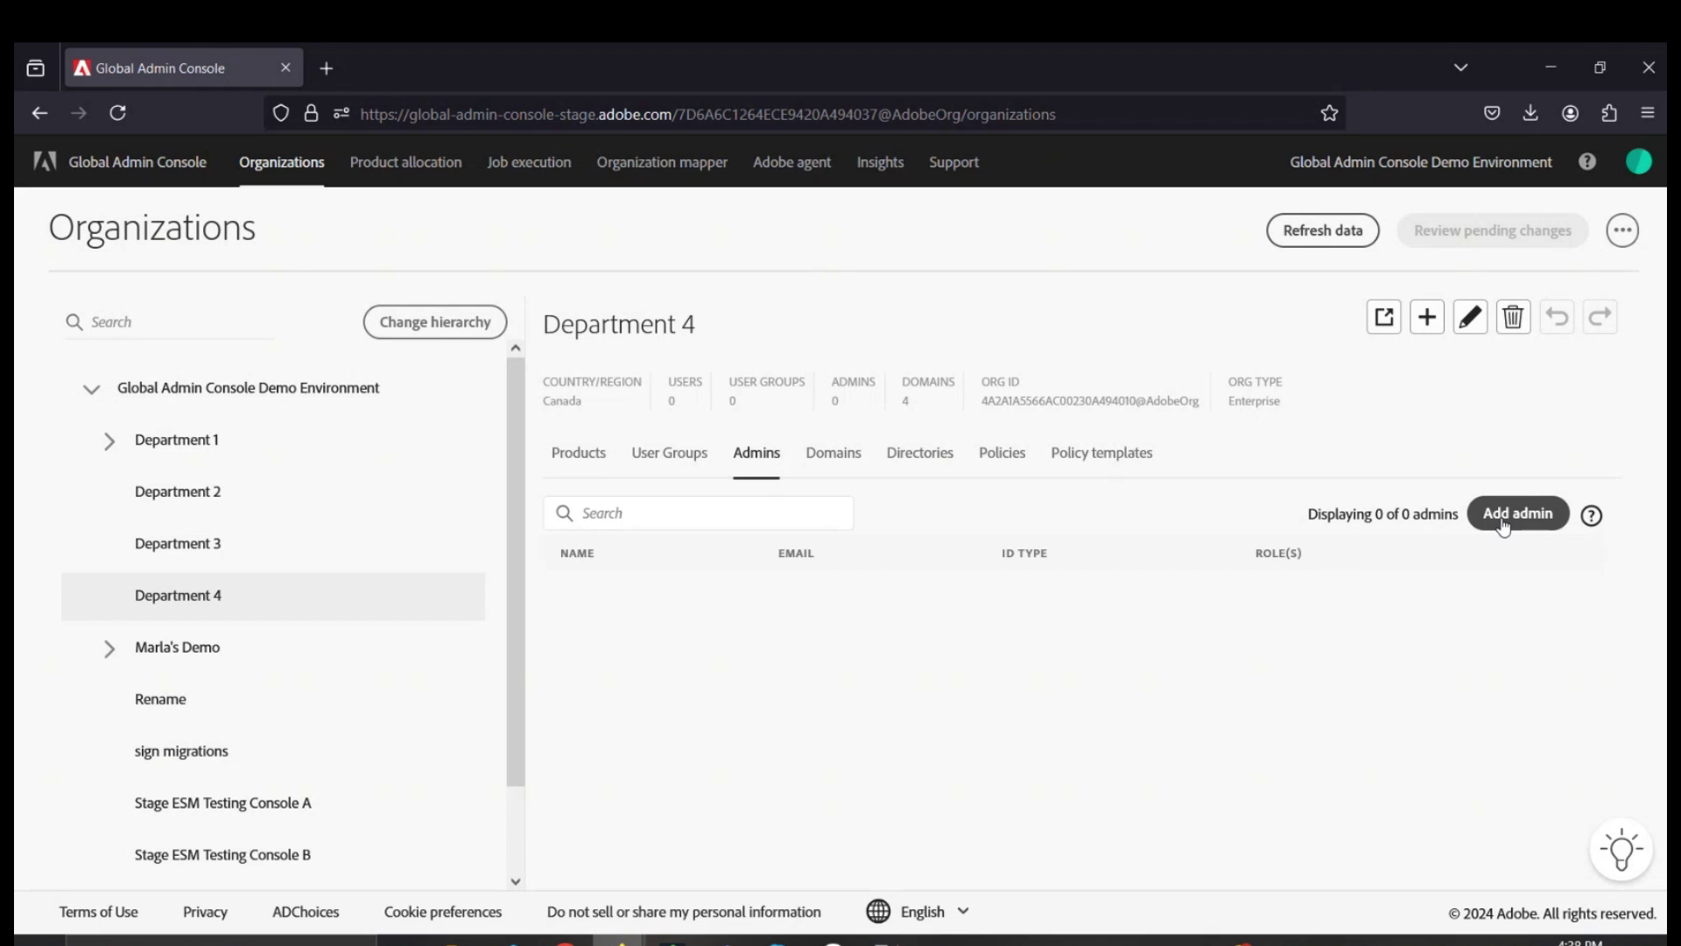
Share the demo environment's CC All Apps user group with Department 4
left_click(406, 397)
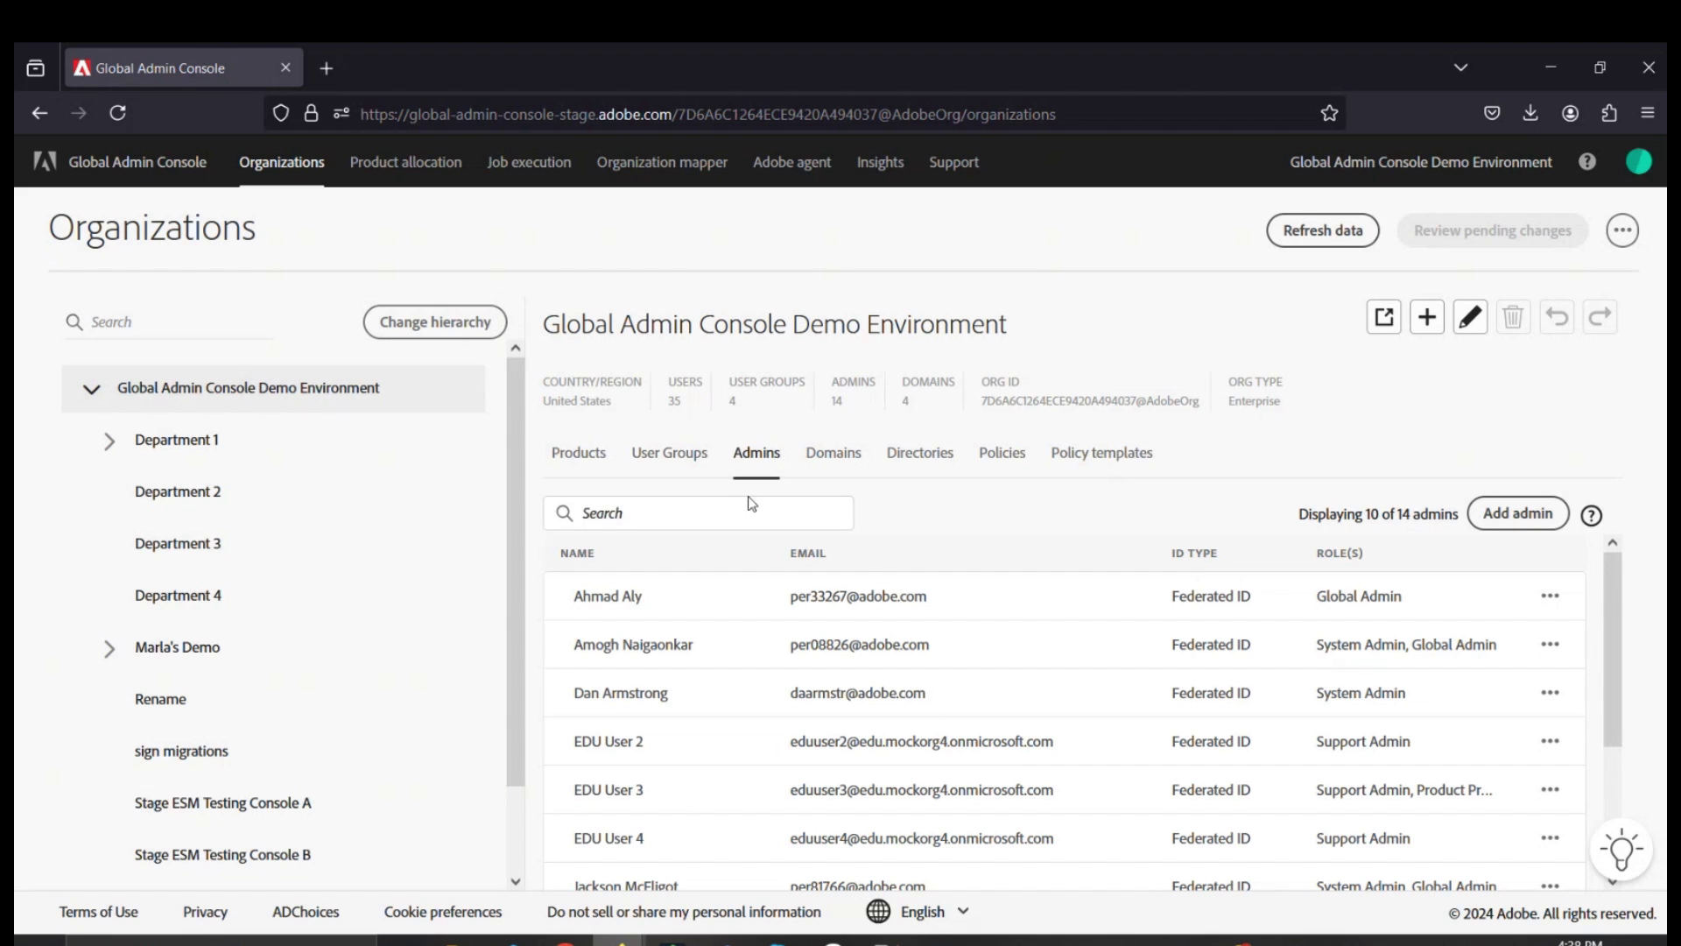
left_click(674, 471)
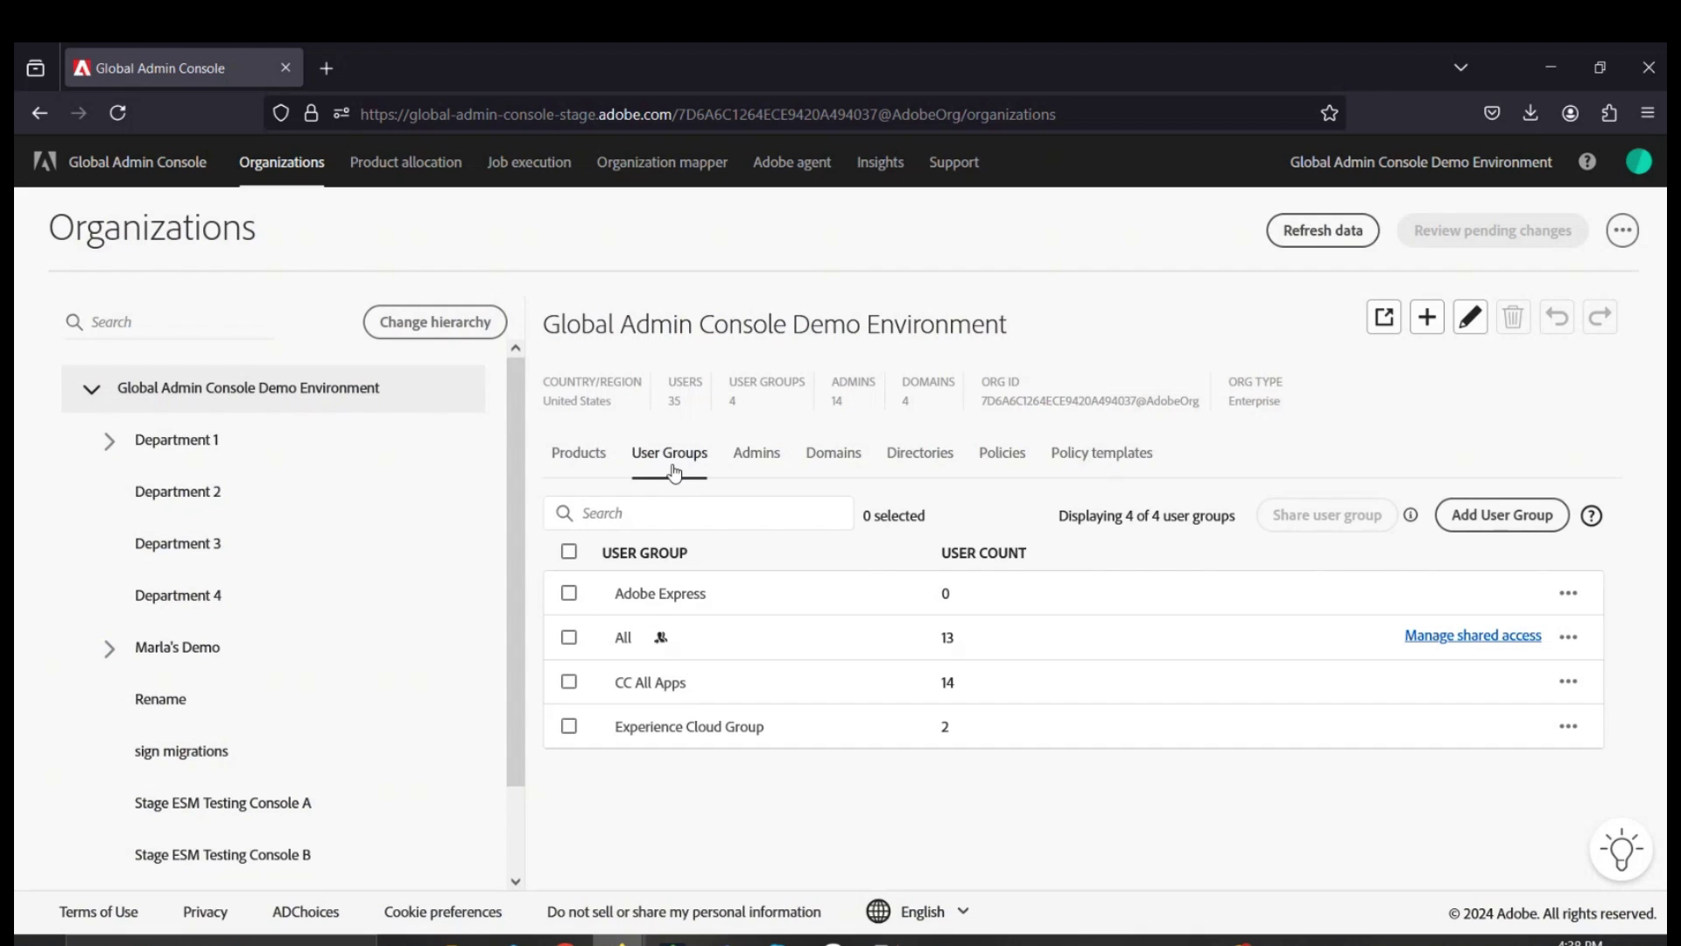
left_click(569, 683)
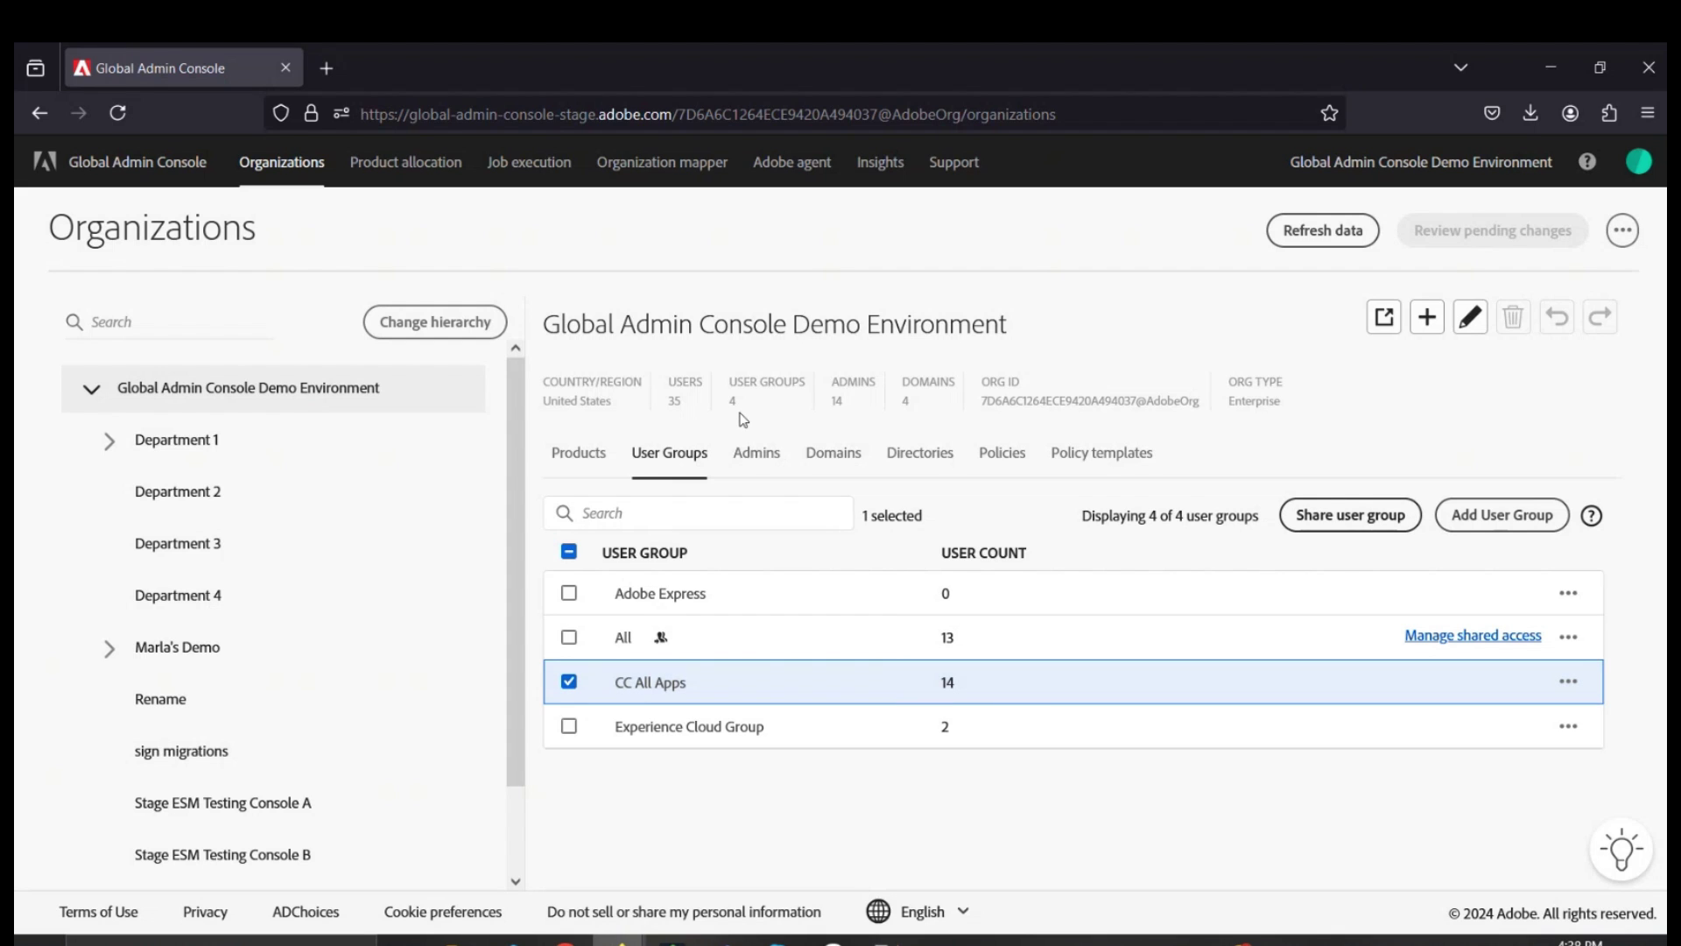
left_click(1334, 518)
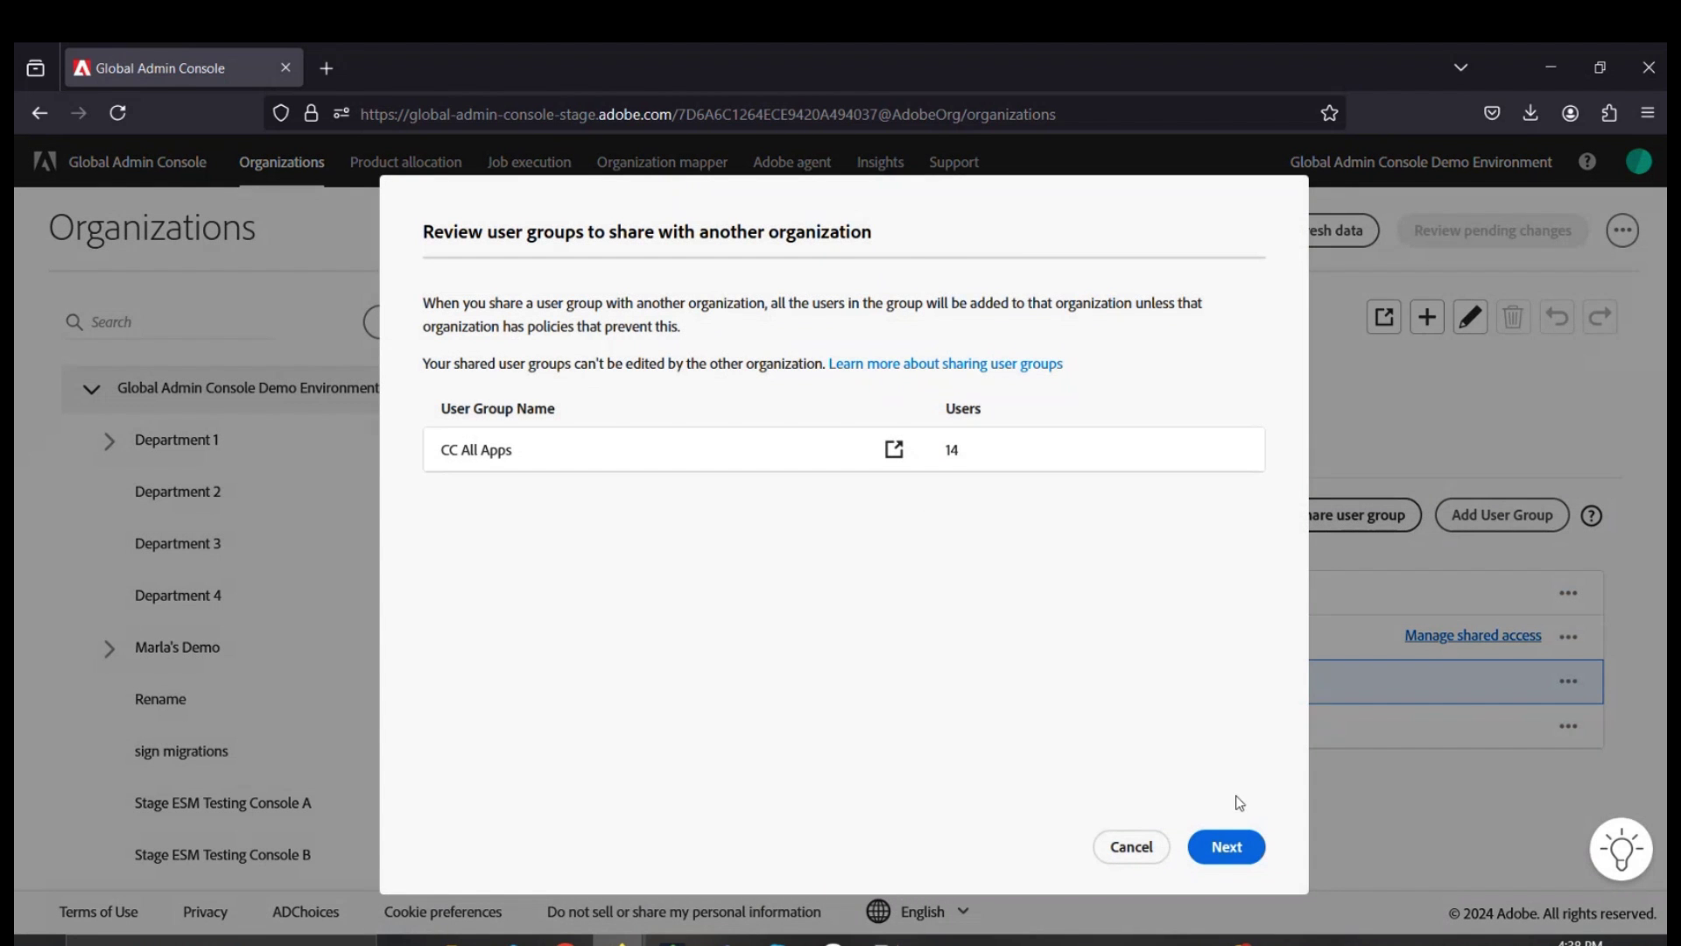
left_click(1227, 848)
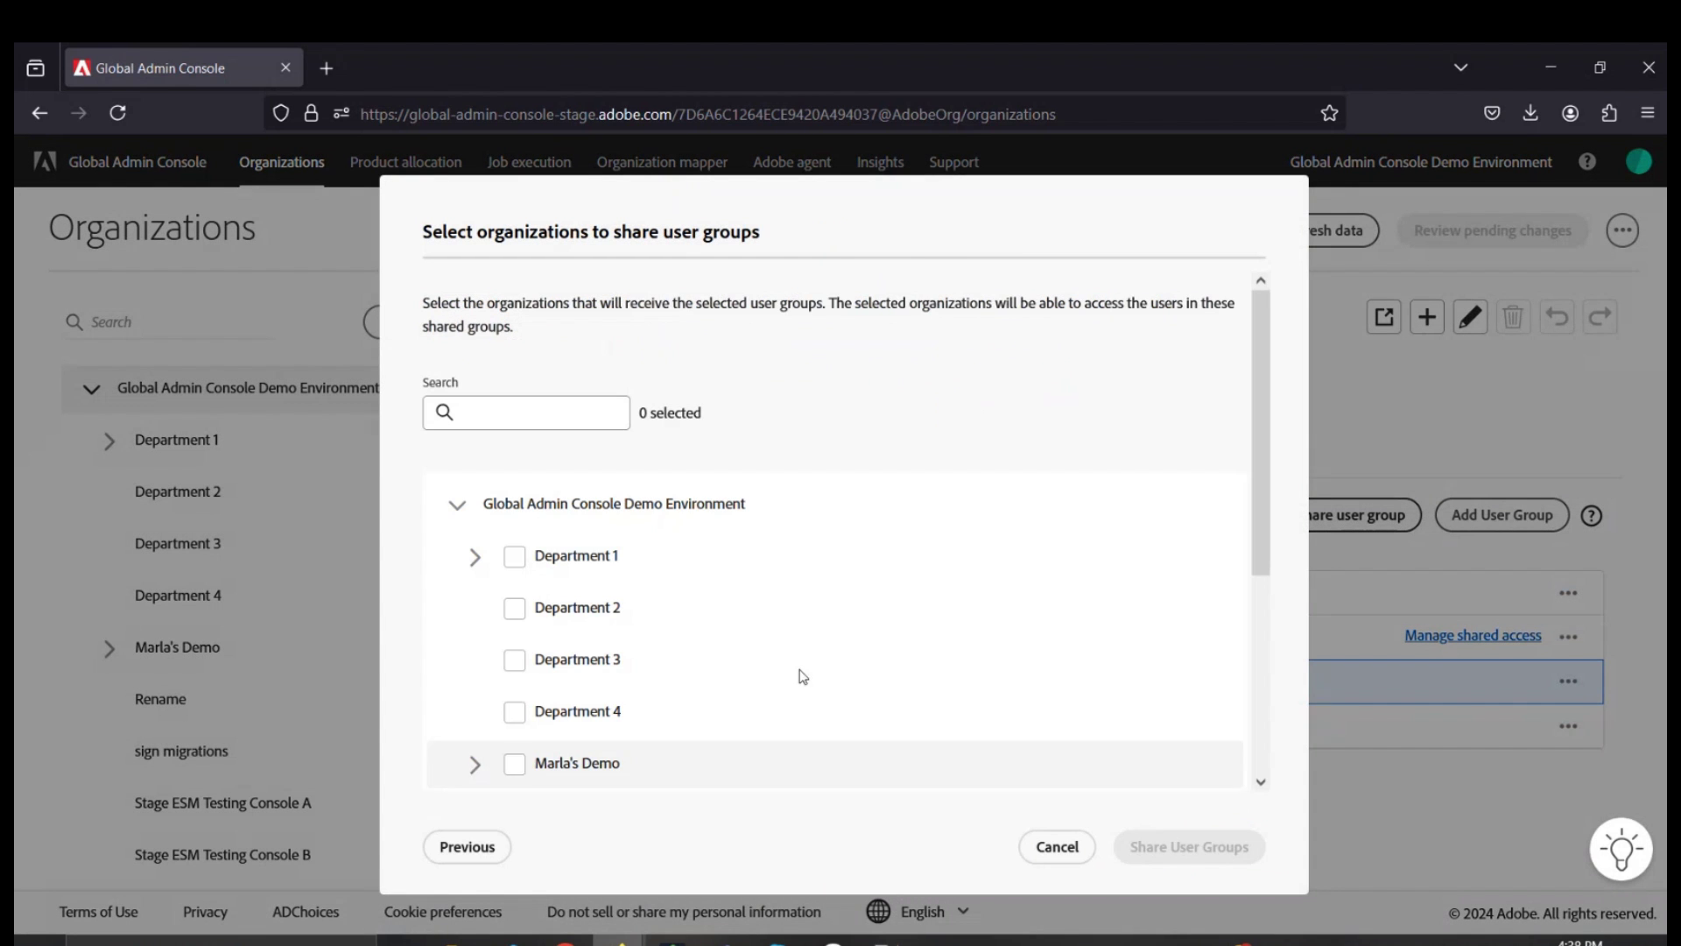
left_click(514, 714)
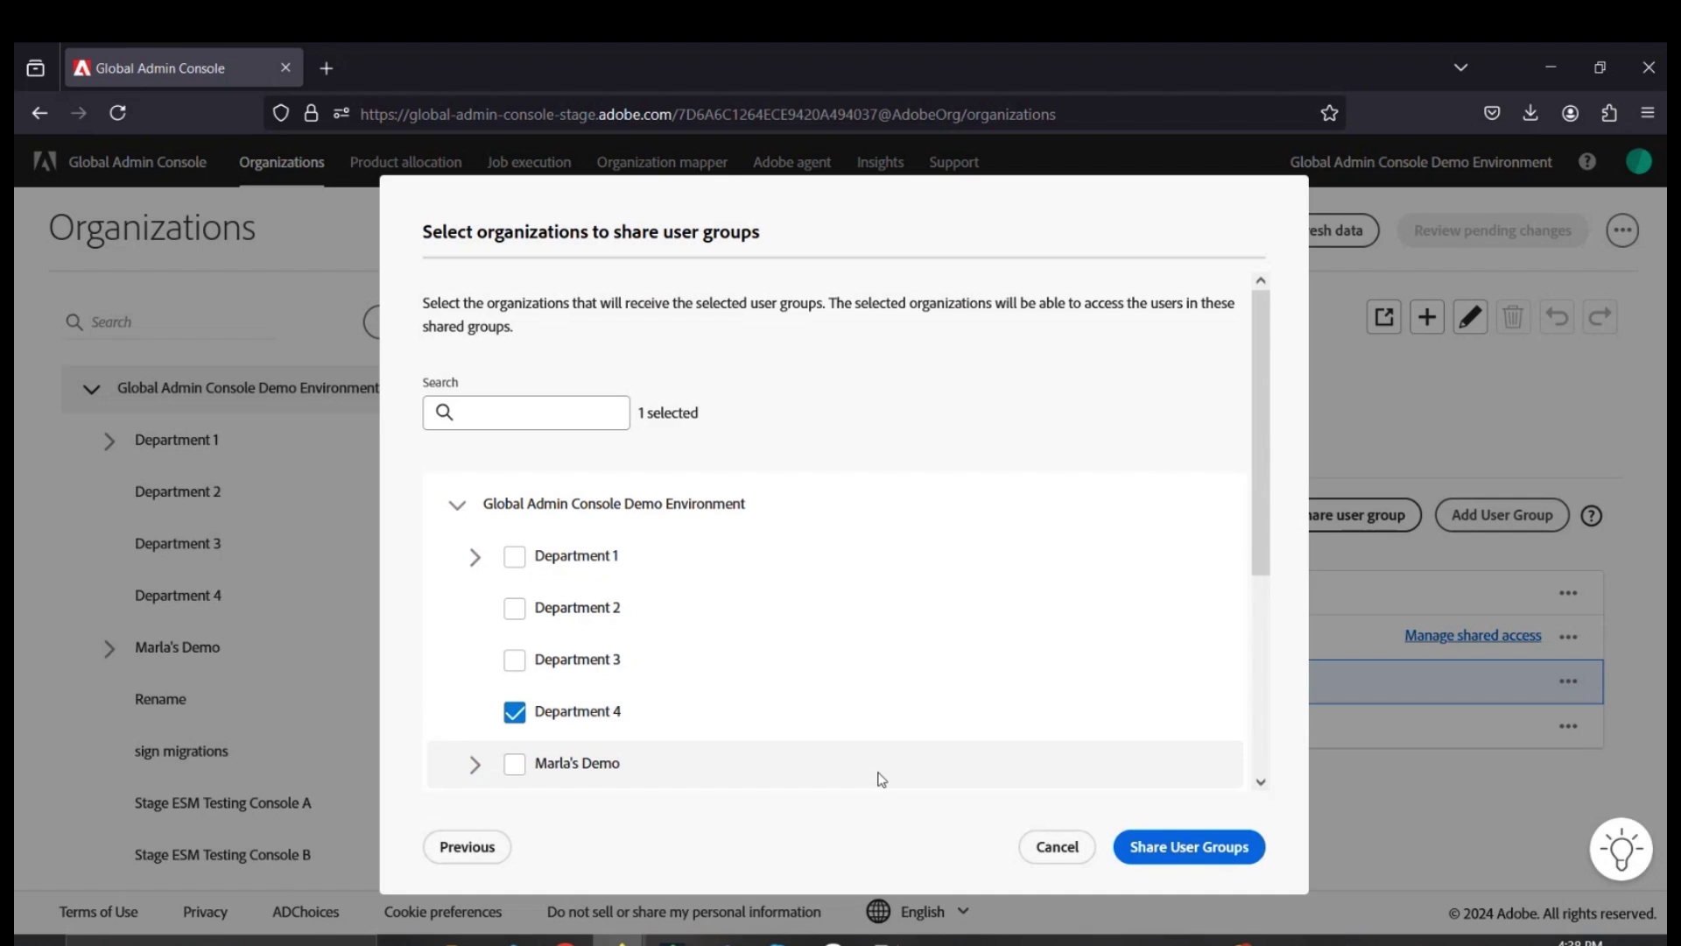
left_click(1148, 845)
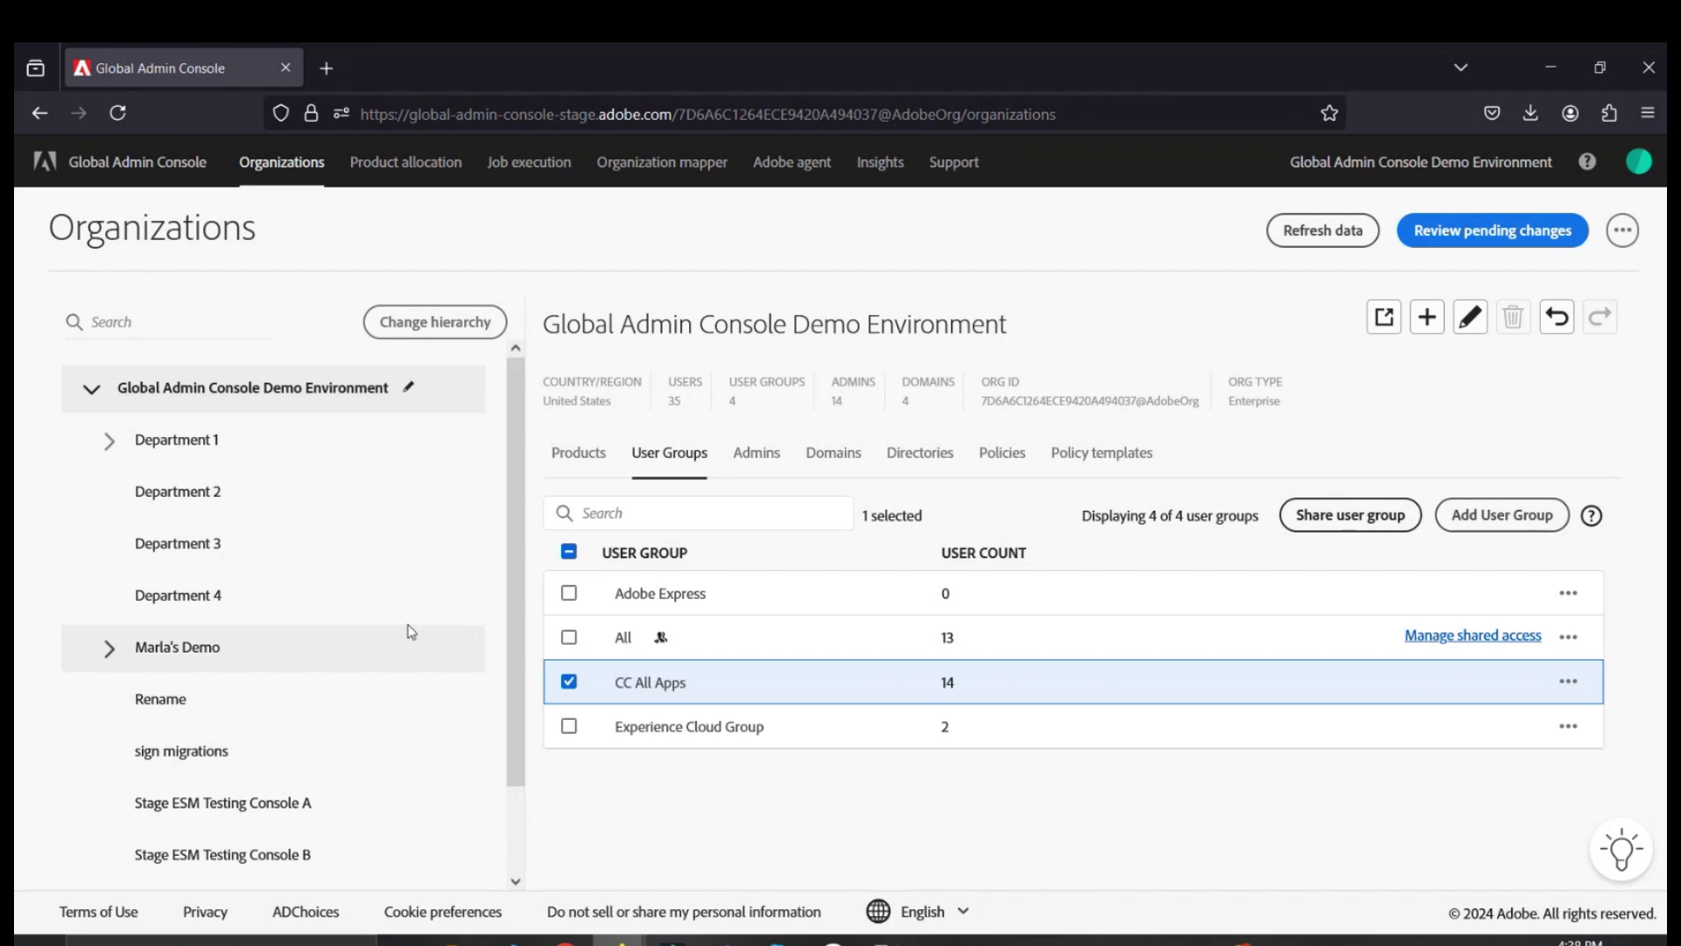
Review and submit the pending CC All Apps sharing change as a job
left_click(402, 613)
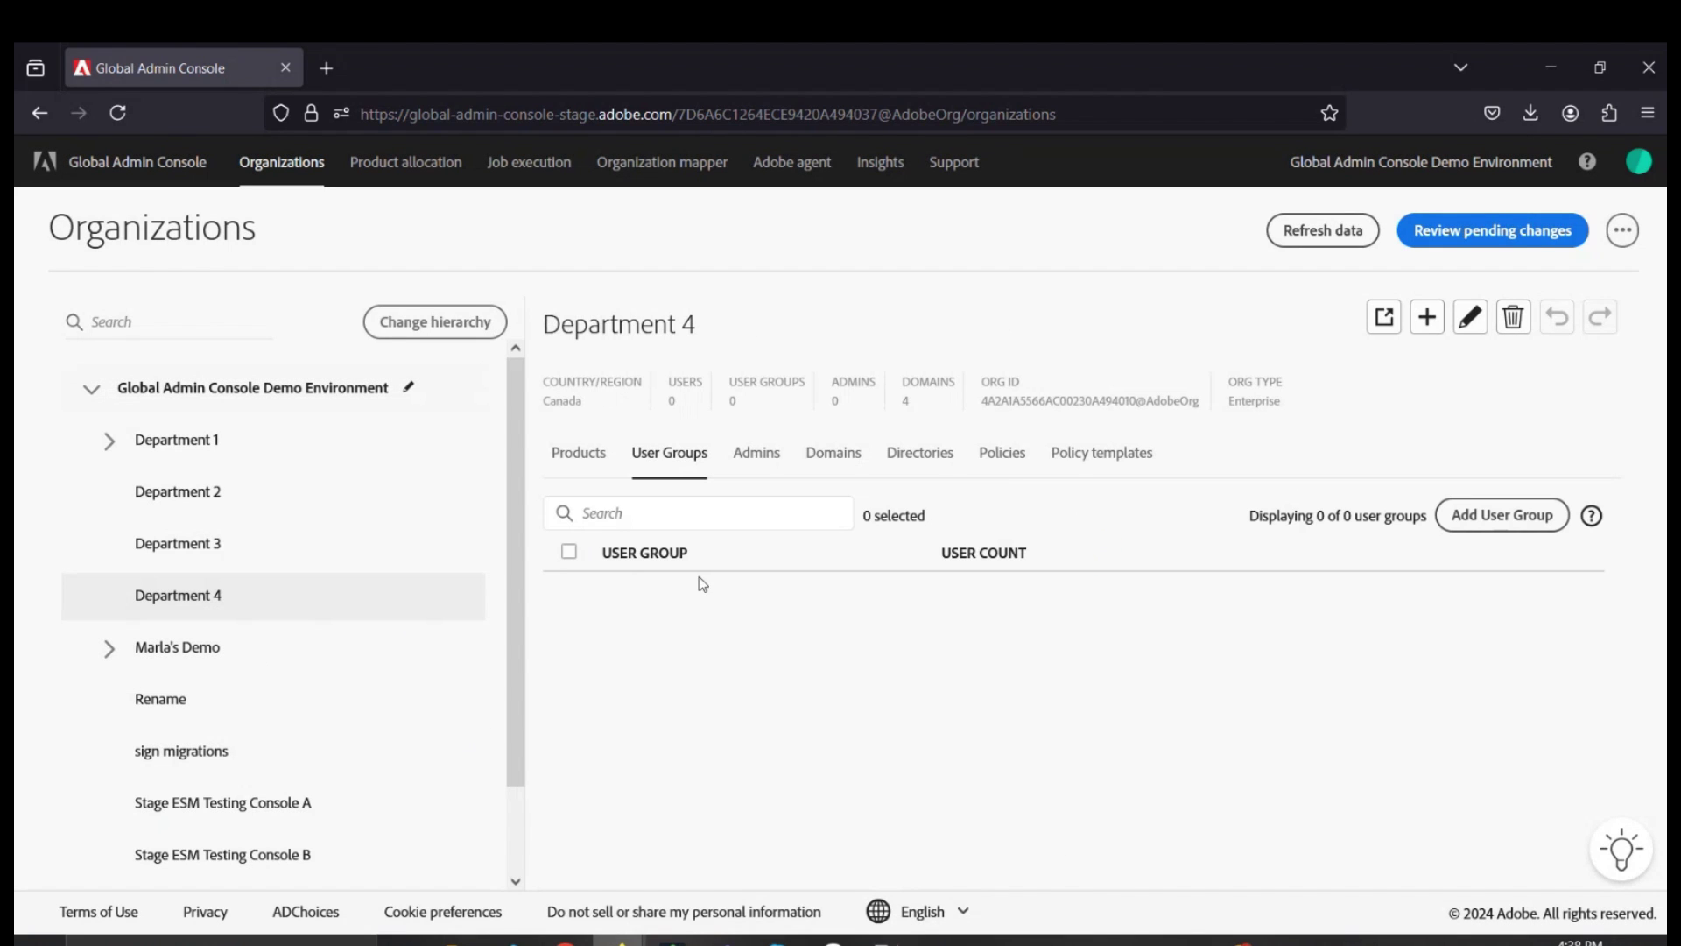
left_click(1519, 252)
left_click(1528, 244)
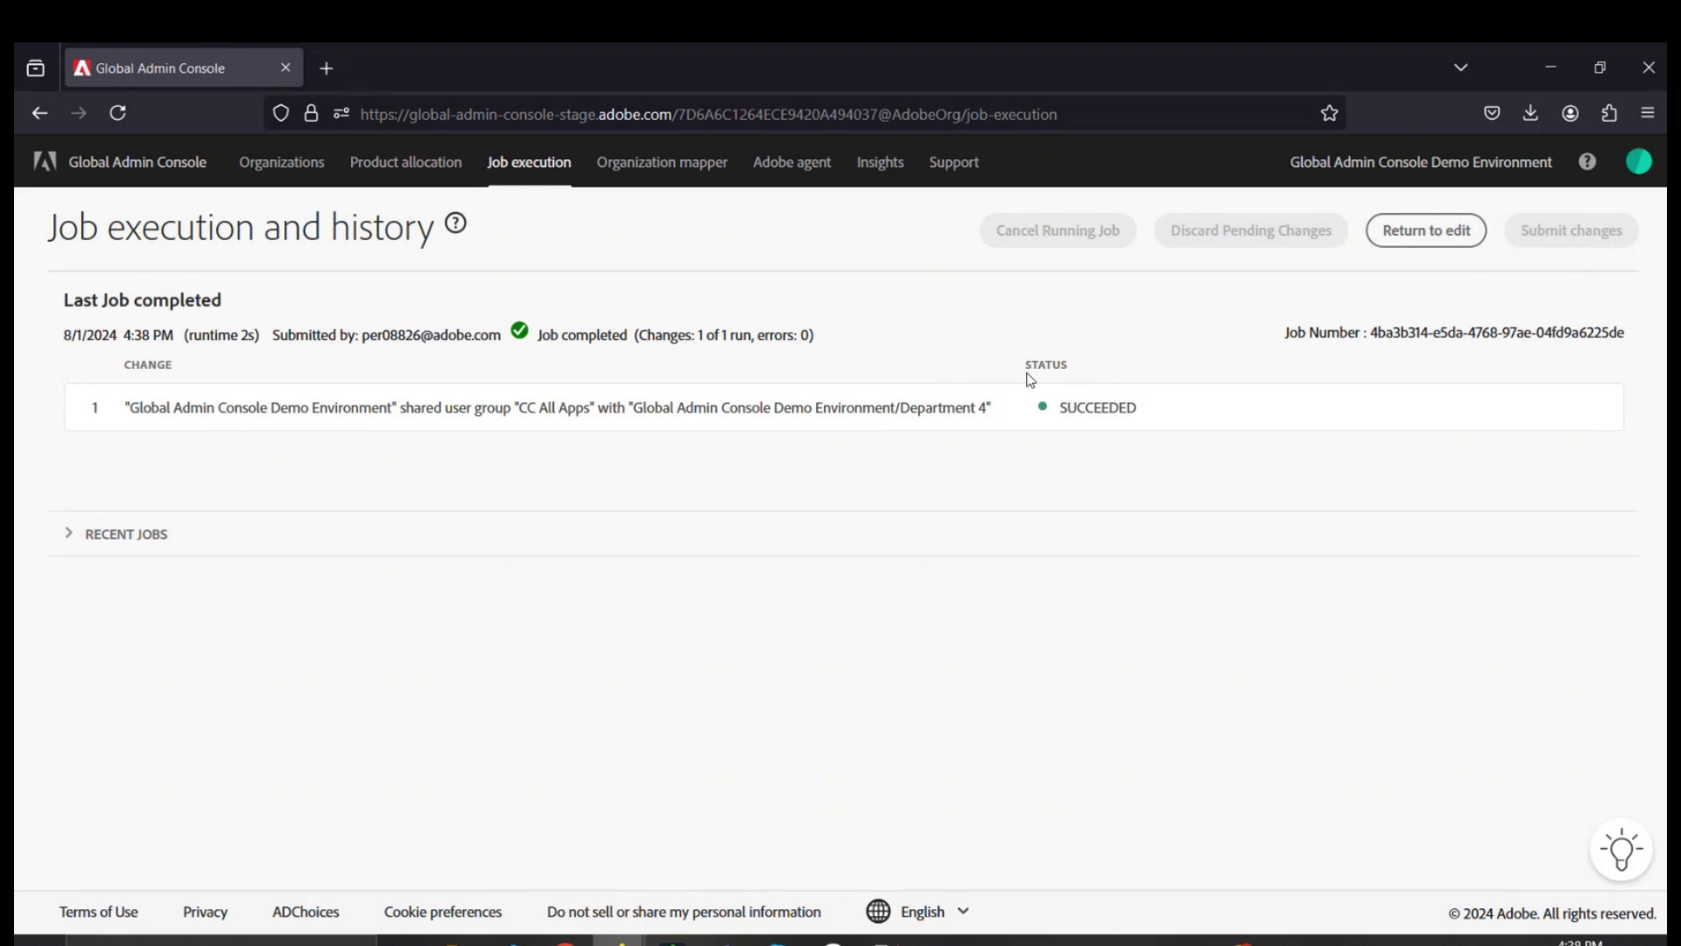
Confirm CC All Apps now appears in Department 4's user groups, then go to Product allocation
left_click(282, 162)
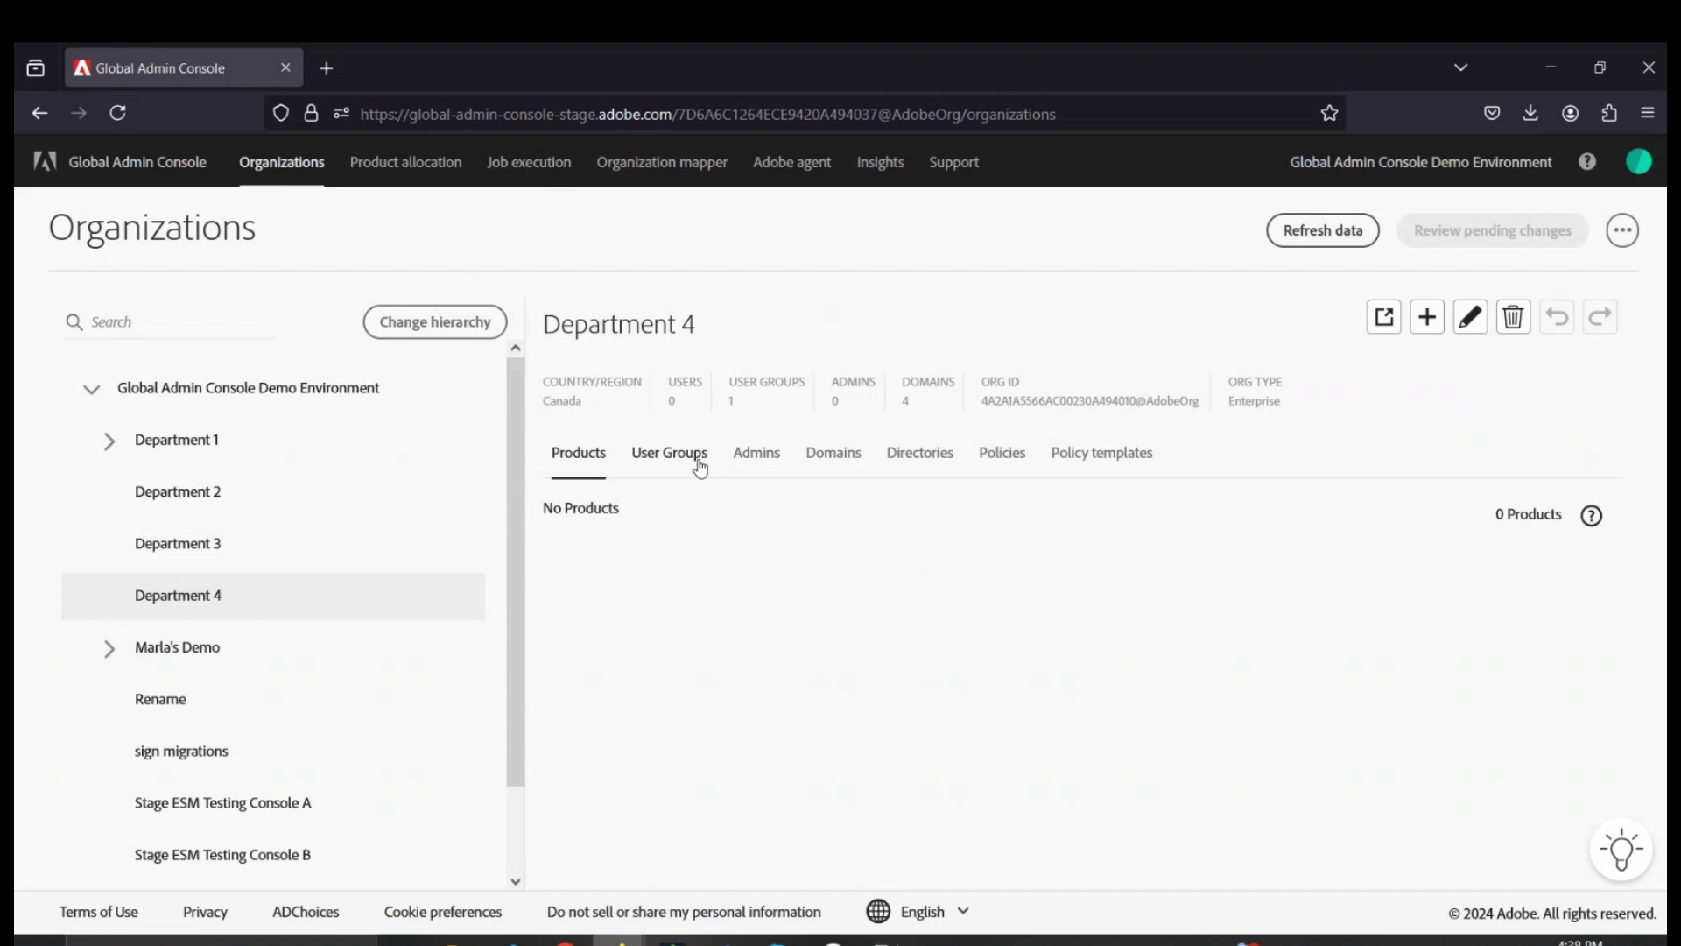
left_click(693, 459)
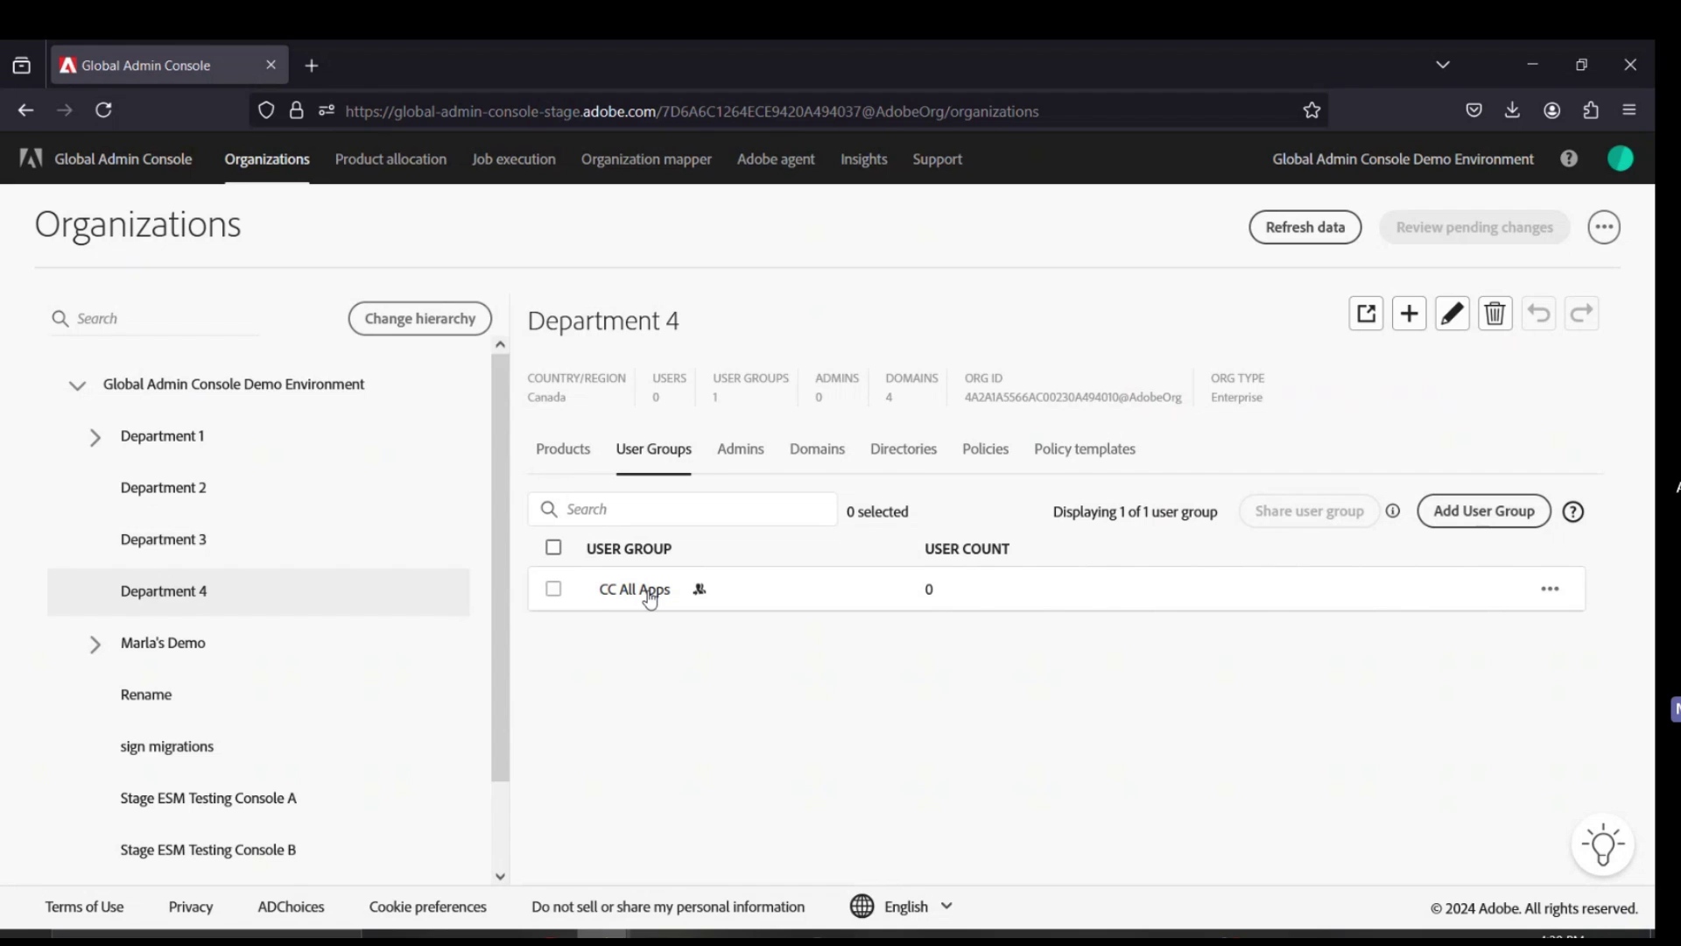
left_click(419, 170)
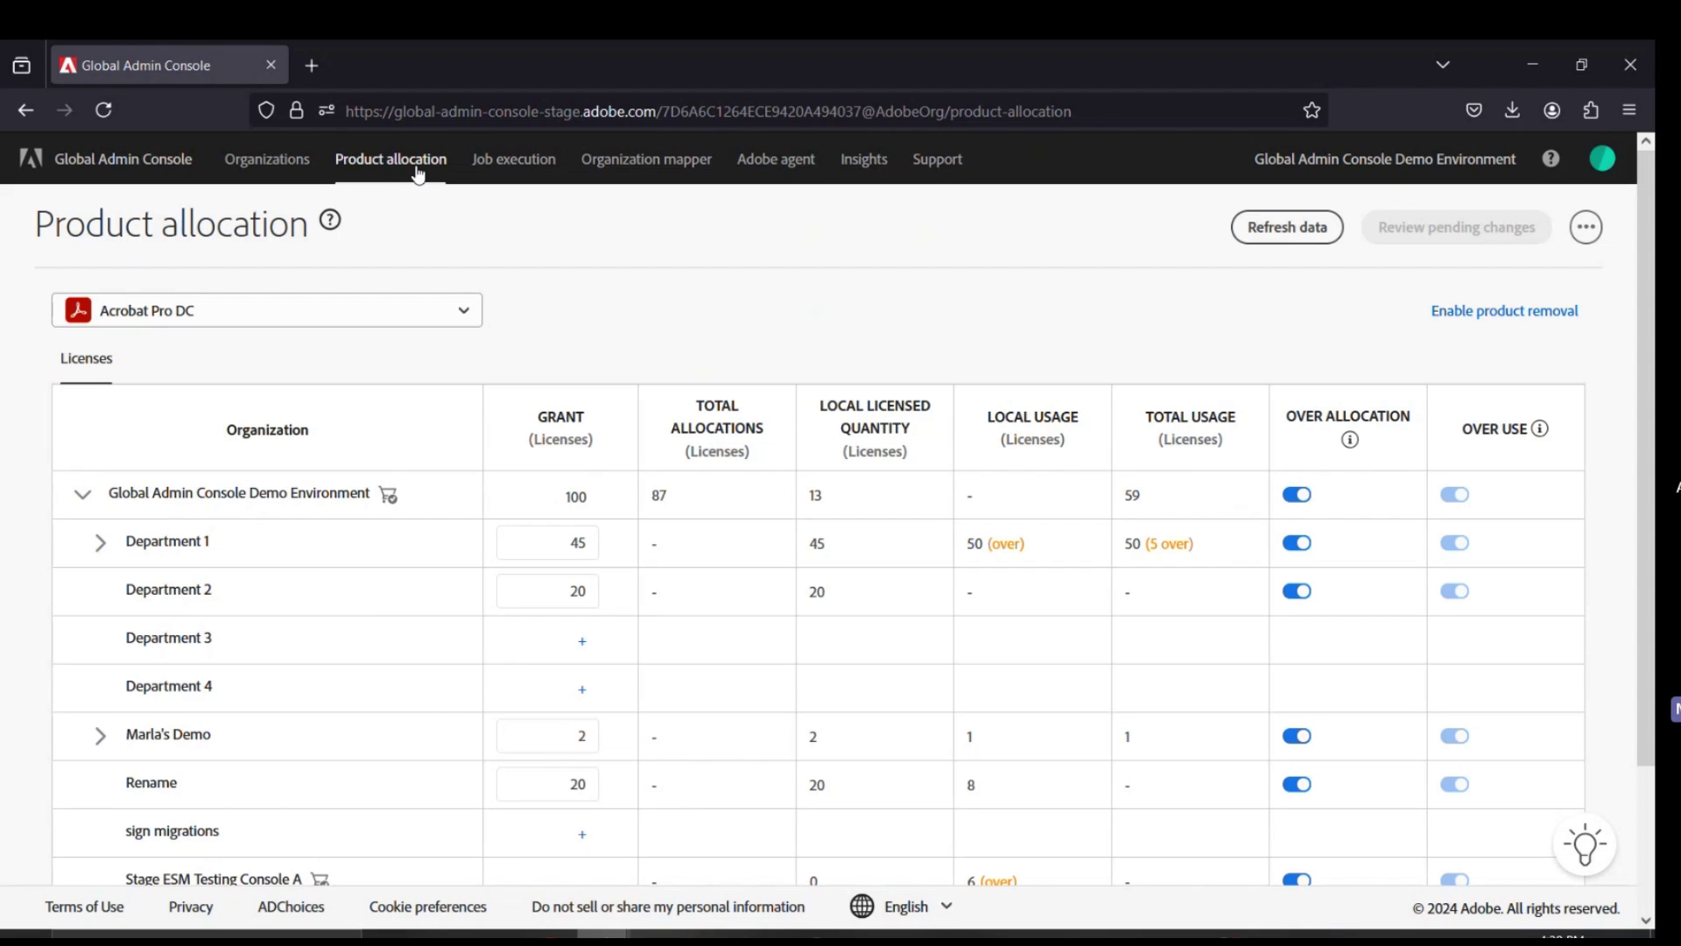
Browse the allocatable products list and close it, keeping Acrobat Pro DC selected
left_click(475, 309)
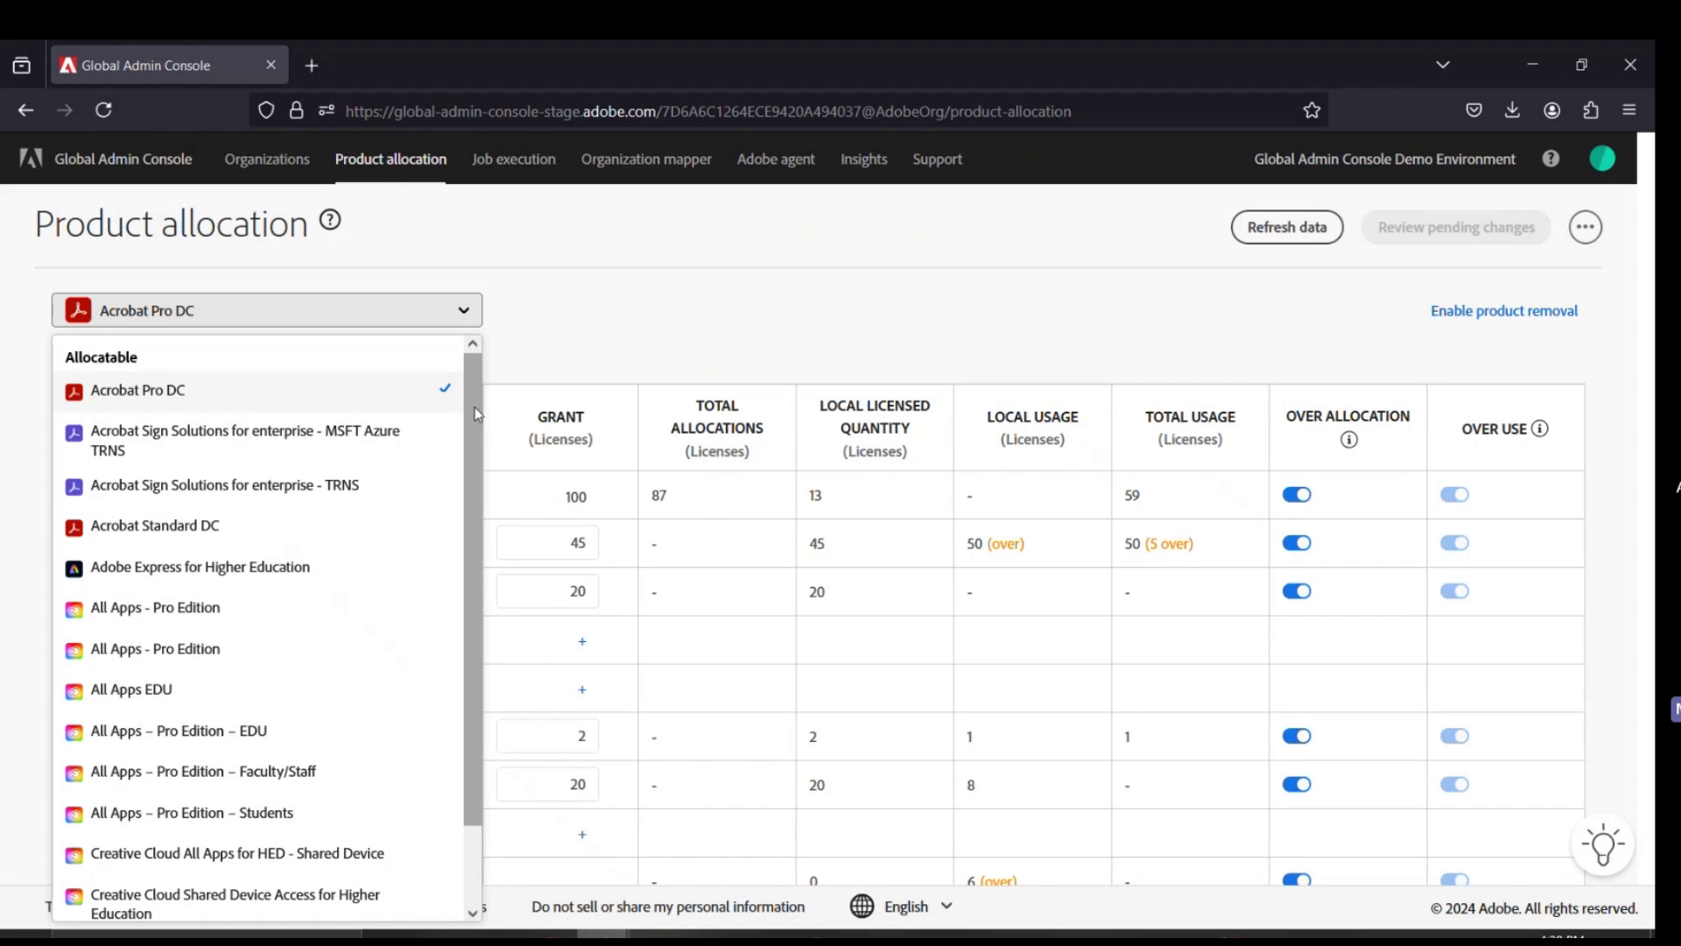
left_click_drag(477, 413, 487, 515)
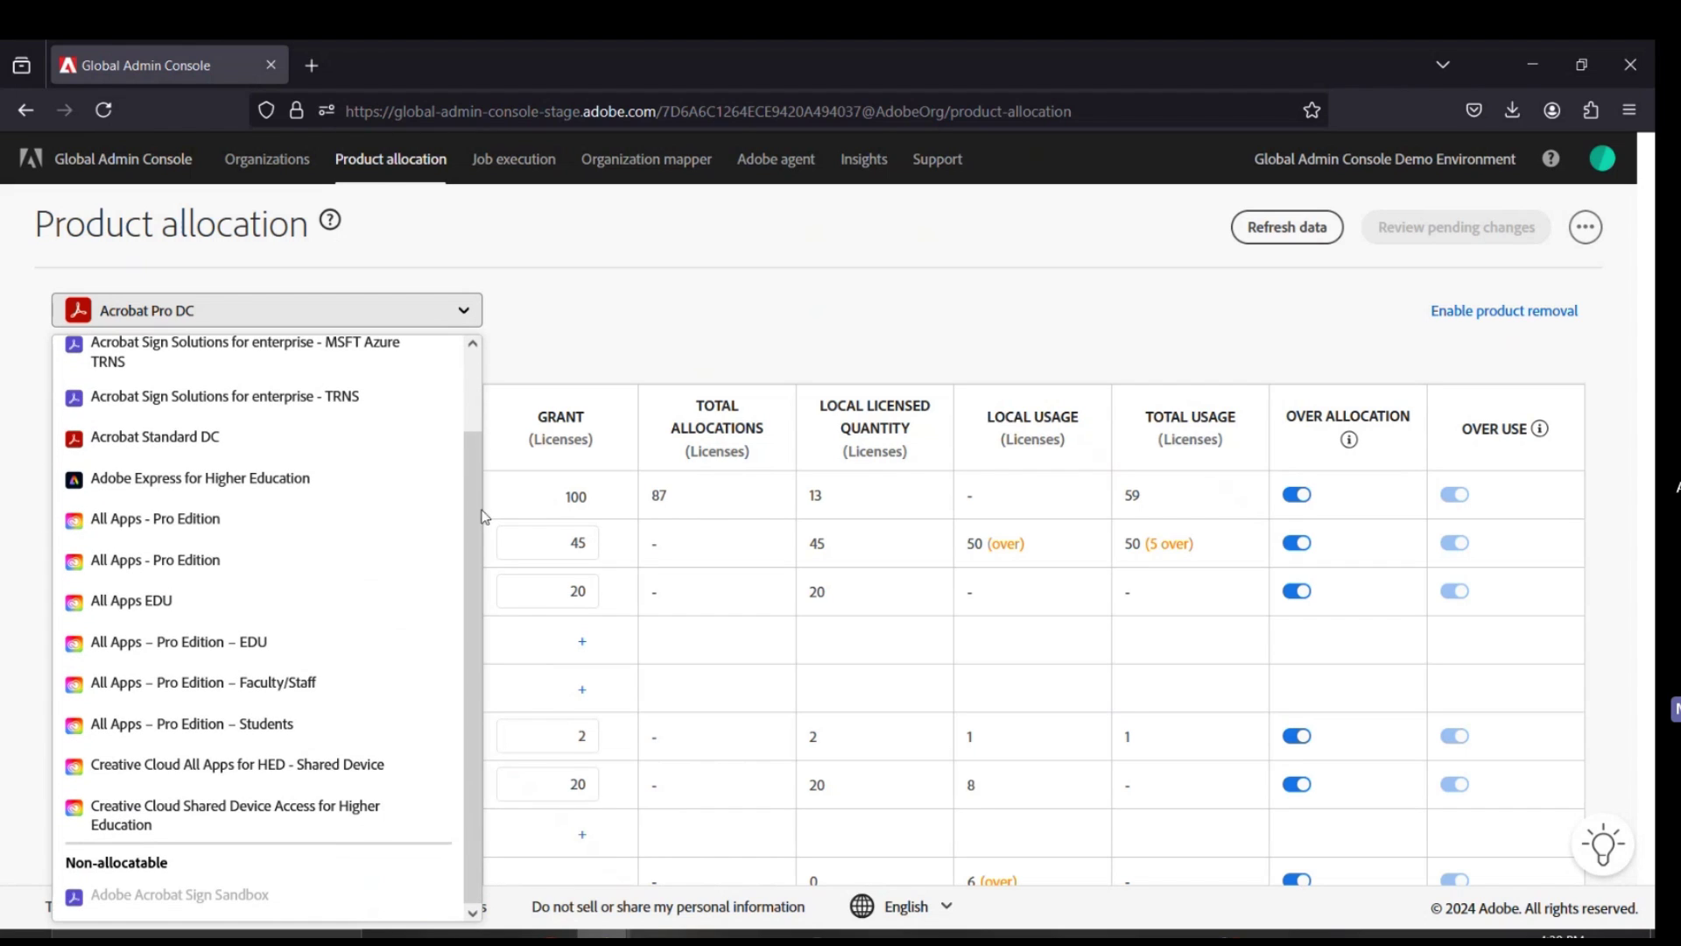
left_click(580, 310)
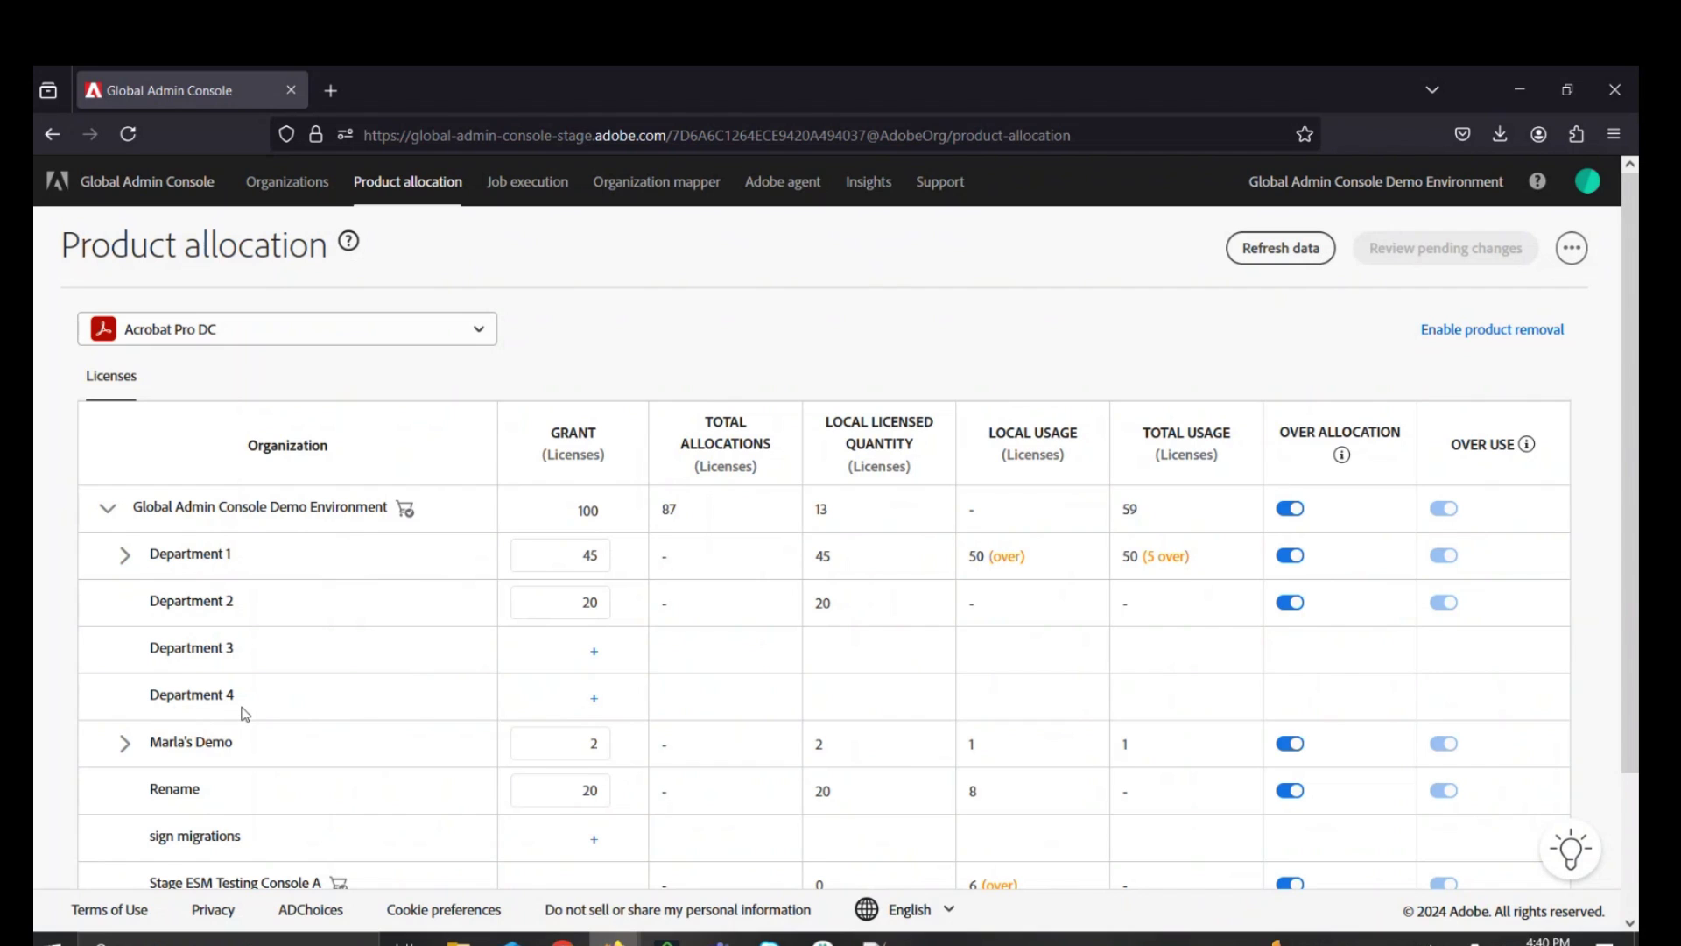
Grant Department 4 10 Acrobat Pro DC licenses and save the grant
left_click(601, 709)
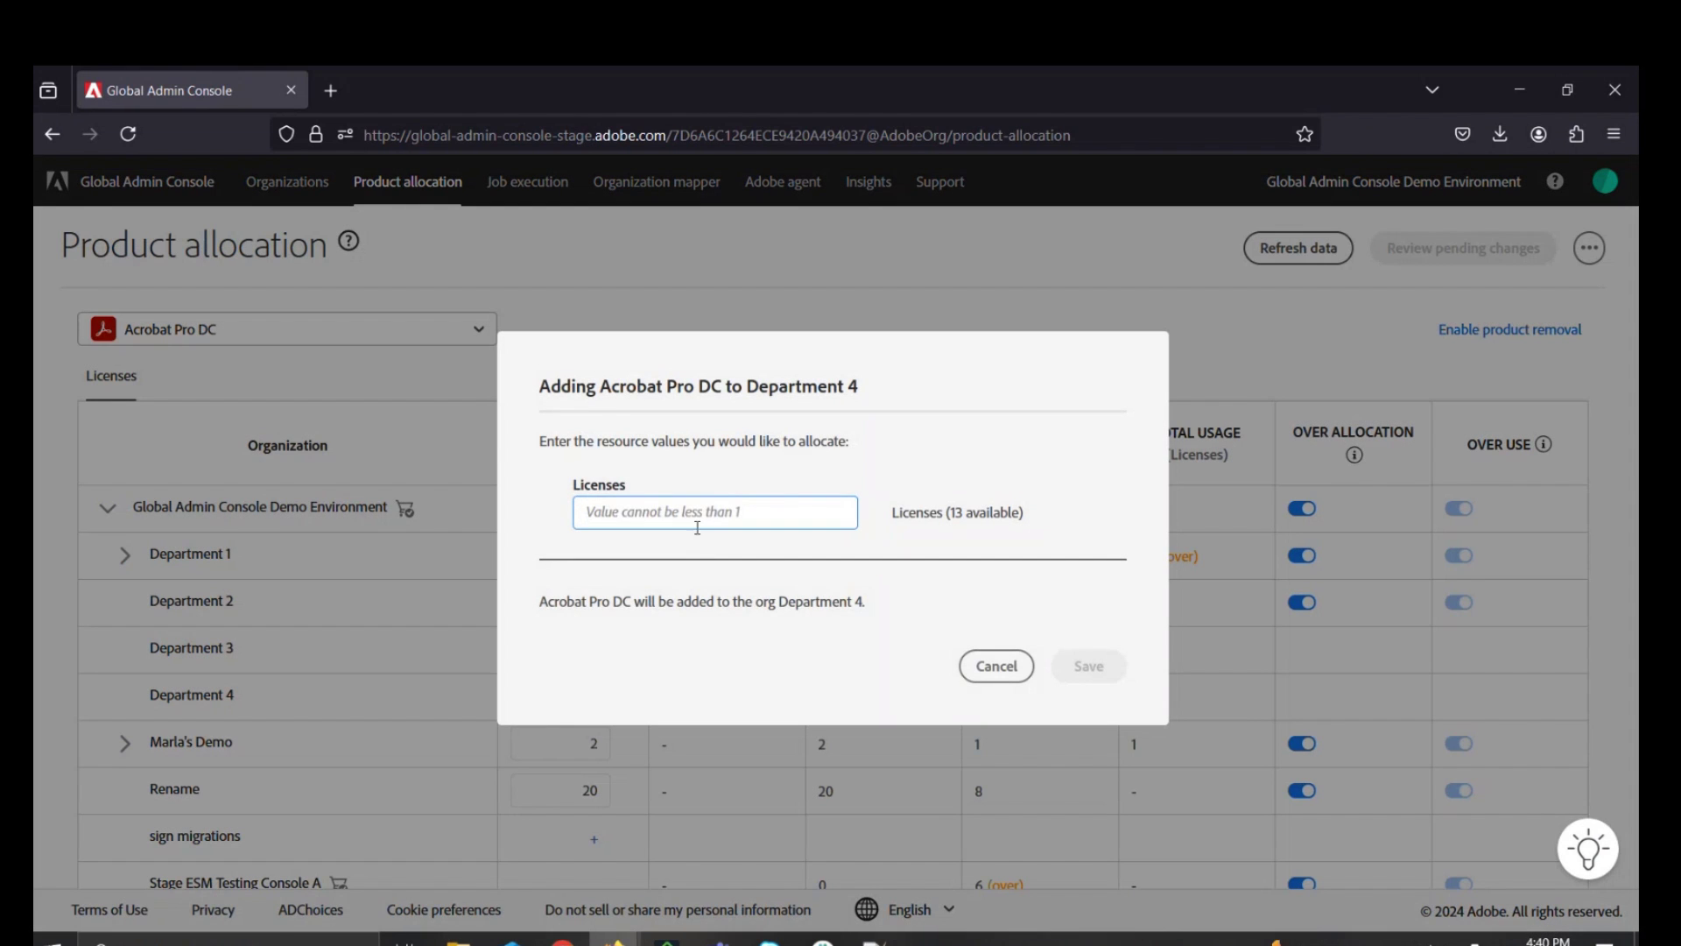
type("10")
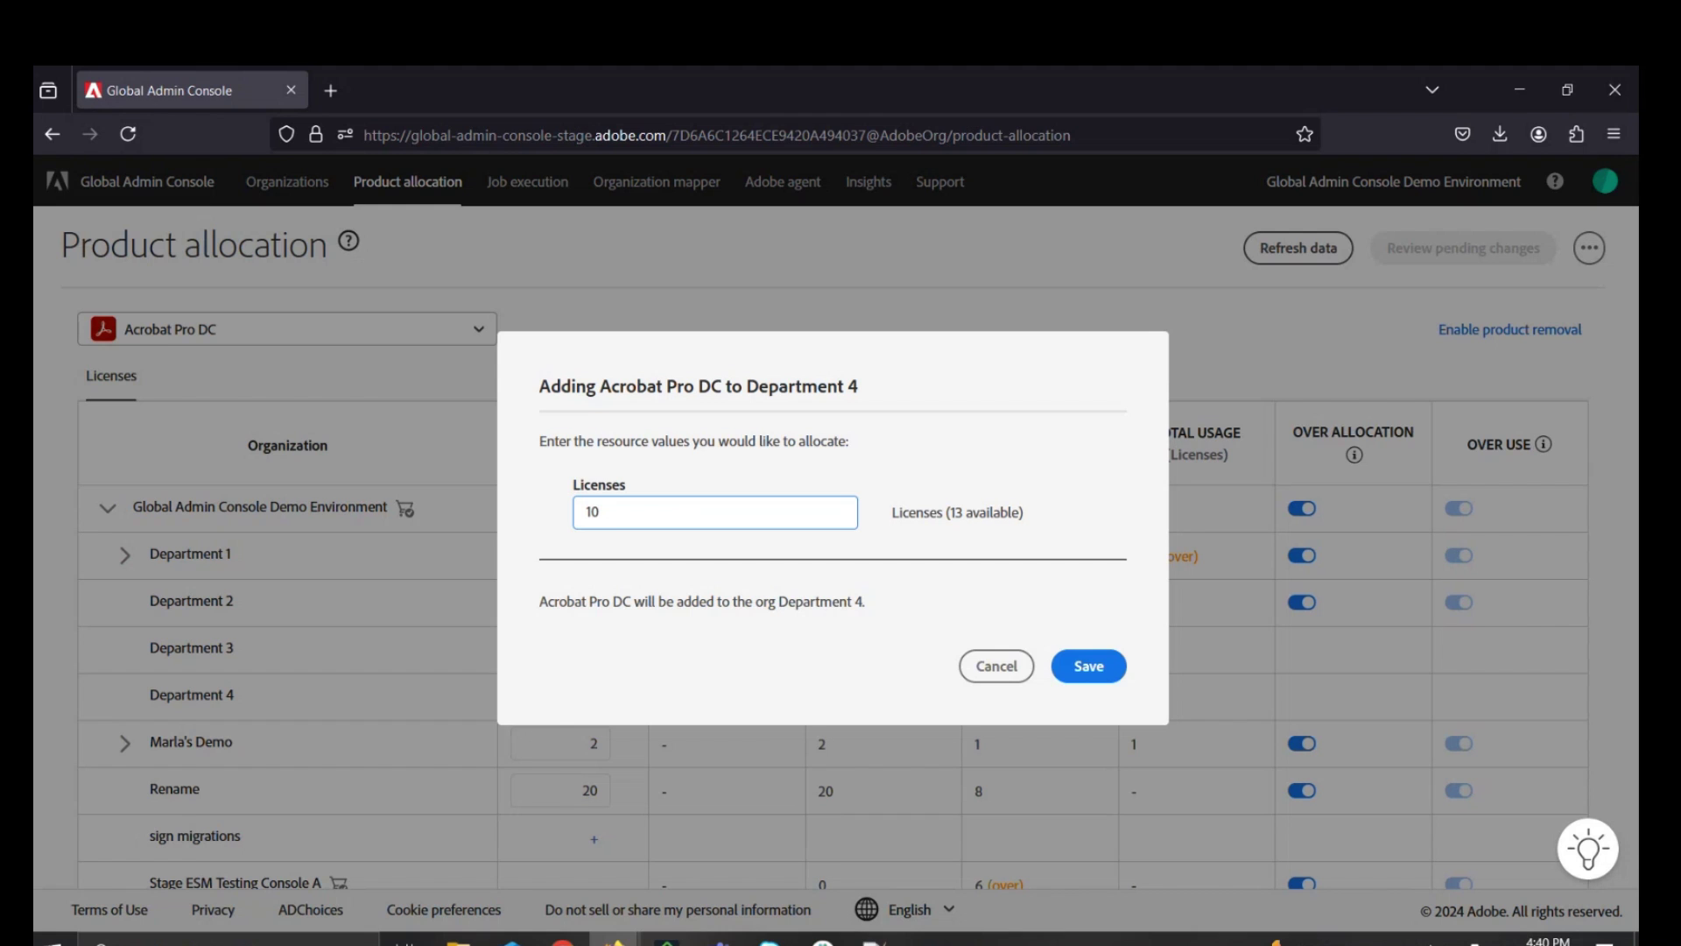
left_click(1086, 668)
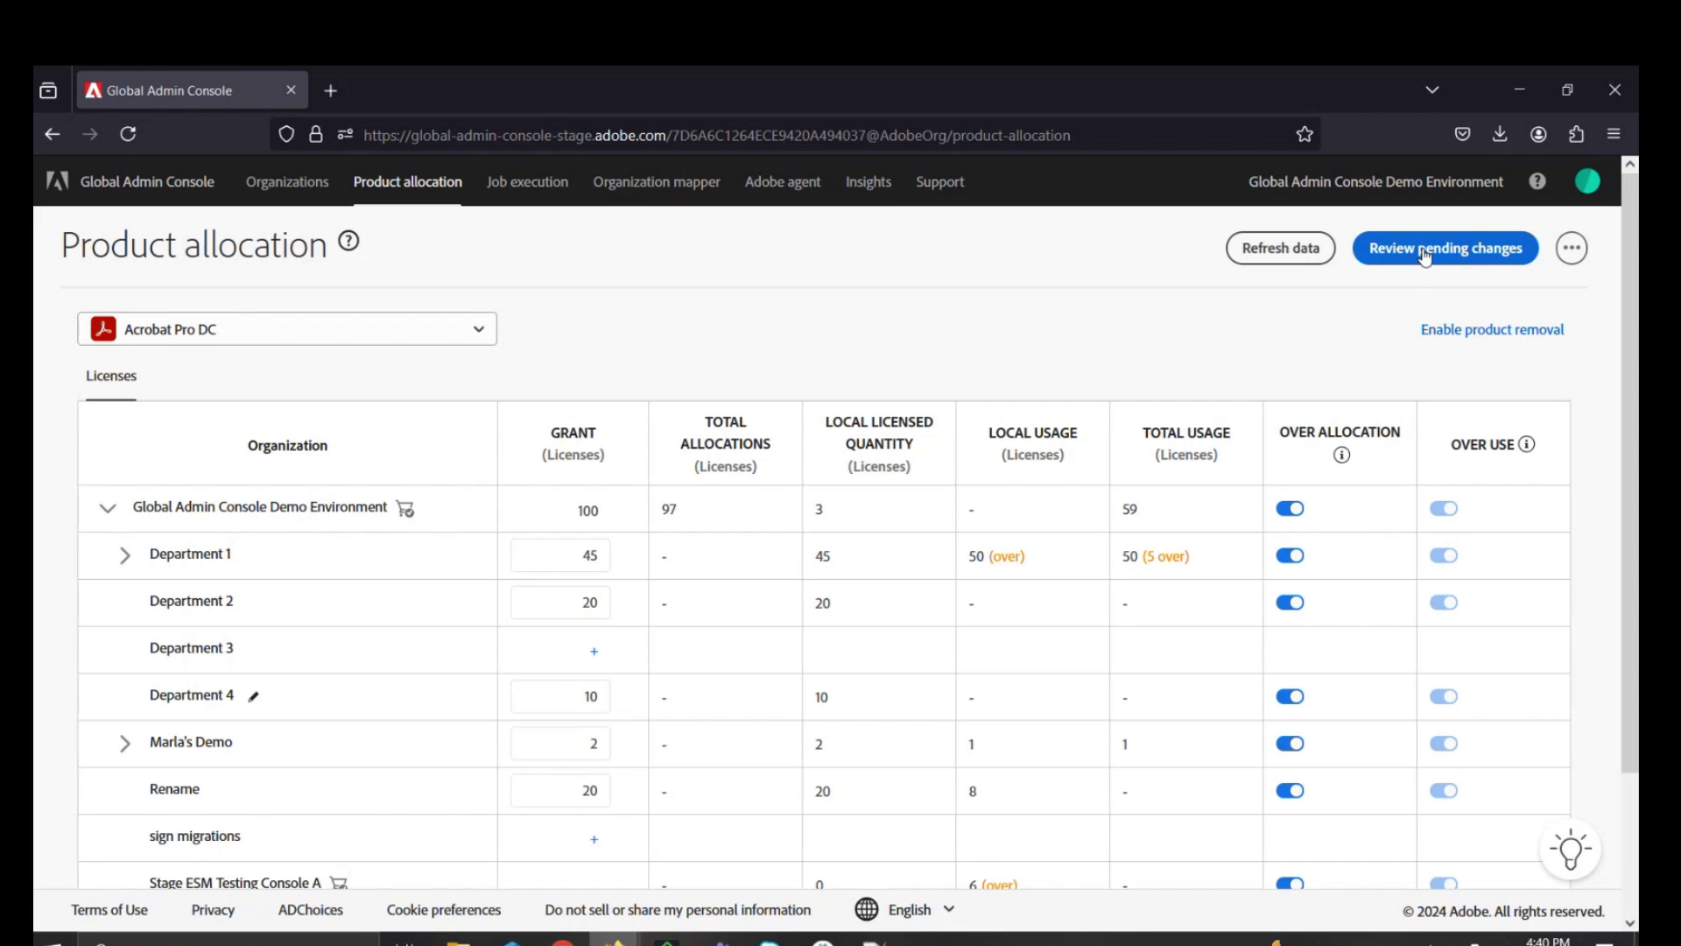
left_click(423, 333)
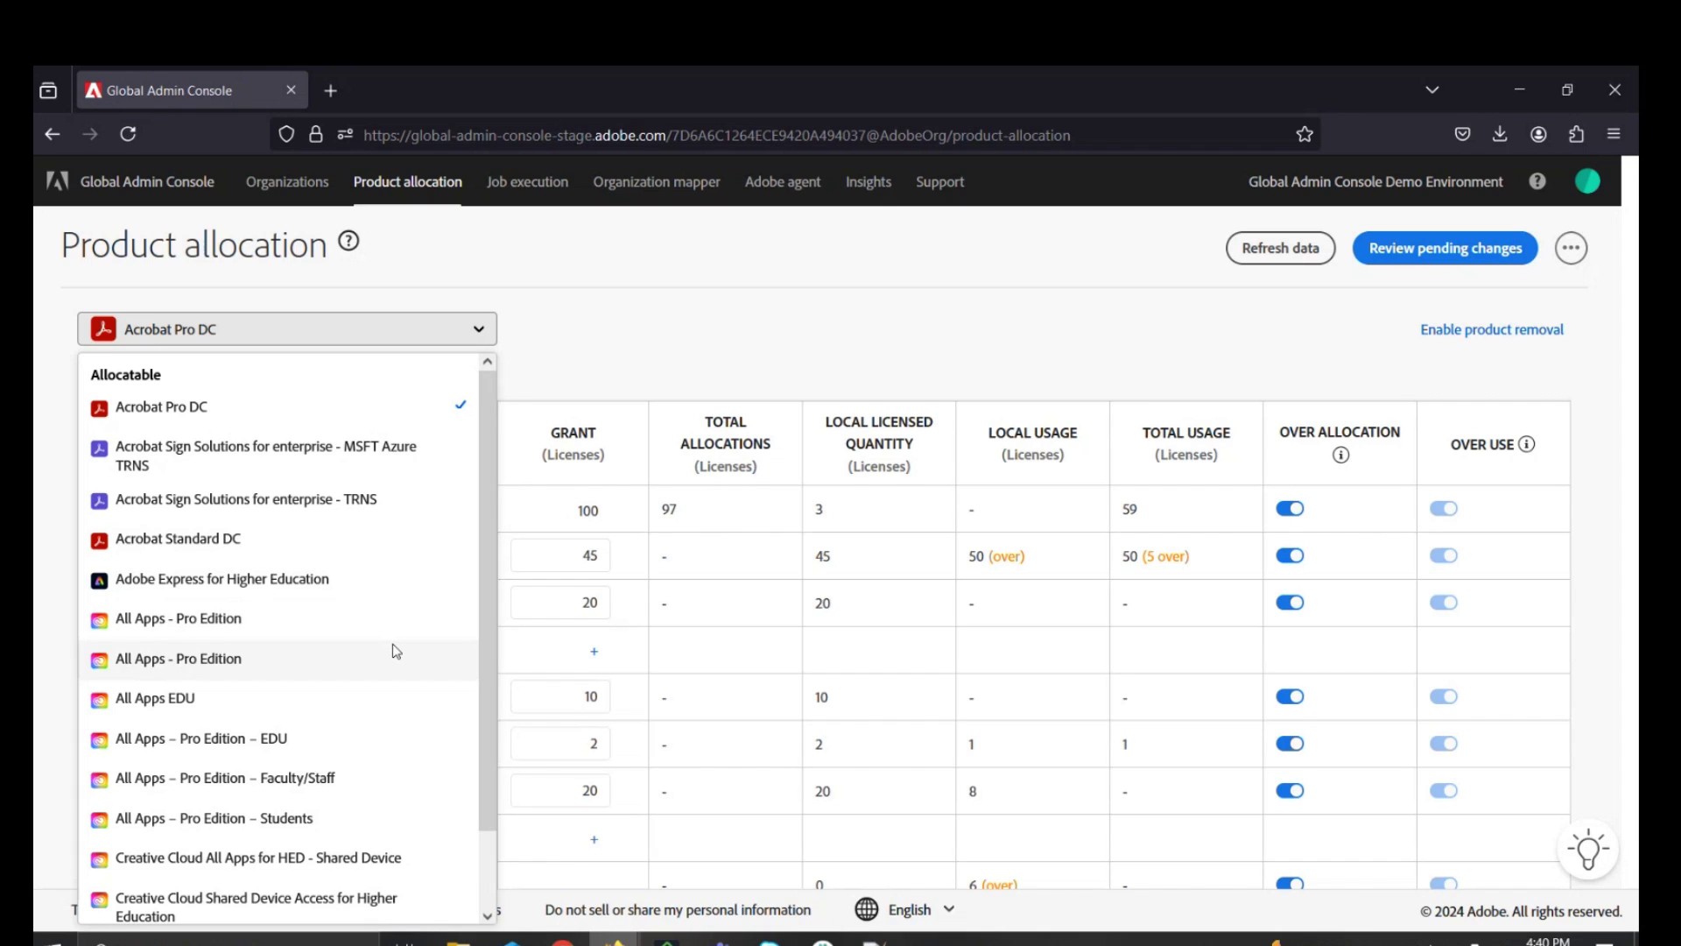
left_click(479, 331)
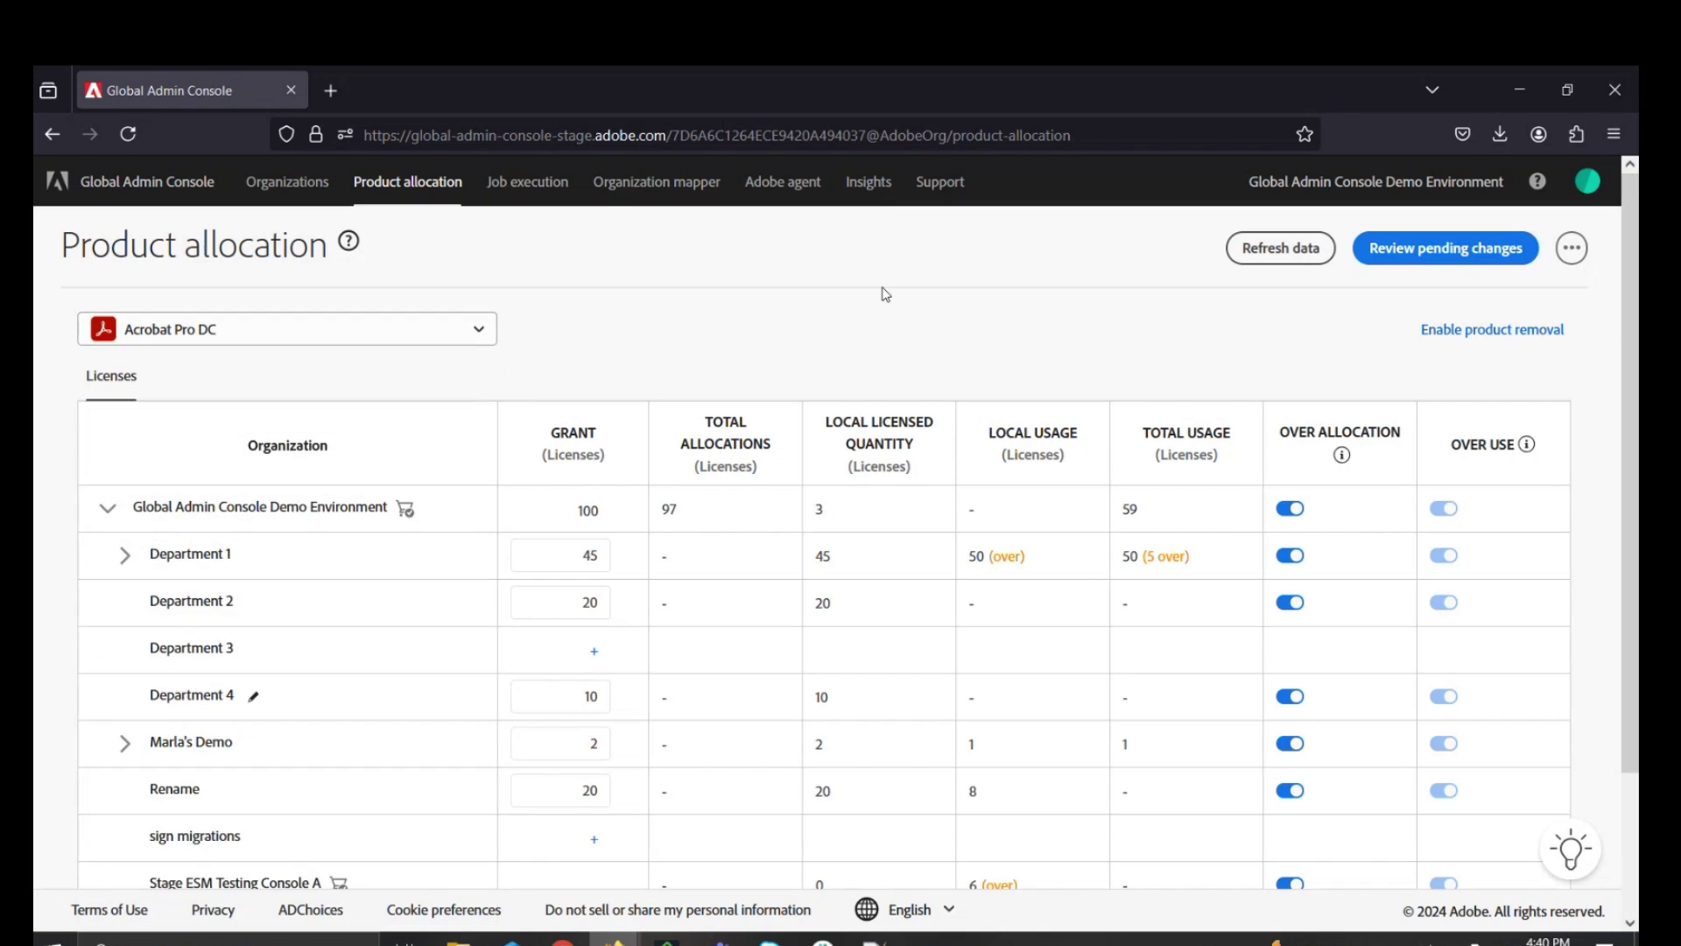
left_click(423, 339)
scroll(433, 563, "down", 2)
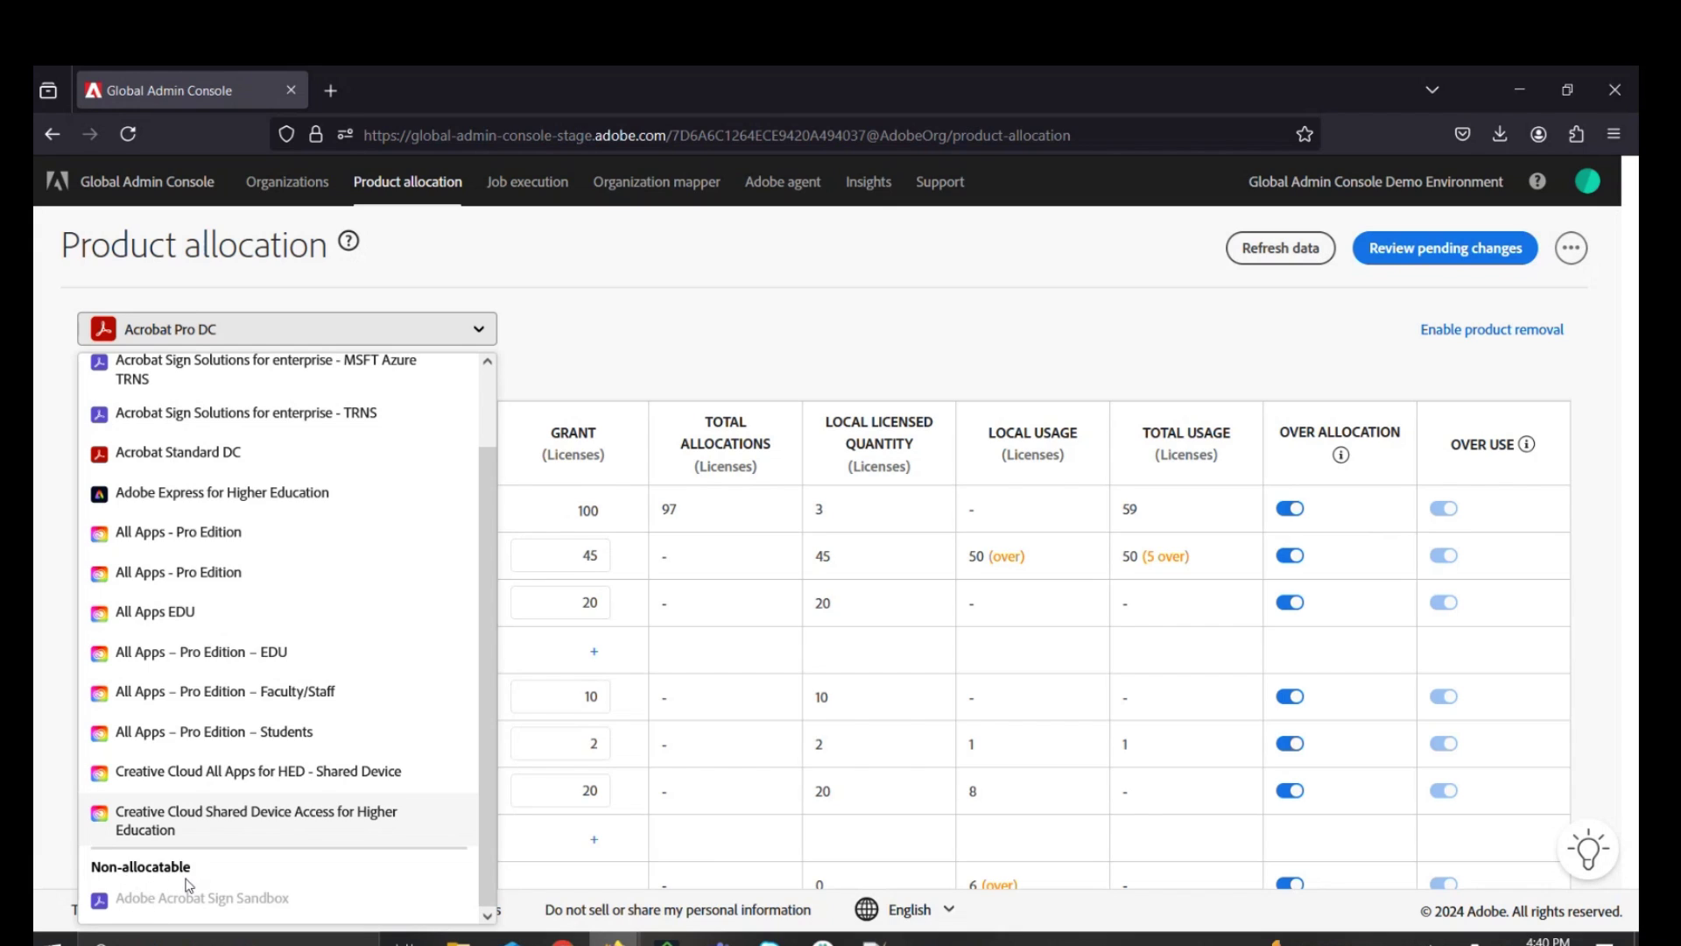
left_click(664, 299)
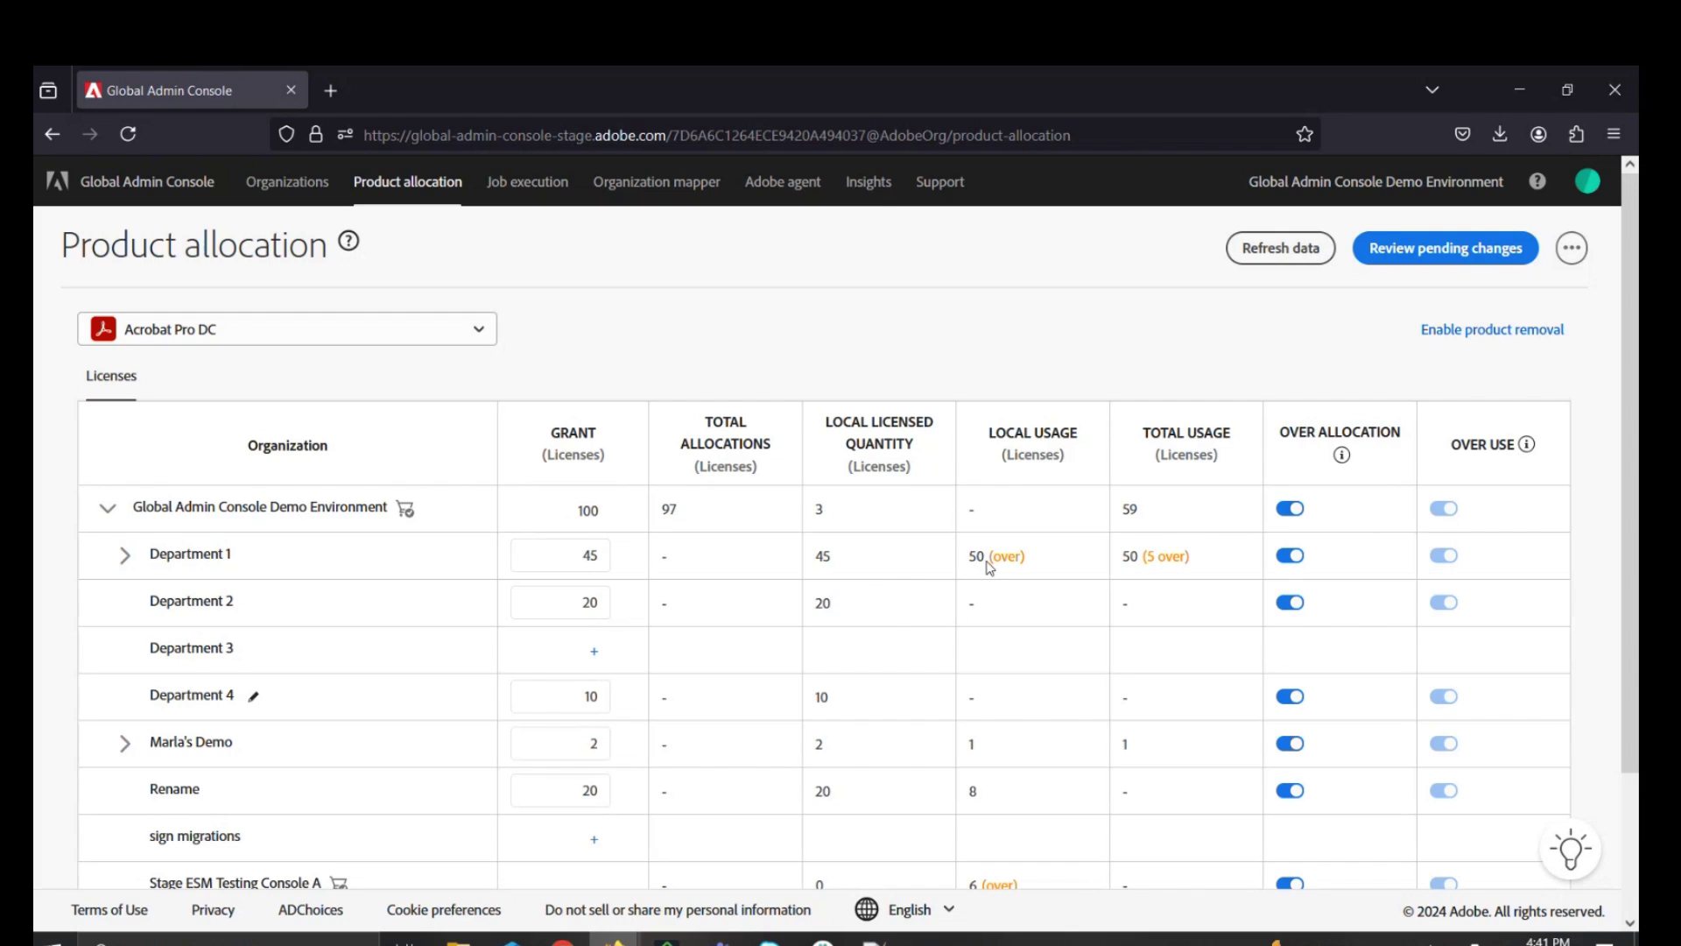
left_click_drag(1002, 570, 1042, 570)
left_click(1042, 570)
Review and submit the pending 10-license Acrobat Pro DC grant for Department 4 as a job
left_click(1570, 254)
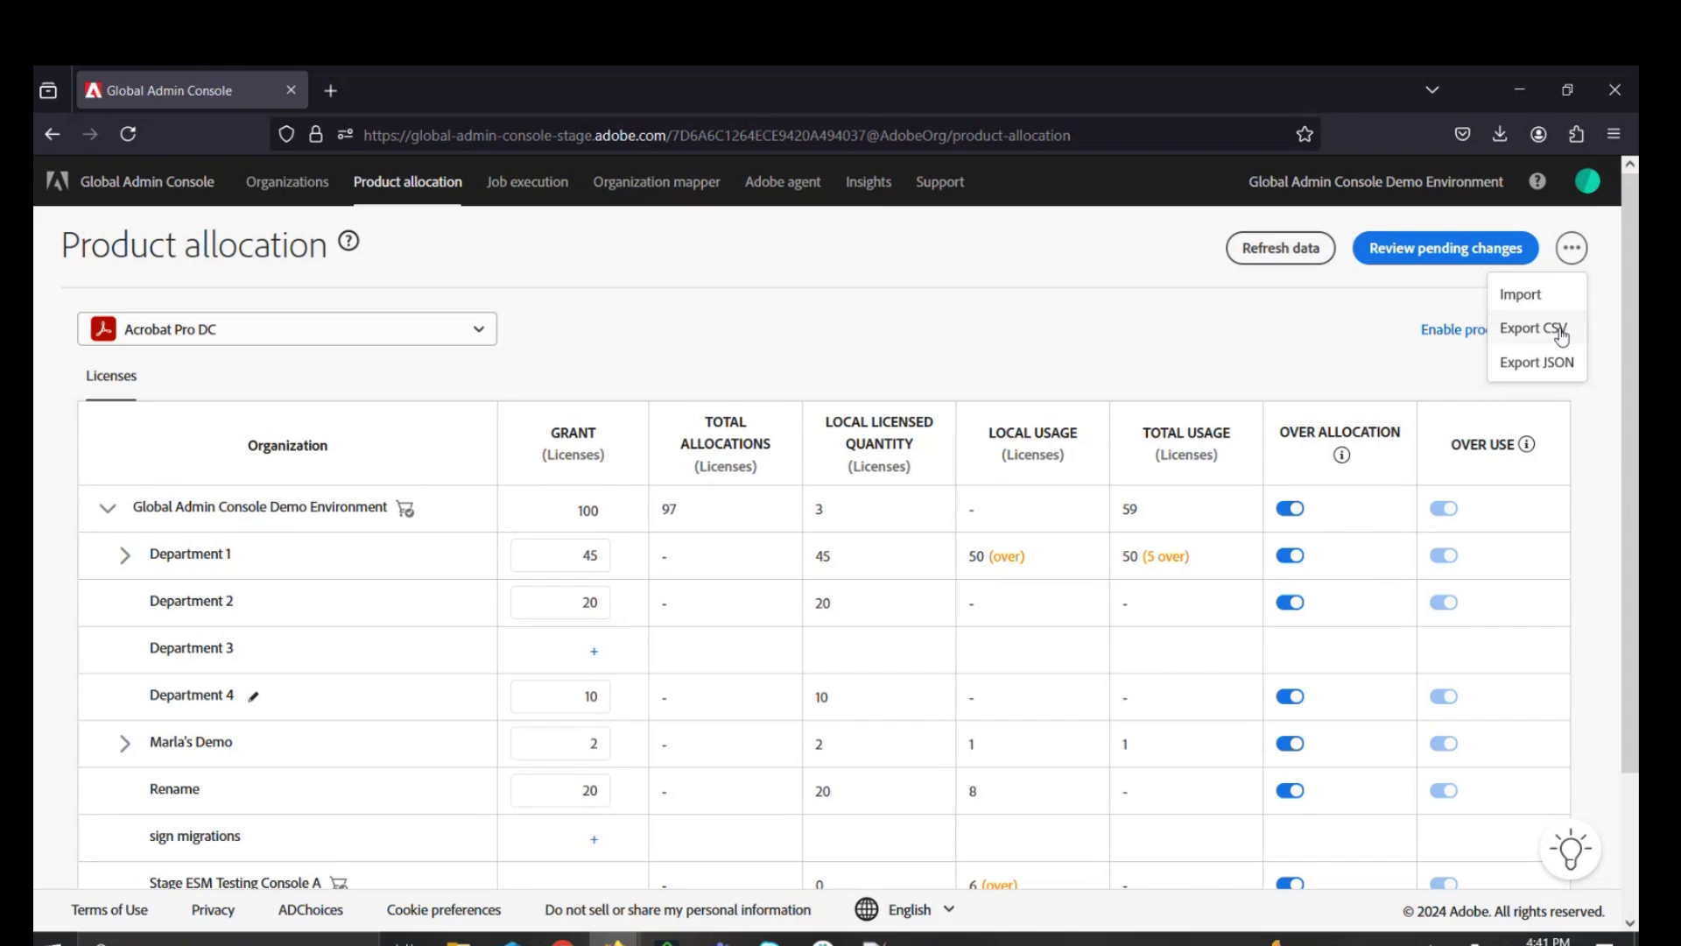
left_click(1562, 337)
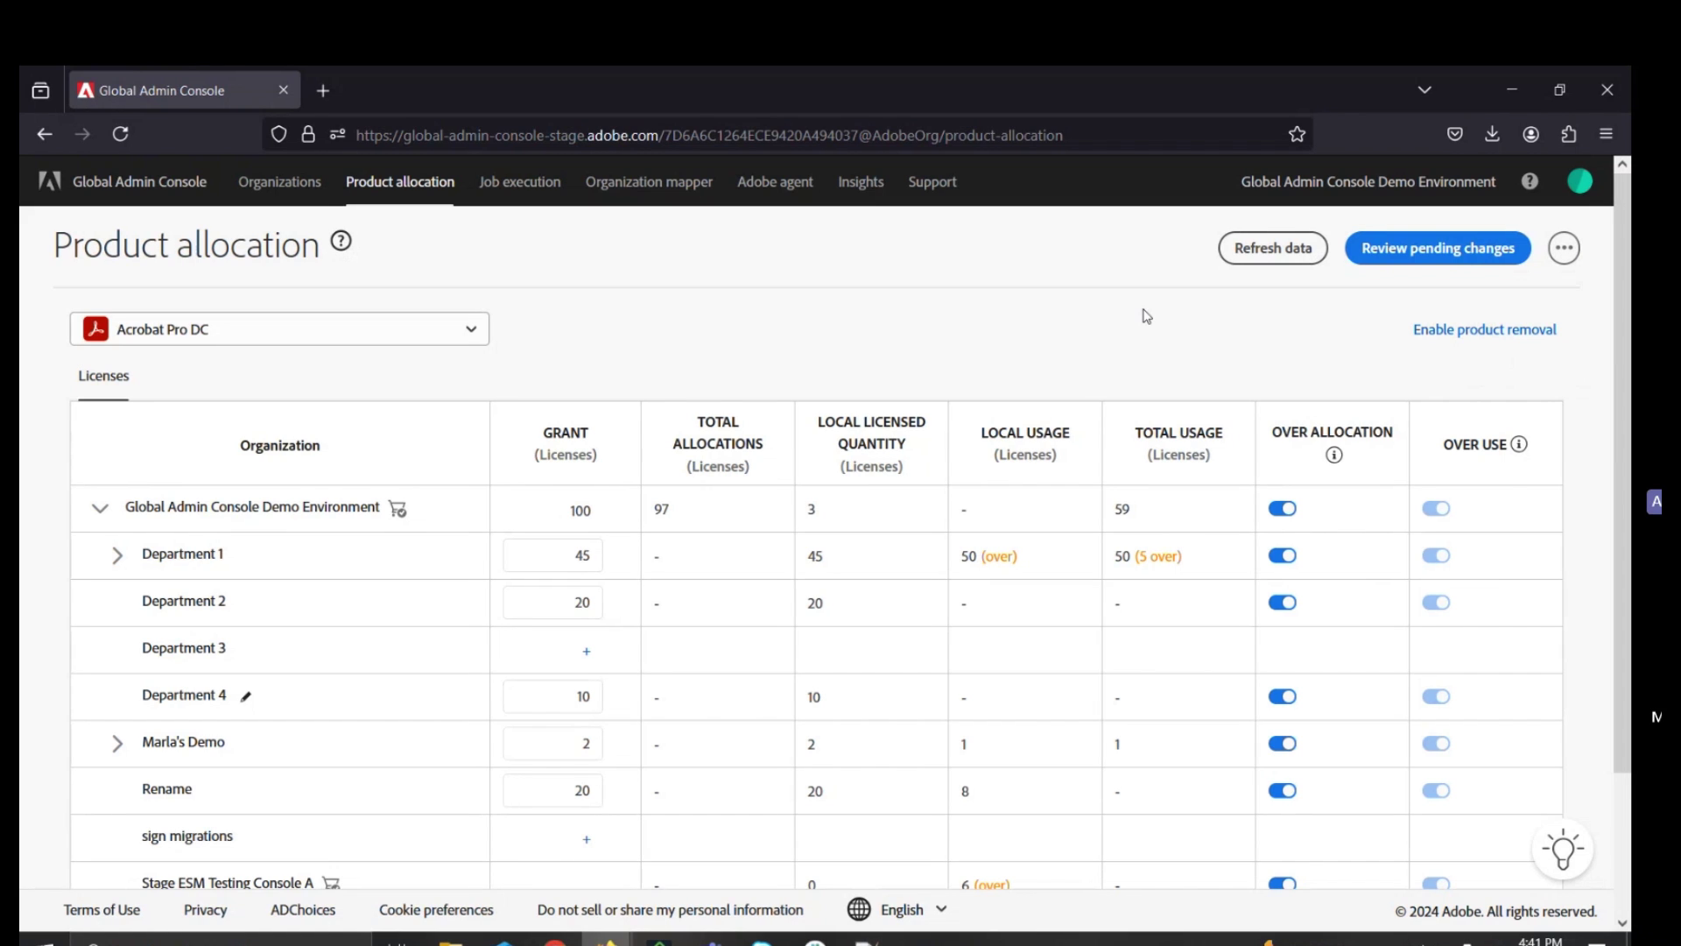
left_click(1434, 259)
left_click(1512, 262)
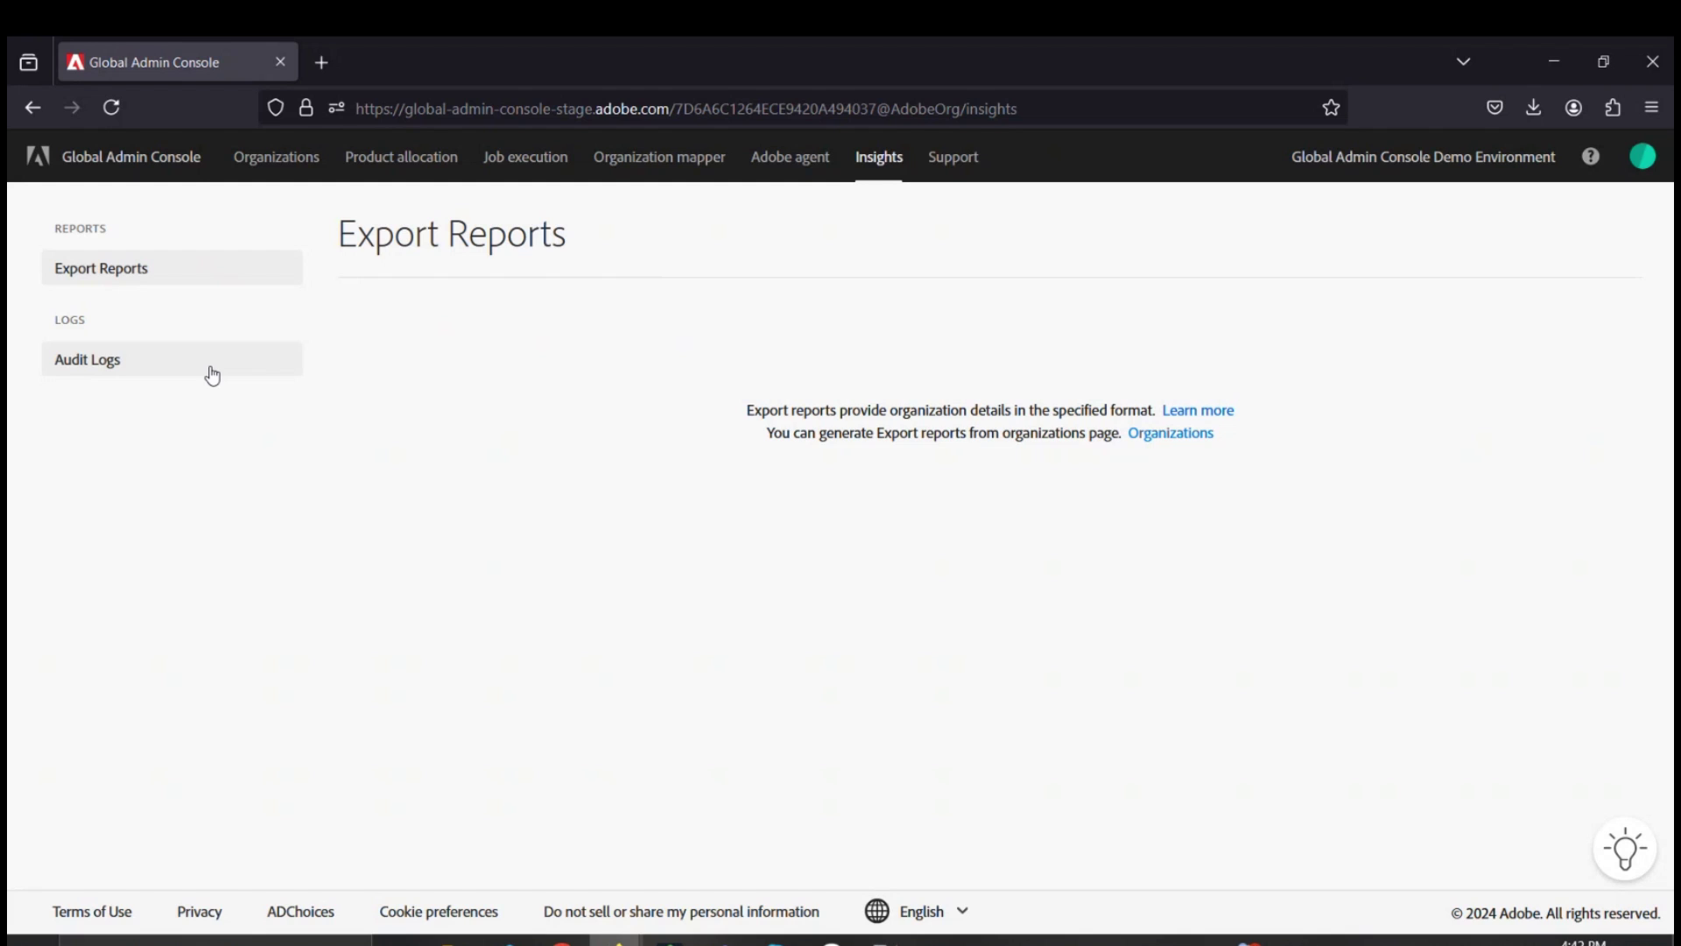
Filter the audit logs to also include the Department 2 and Department 3 organizations
left_click(211, 375)
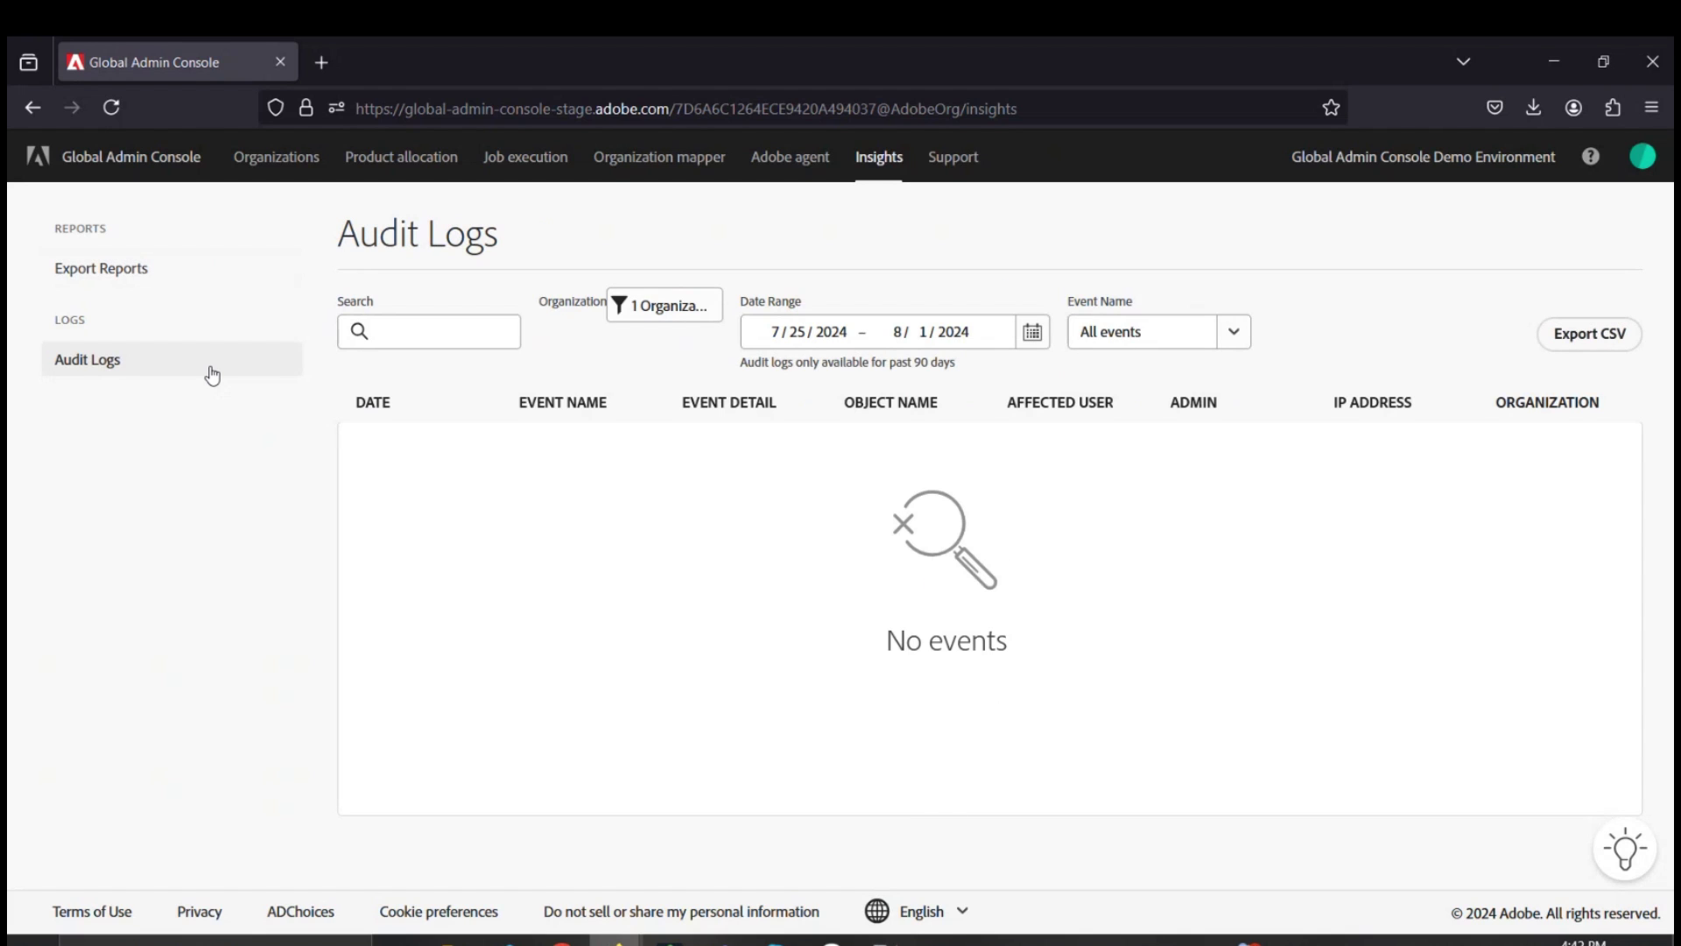
left_click(648, 307)
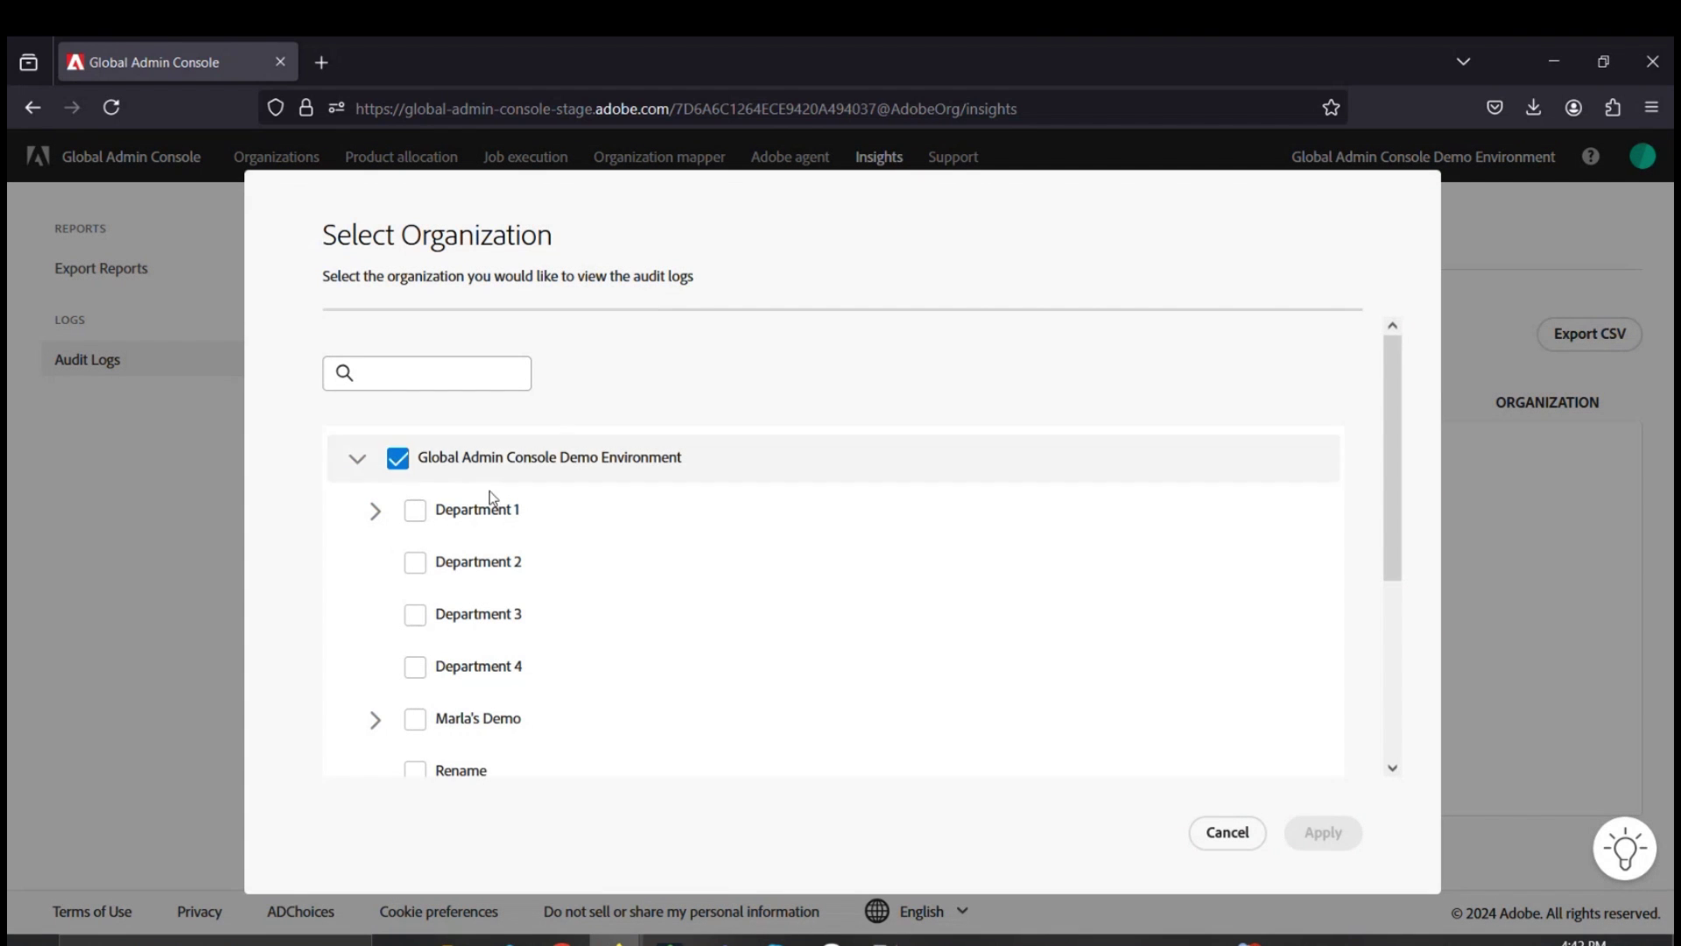
left_click(415, 565)
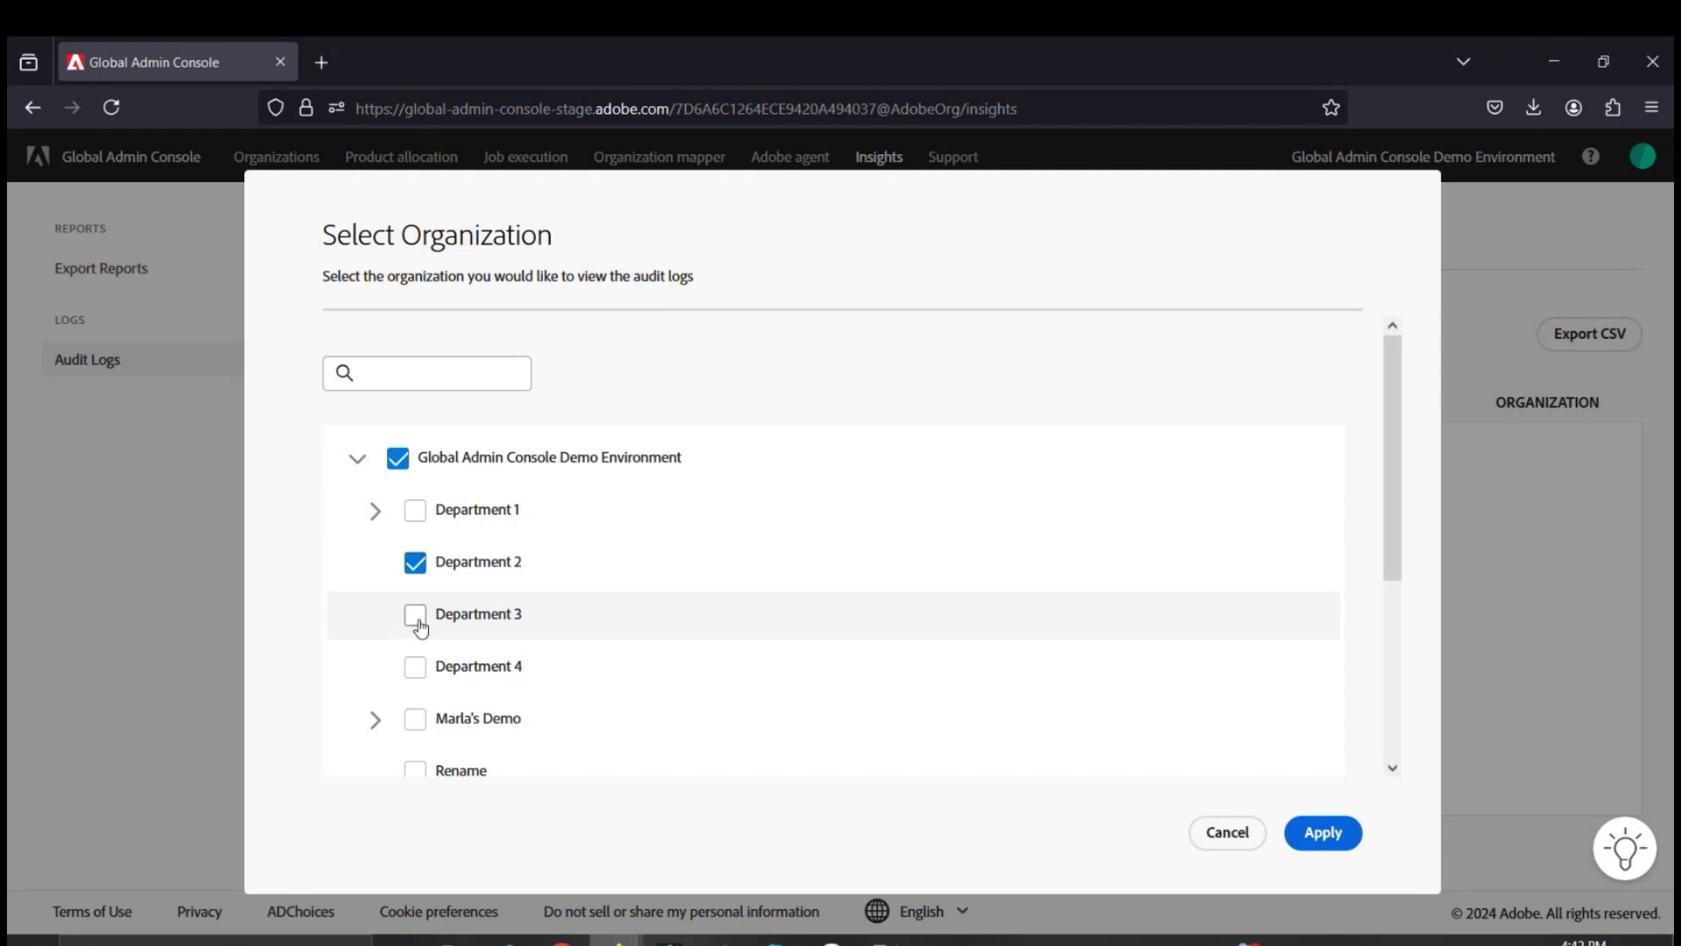
left_click(416, 620)
left_click(1308, 831)
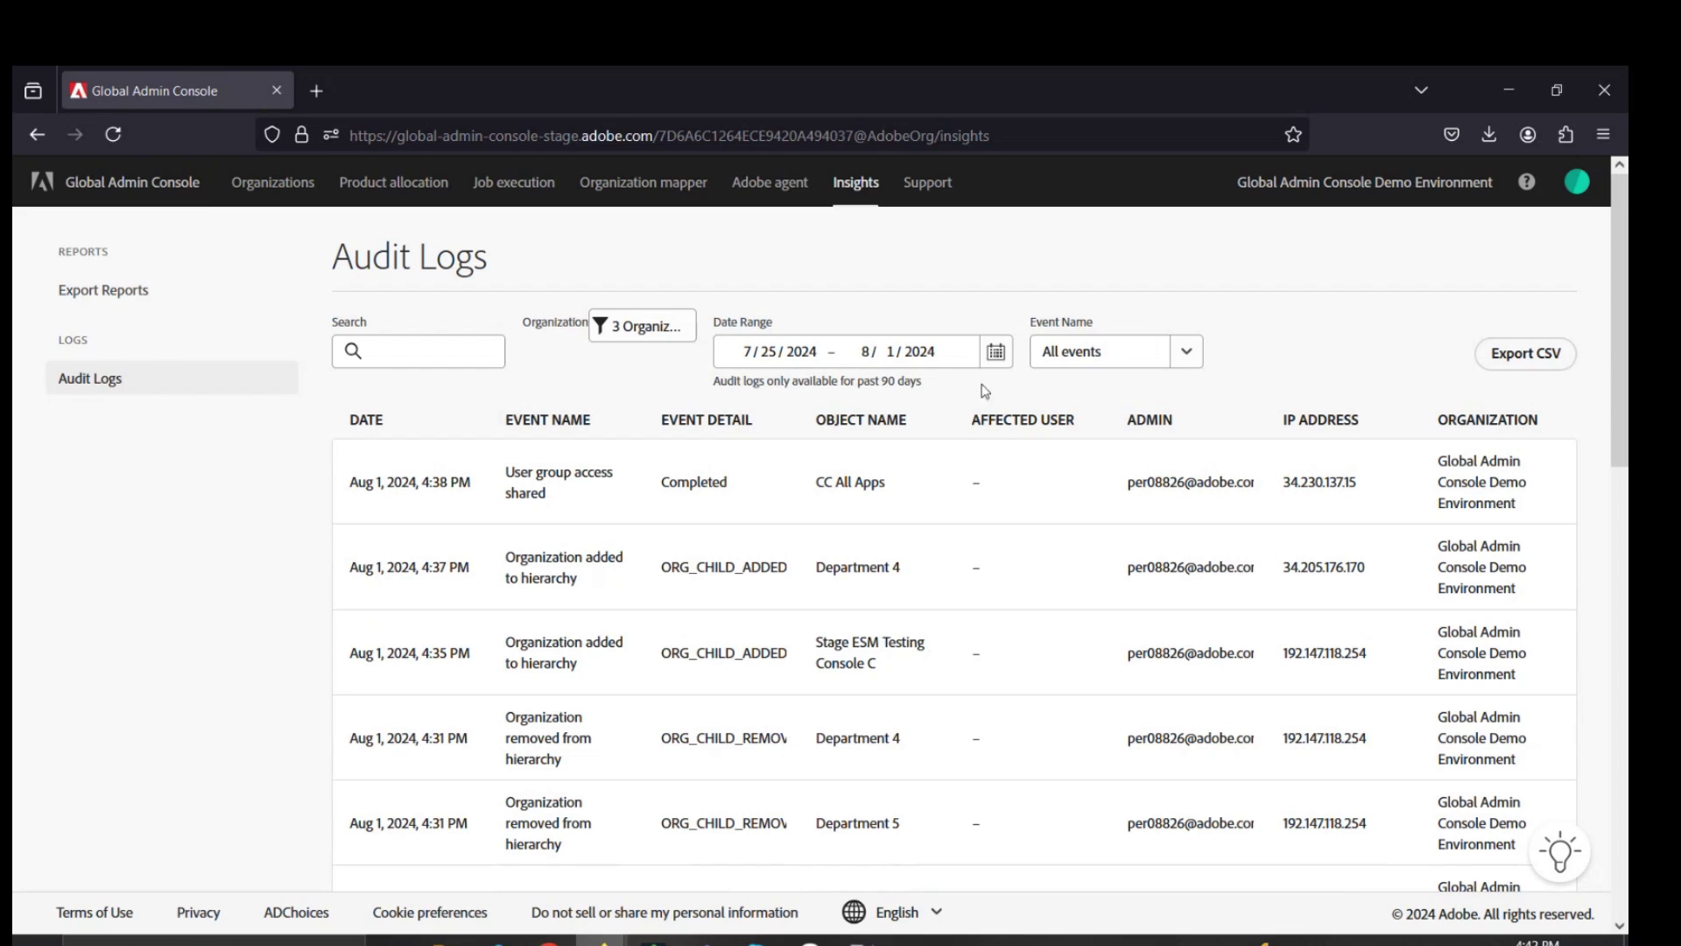
View job execution history and expand the 4:38 pm job under Recent Jobs
left_click(942, 203)
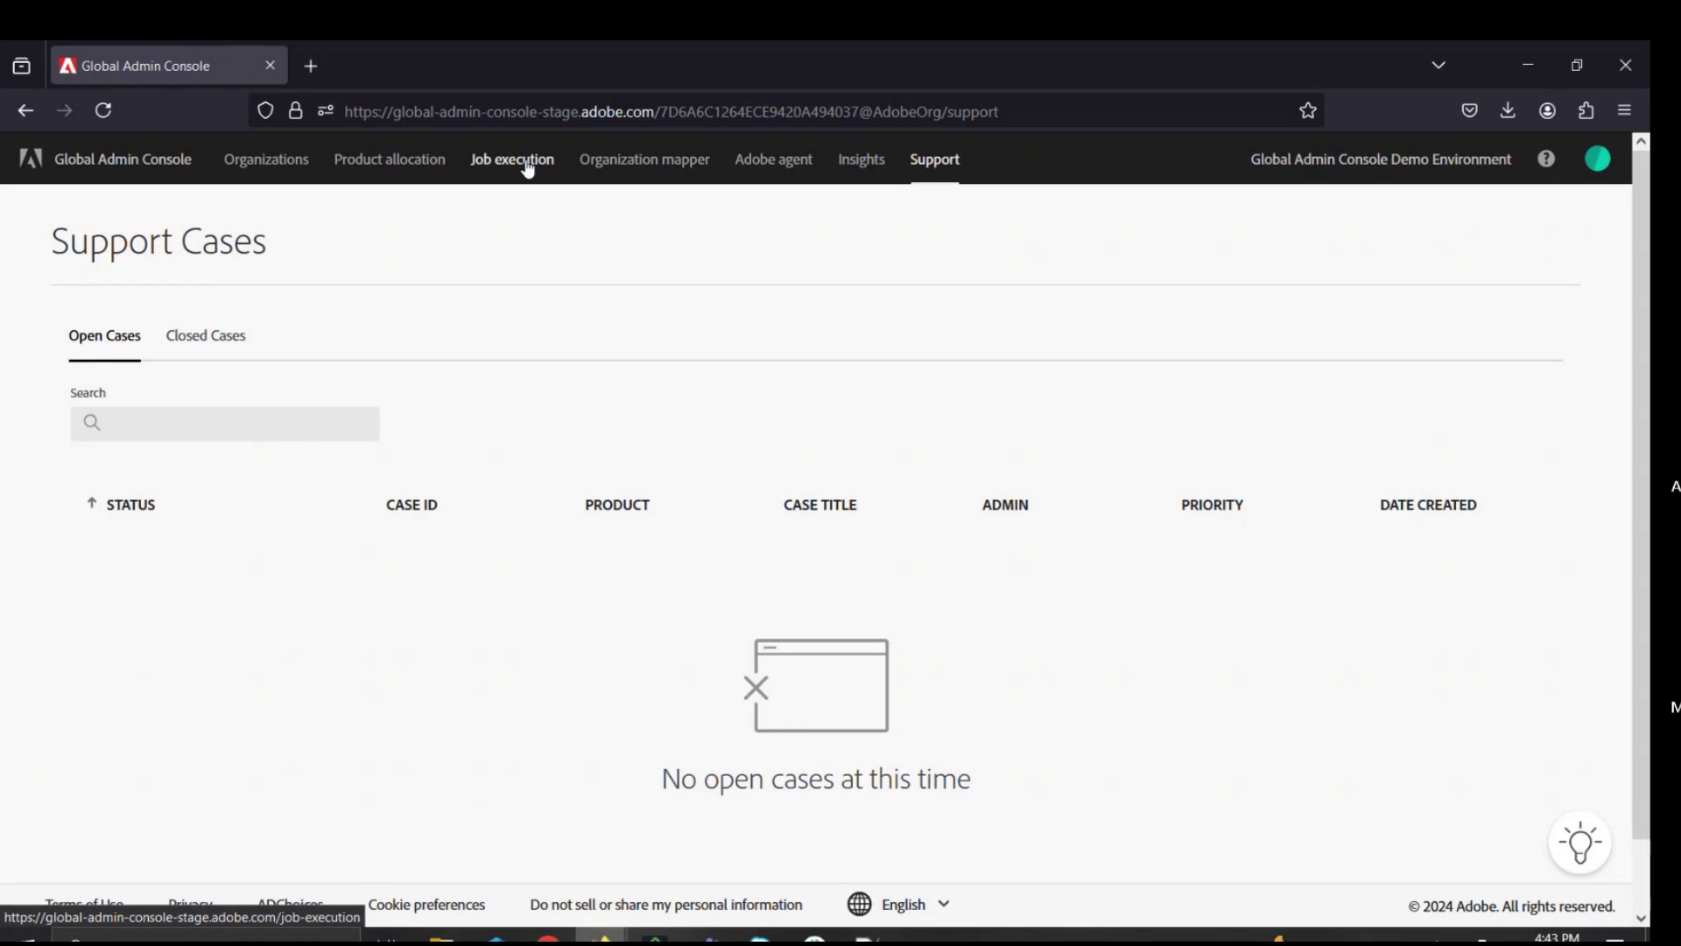
left_click(529, 191)
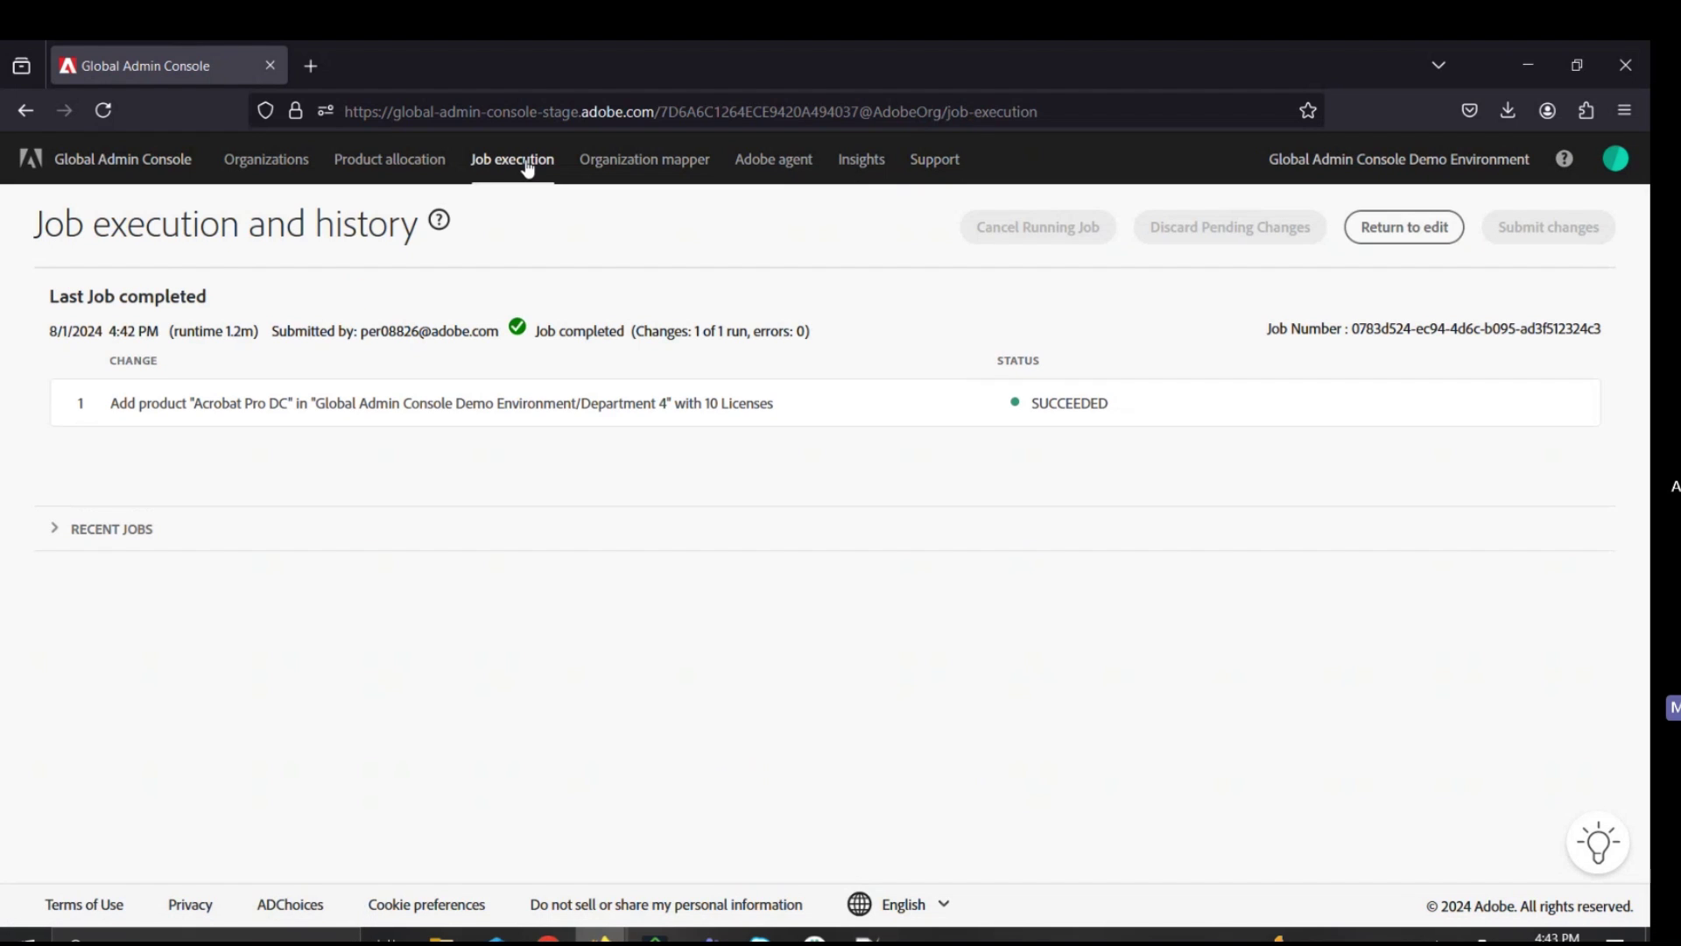
left_click(57, 528)
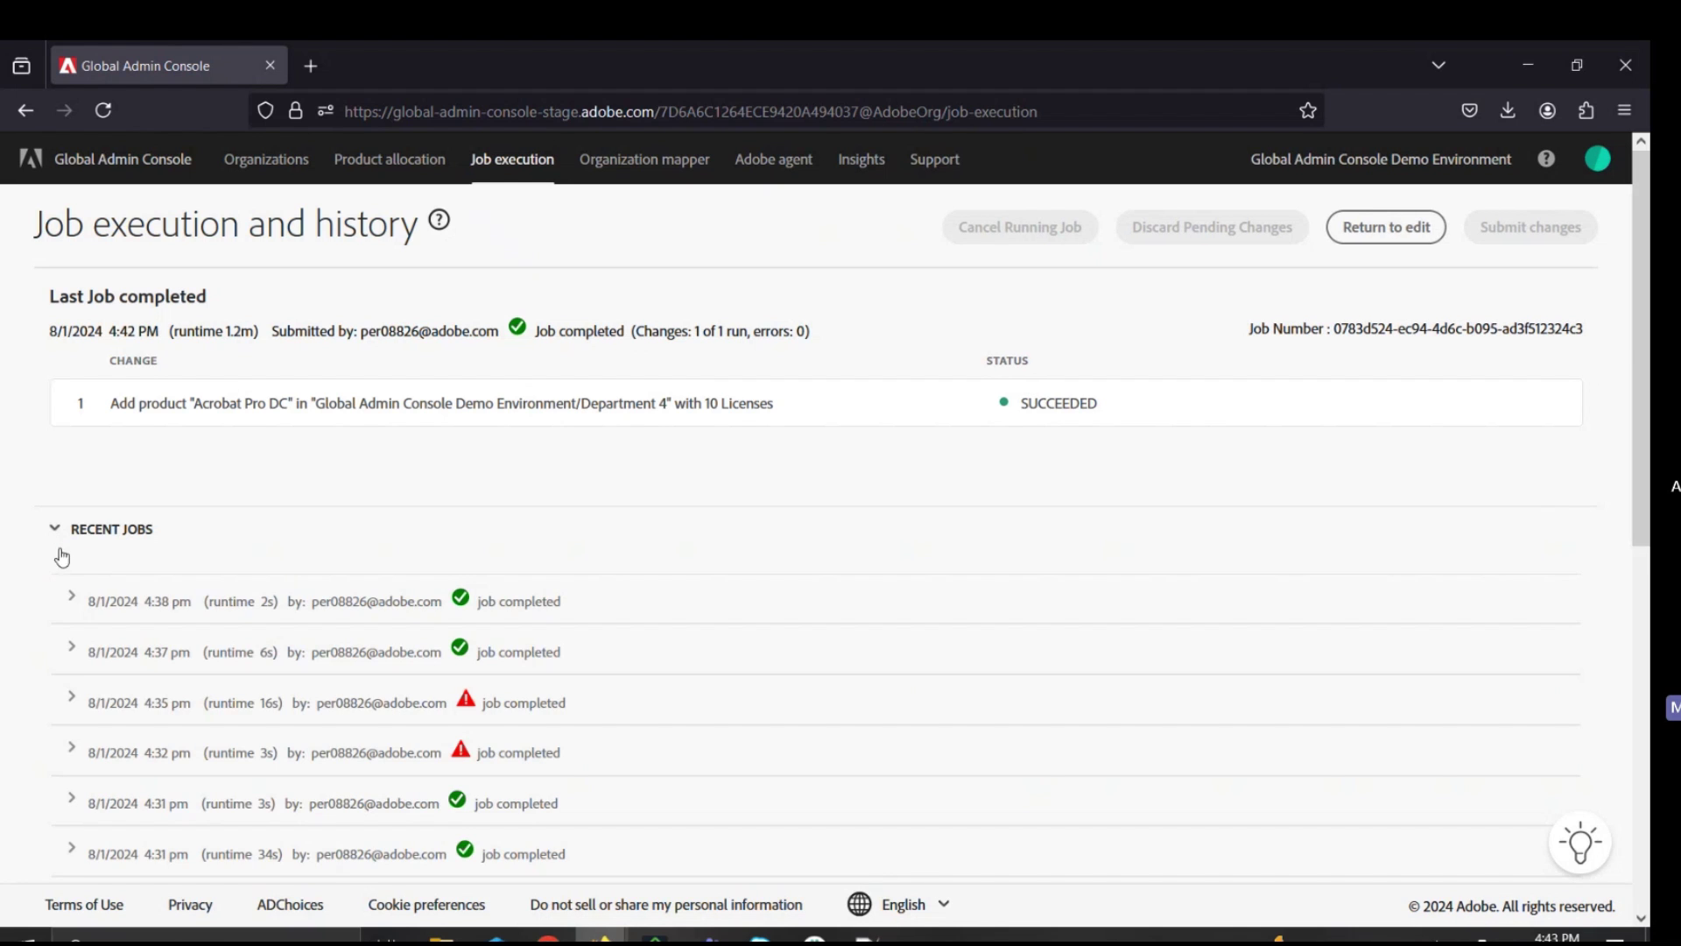
left_click(70, 599)
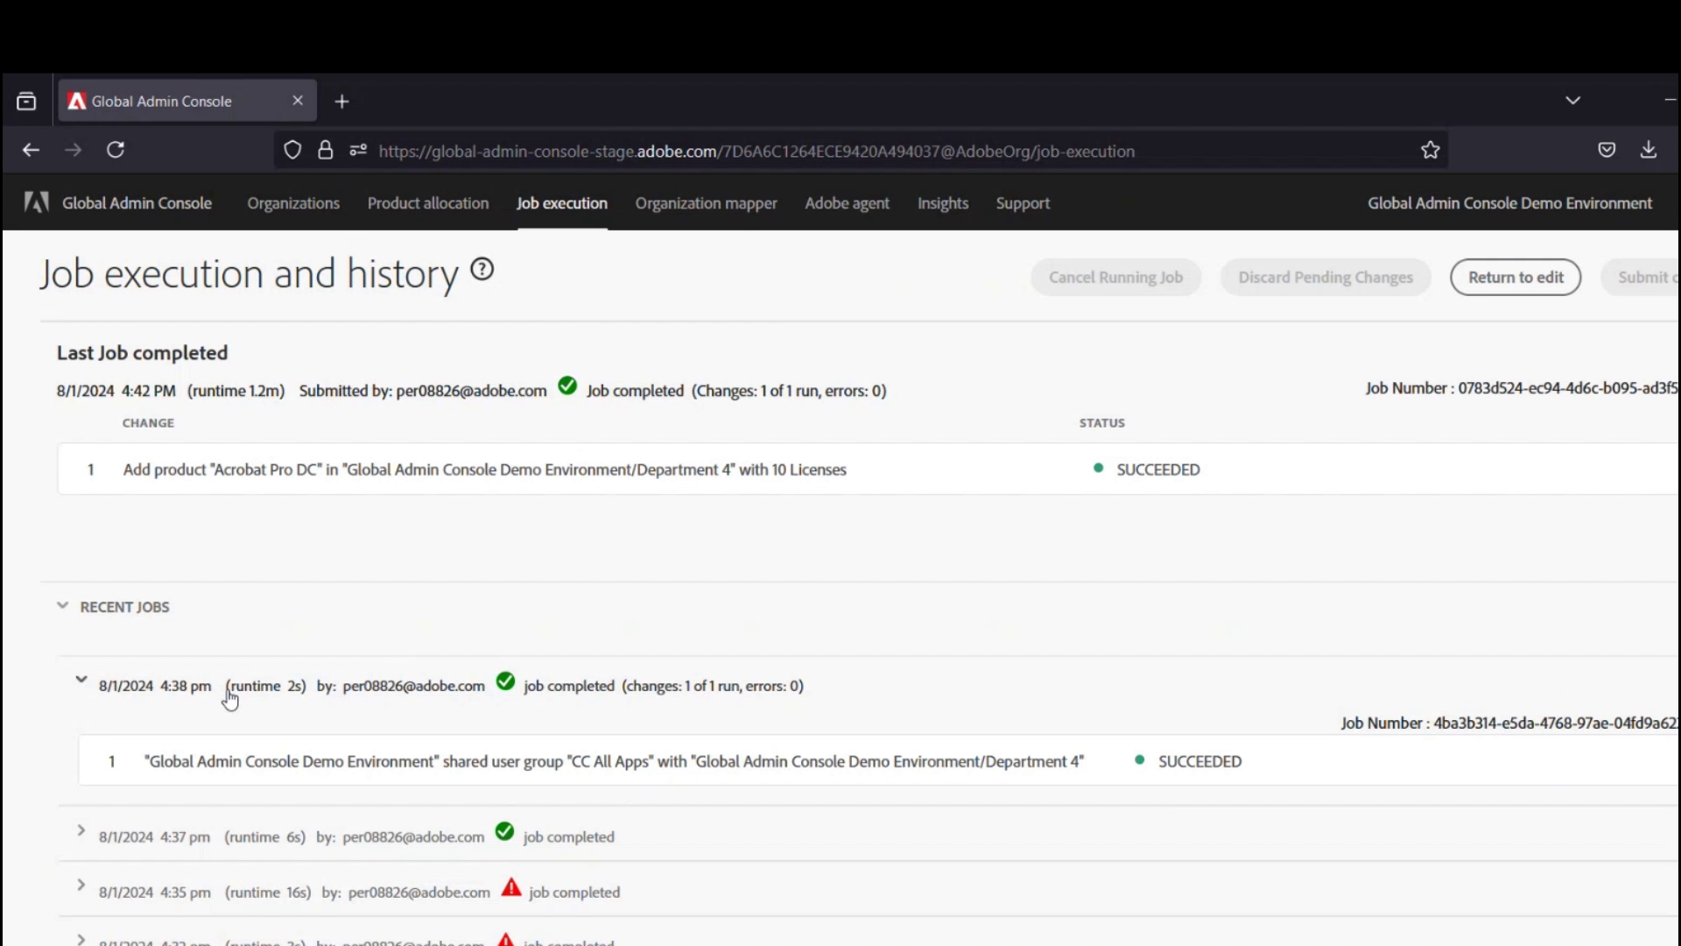